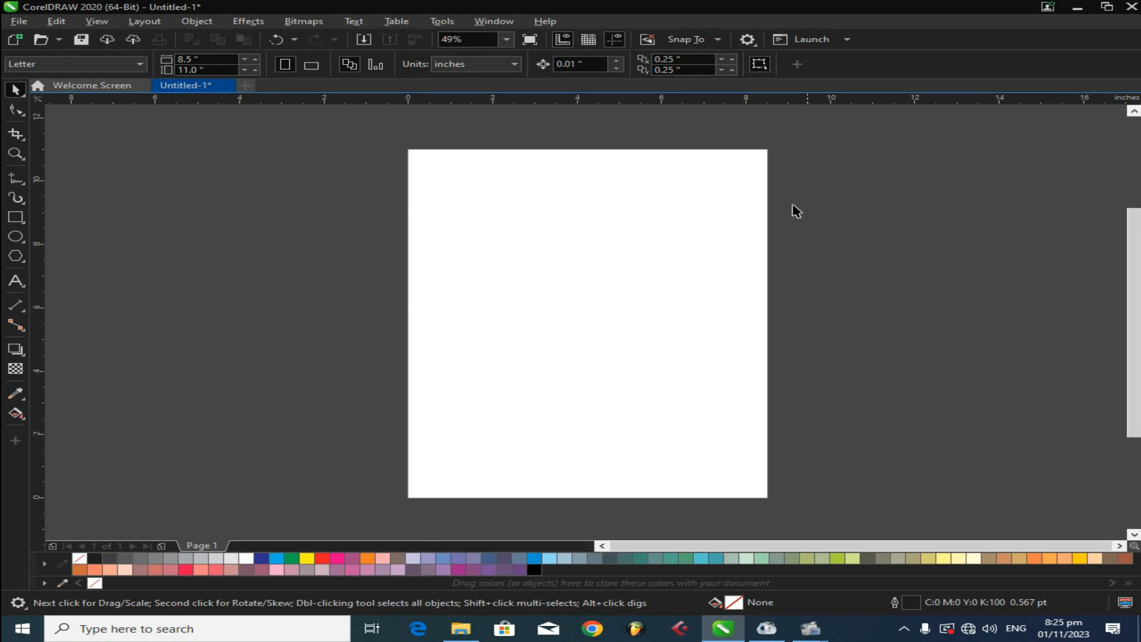
- Draw a rectangle about 4.75 by 3.68 inches in the upper middle of the page
left_click(15, 218)
left_click_drag(485, 228, 685, 344)
left_click(17, 90)
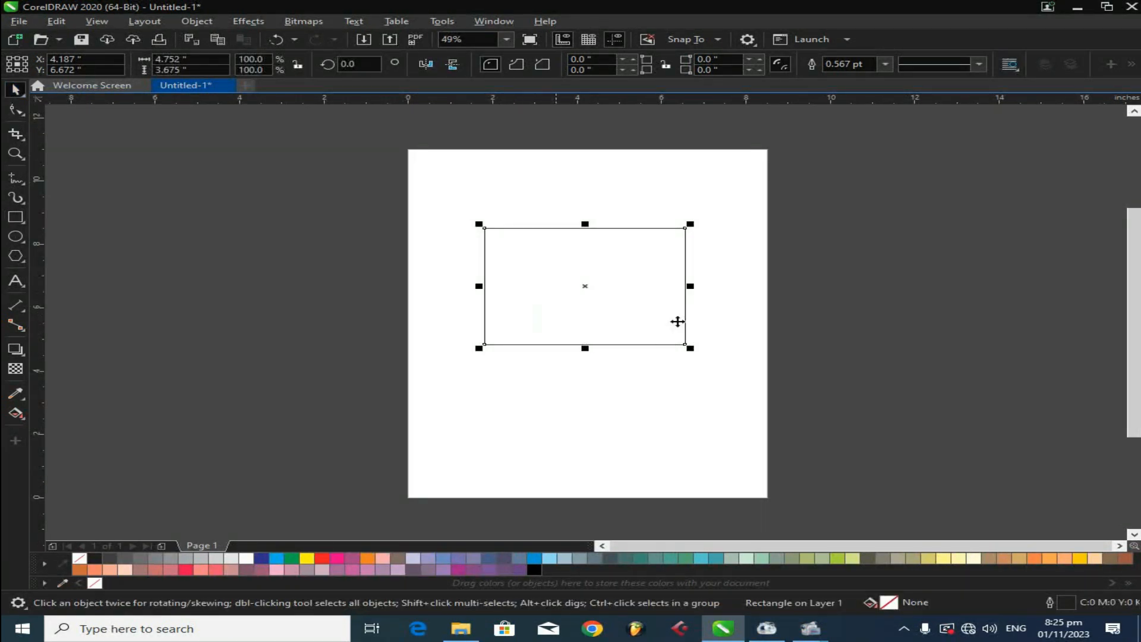
- Set the rectangle's outline width to 8.0 pt
scroll(699, 298, "up", 2)
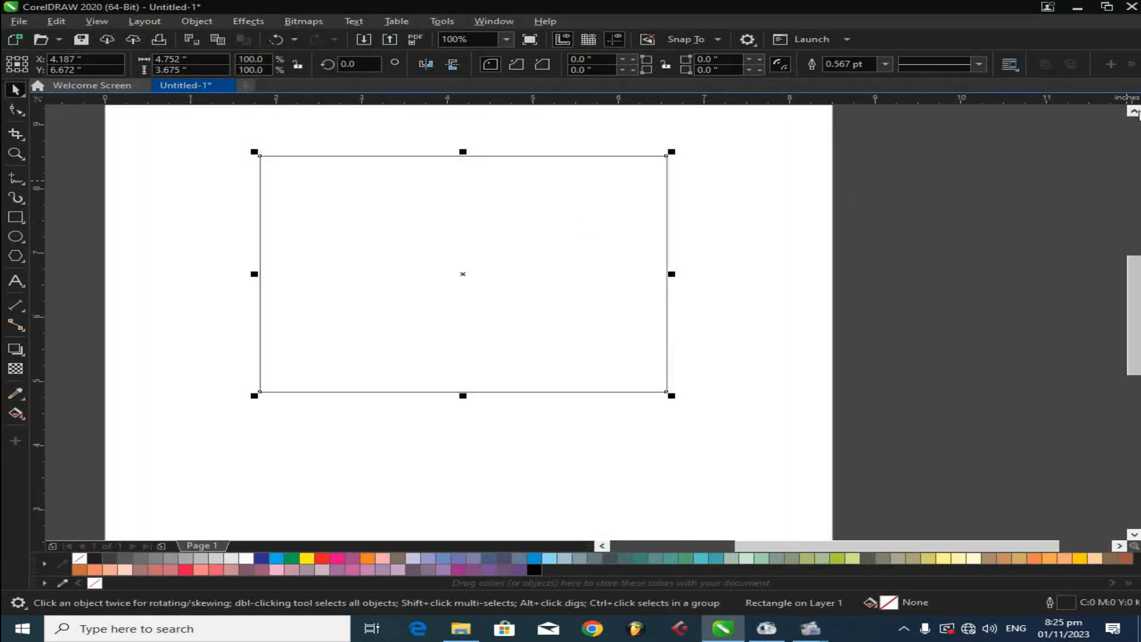
left_click(1134, 111)
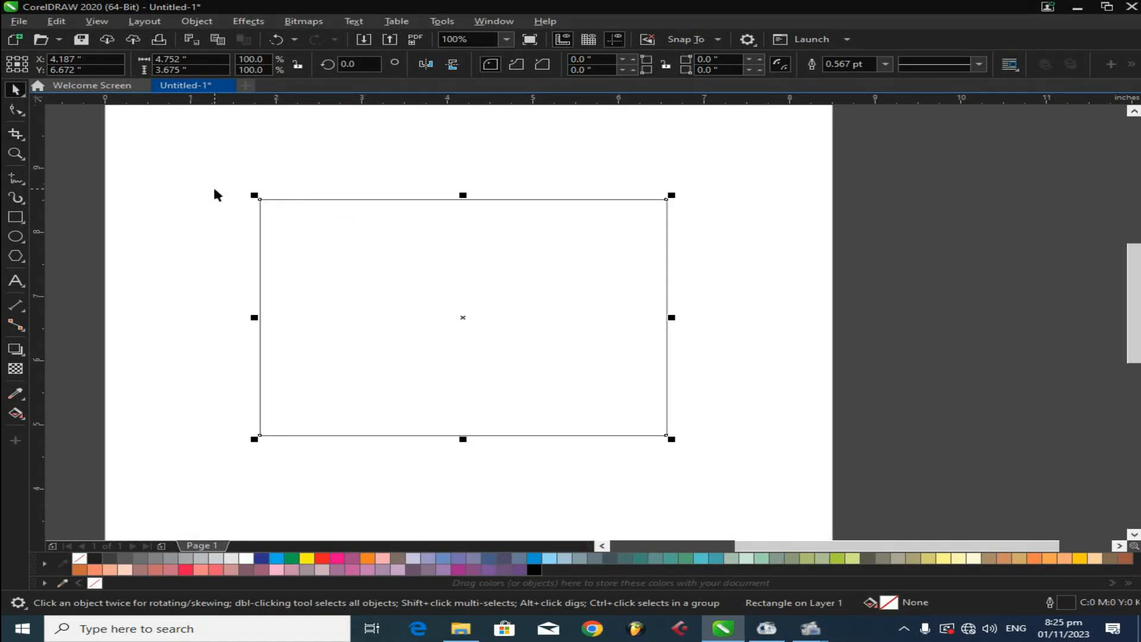
left_click(250, 192)
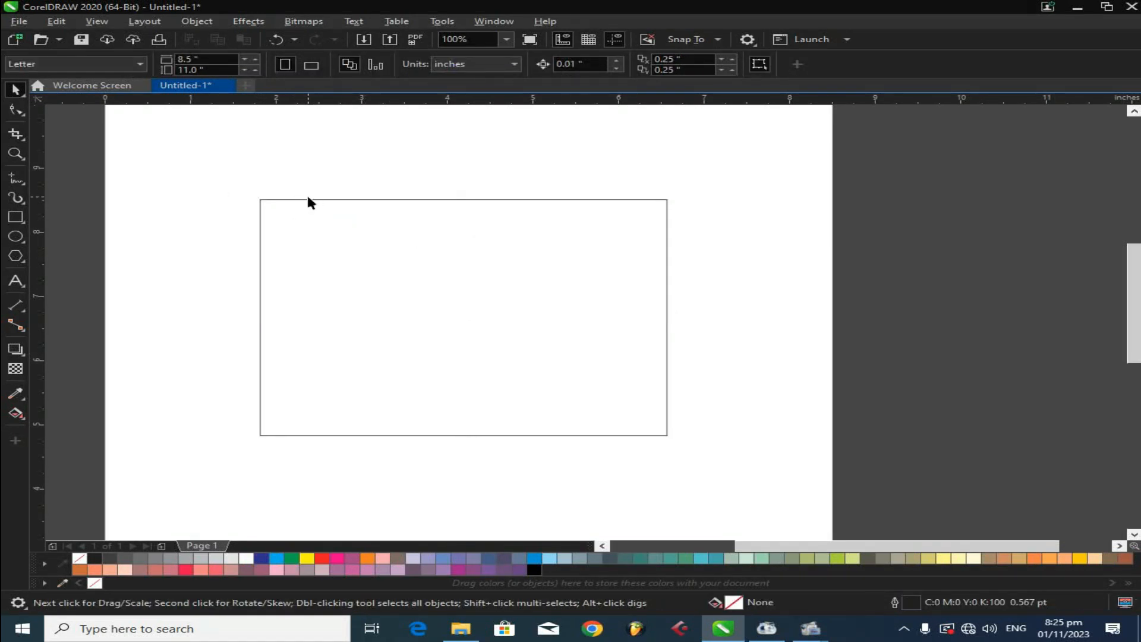
left_click(271, 200)
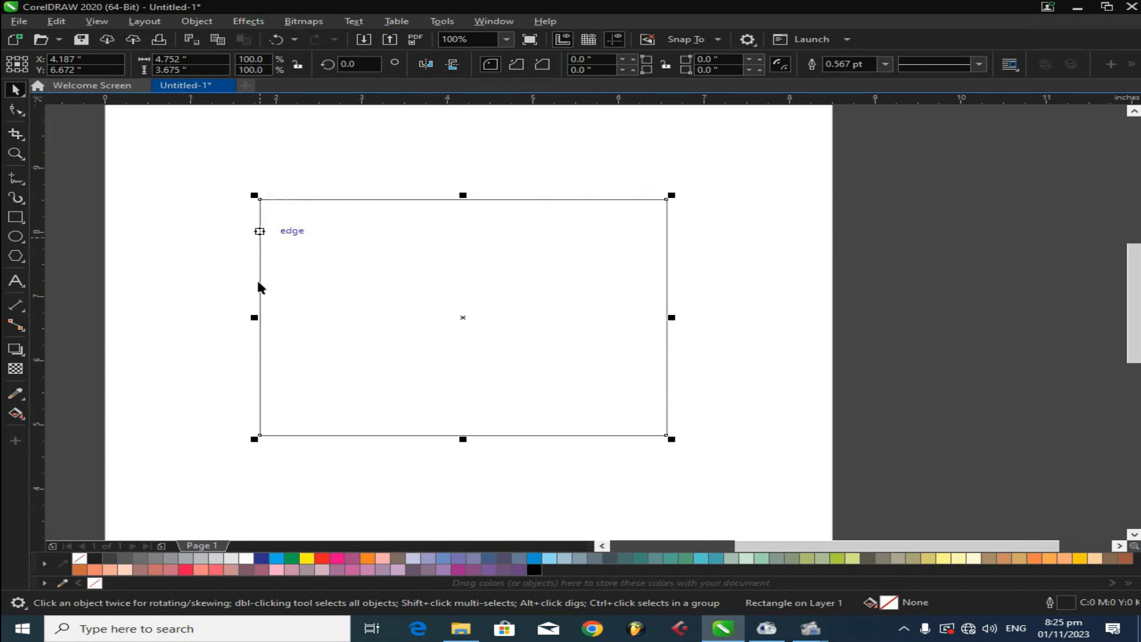
left_click(400, 178)
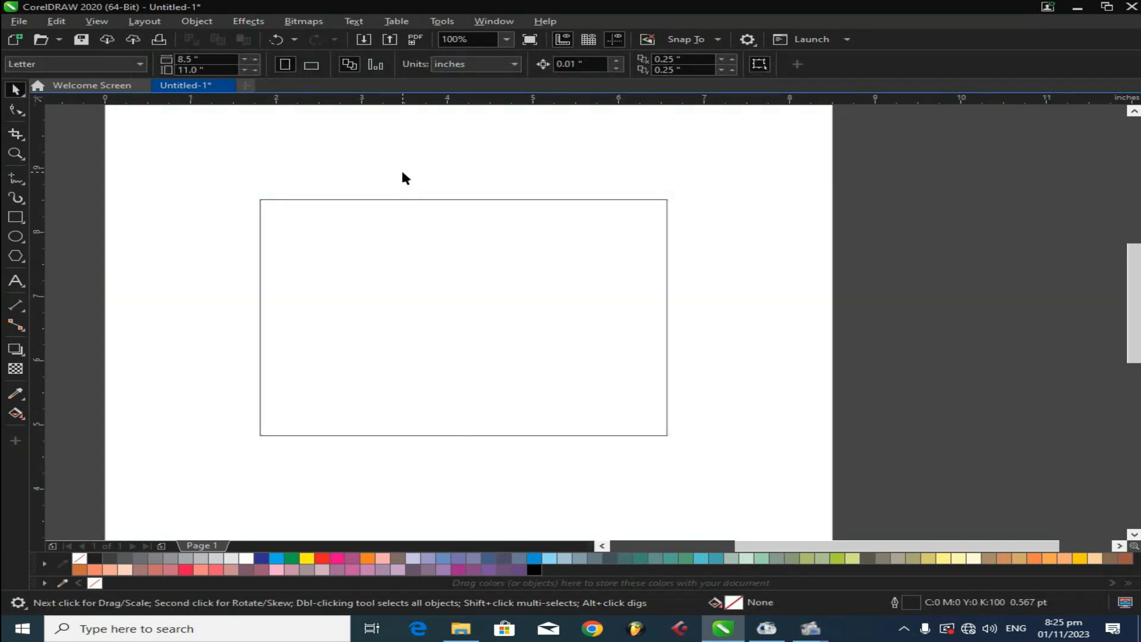
scroll(414, 202, "up", 2)
left_click(543, 201)
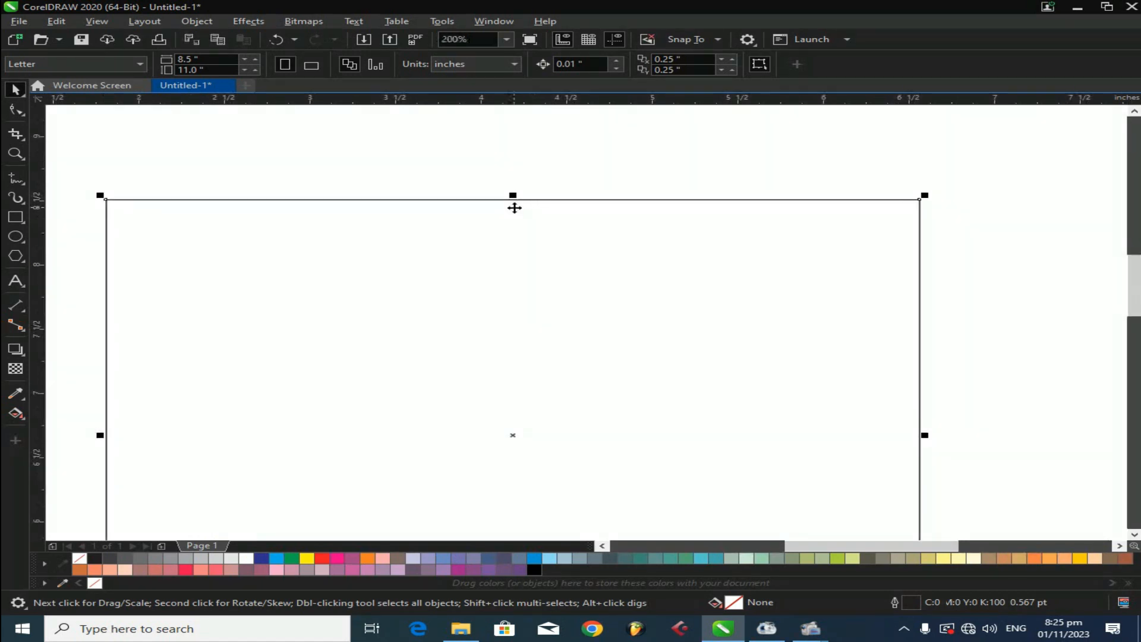
left_click(885, 64)
left_click(837, 168)
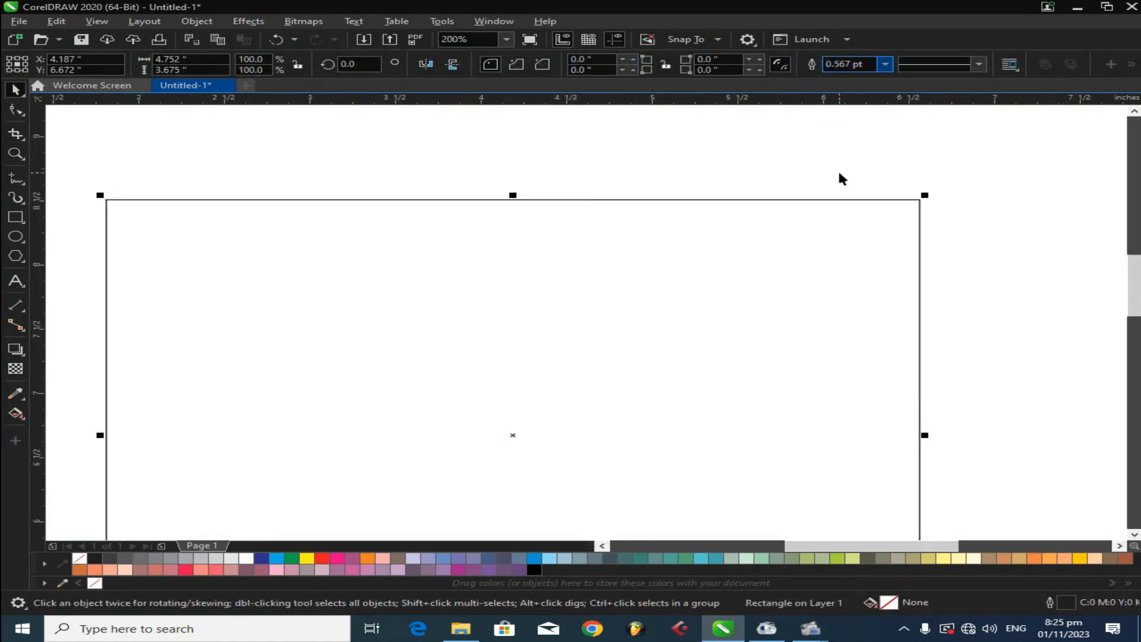
scroll(772, 170, "down", 2)
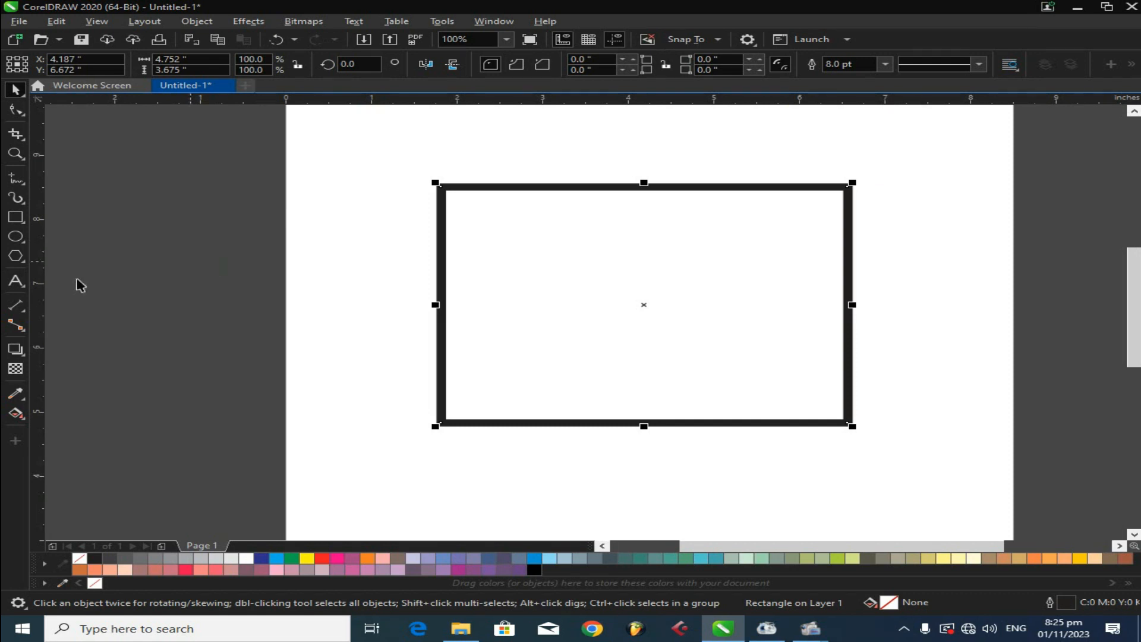
- Type a run of a's, a slash and a run of d's as text along the rectangle's outline from its top edge
left_click(15, 280)
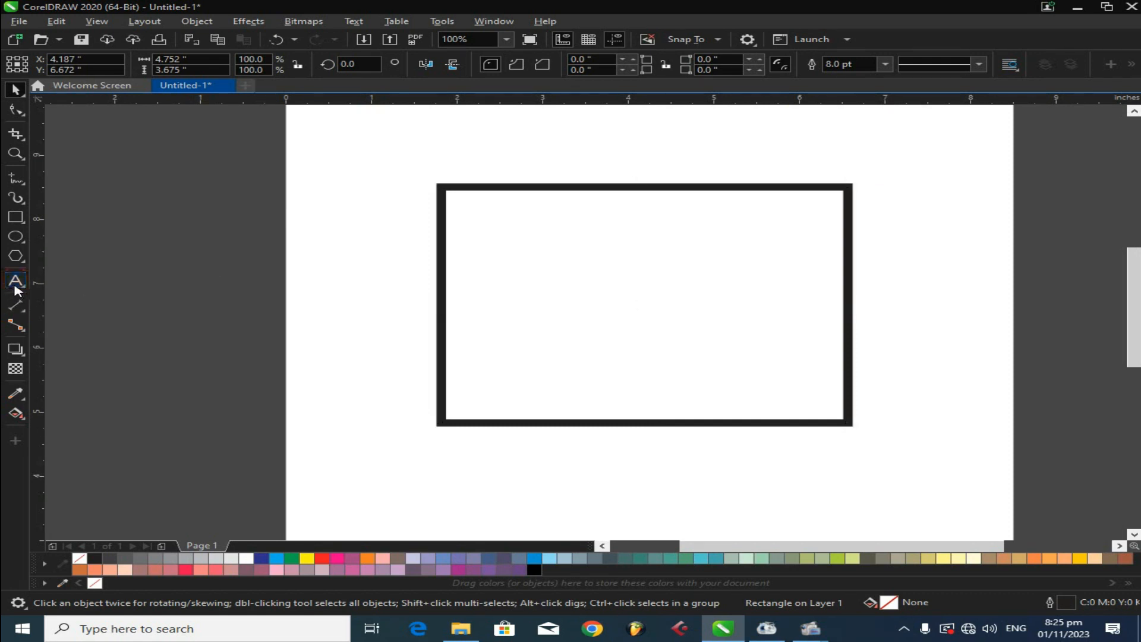
left_click(485, 187)
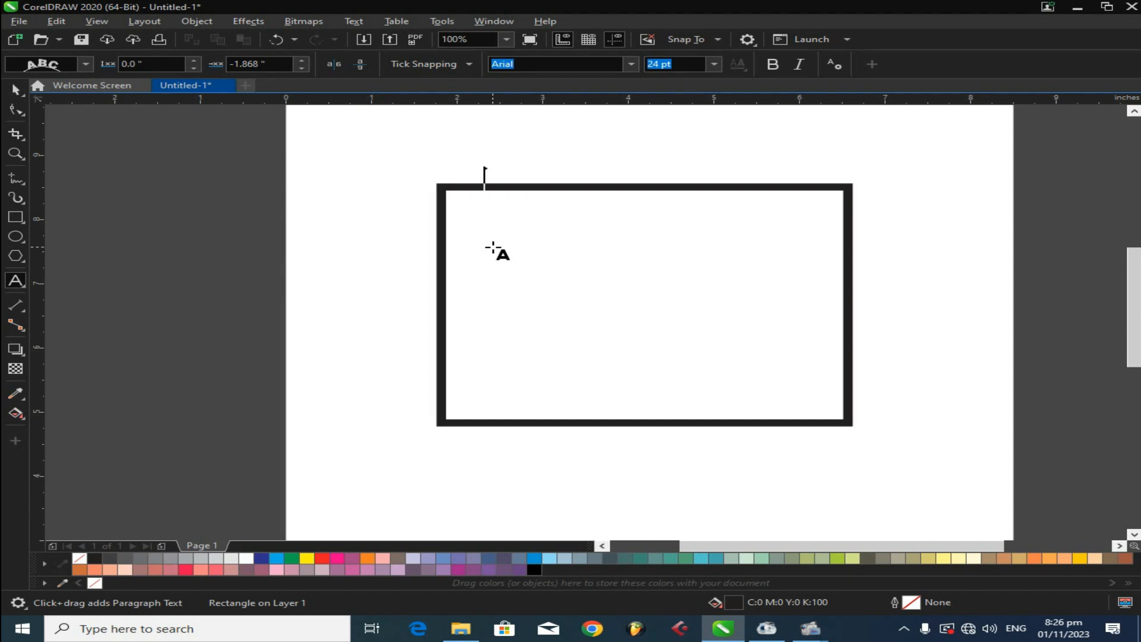
type("aaaaaaaaaaaaaaaaaaaaaaaaaaaaaaaaaaaa")
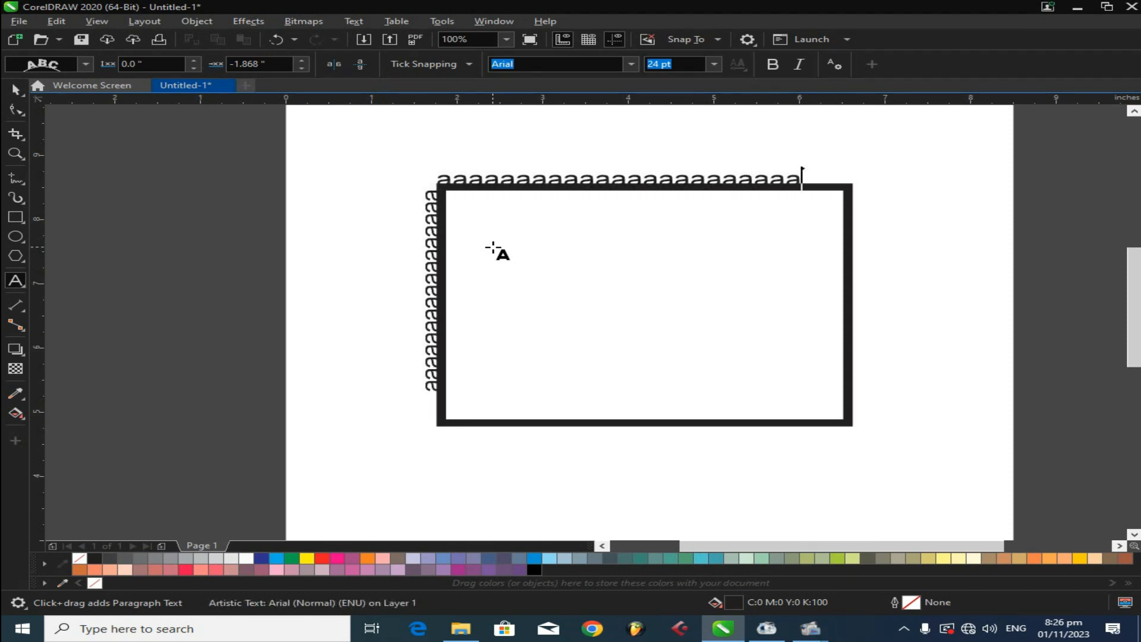
type("/dddddddddddddddddddddddddddddddddddddddddddddddddd")
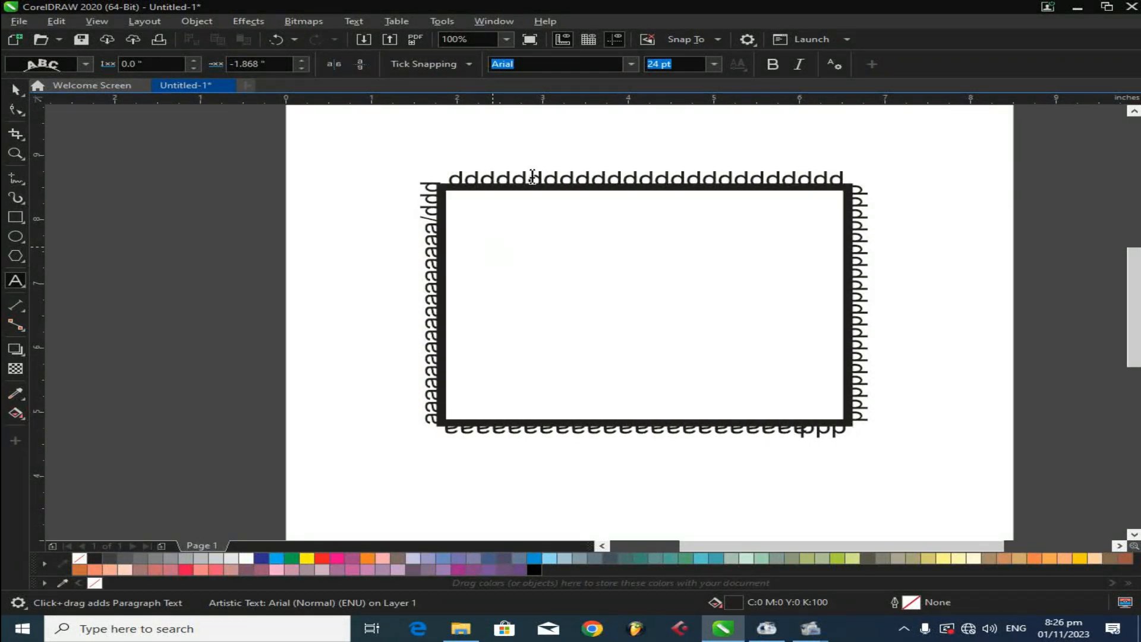
- Change the path text's font to Bahnschrift and its size to 36 pt
left_click(16, 90)
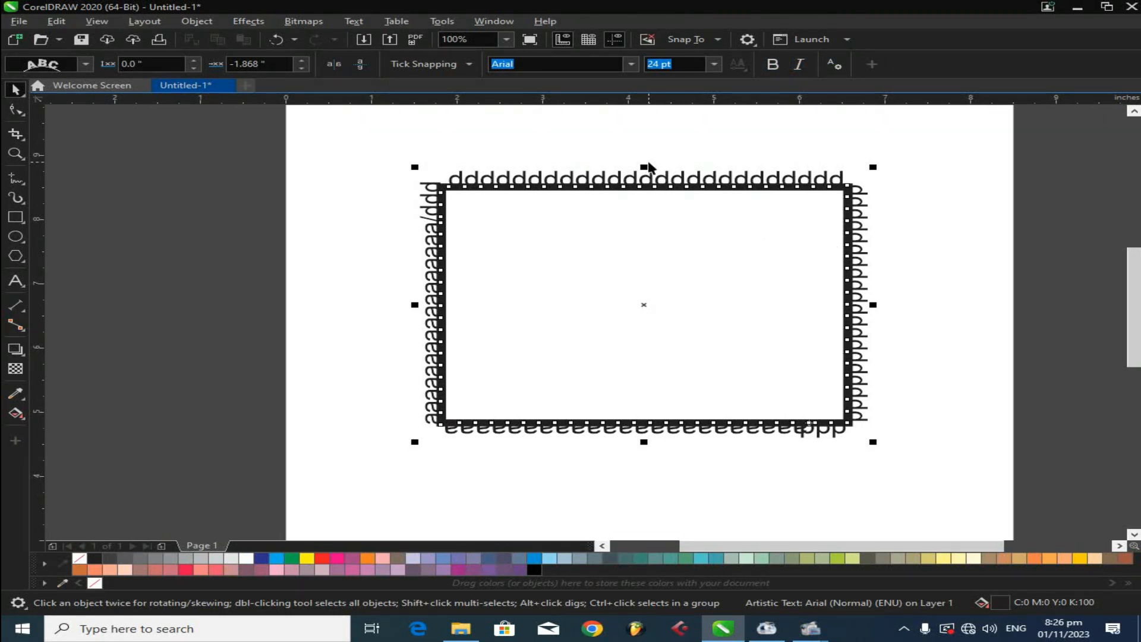
left_click(701, 113)
left_click(718, 275)
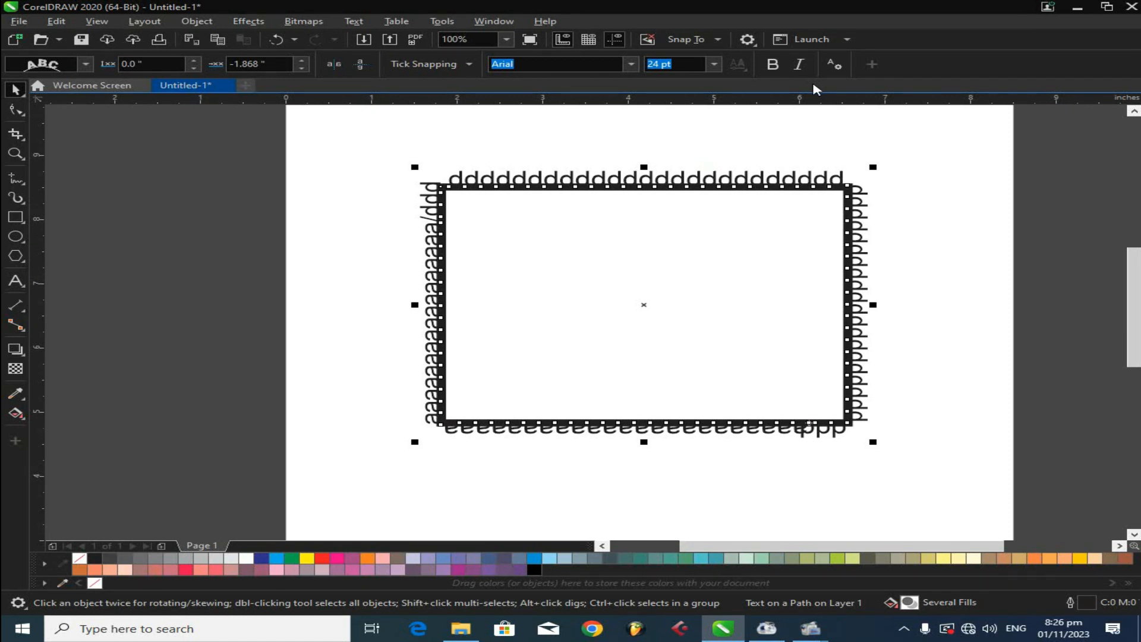
left_click(629, 65)
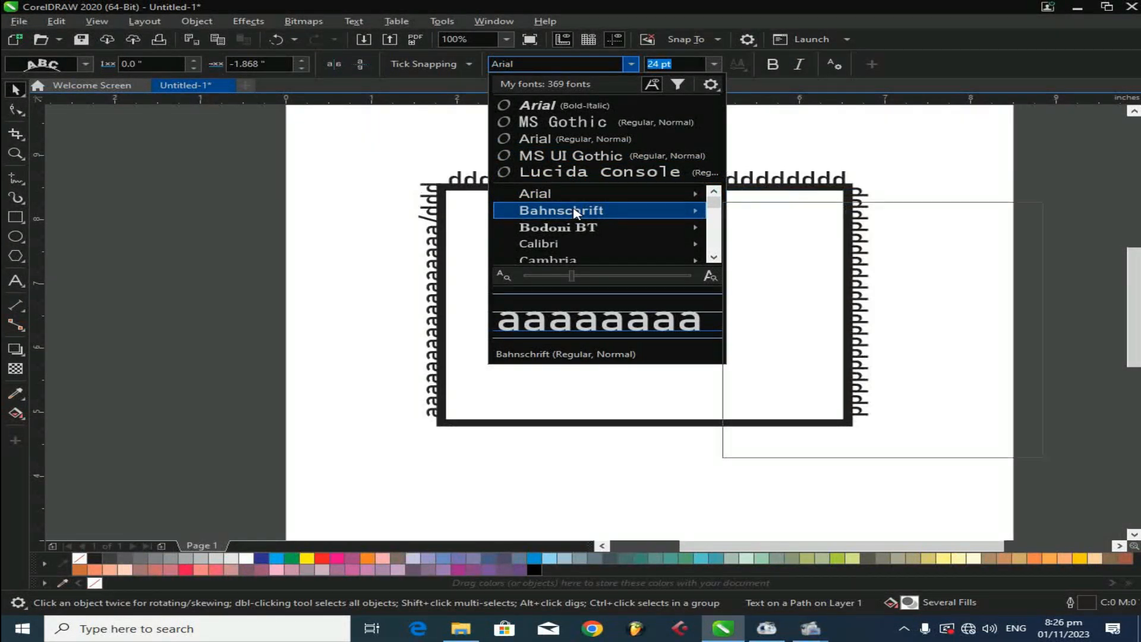
left_click(715, 63)
left_click(716, 63)
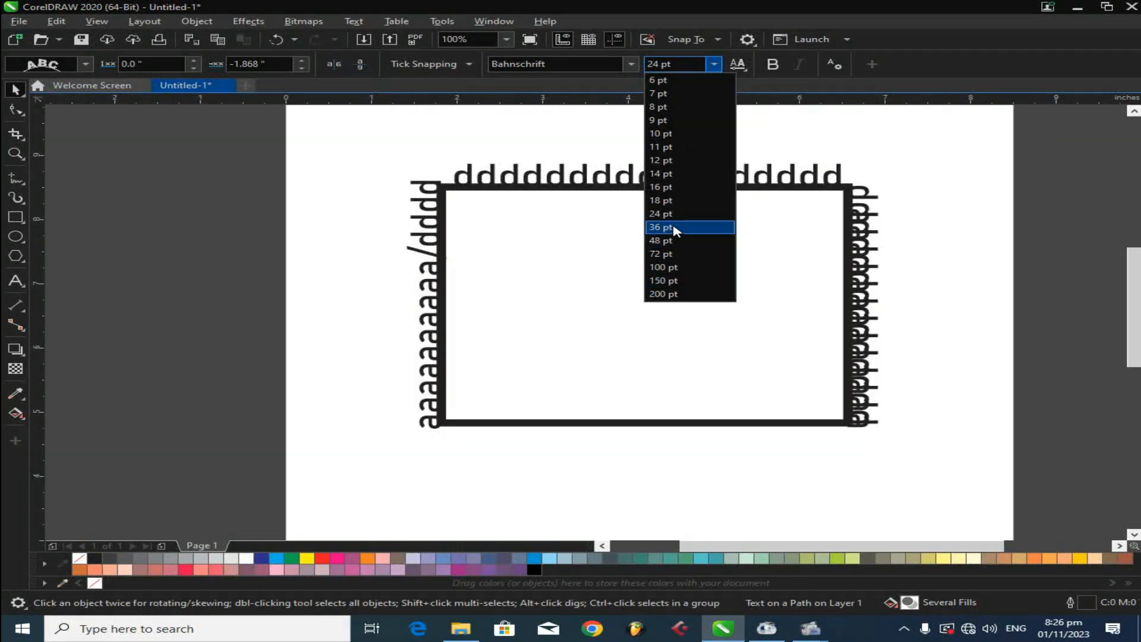
left_click(675, 229)
- Delete the rectangle together with its path text
left_click(515, 441)
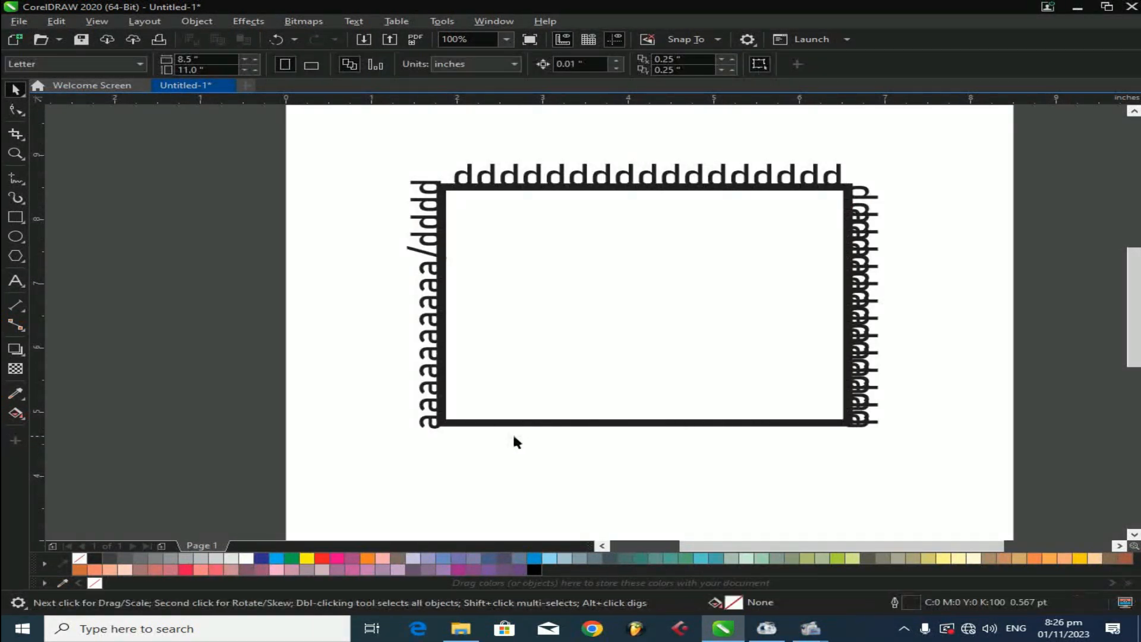
left_click(569, 328)
key("Delete")
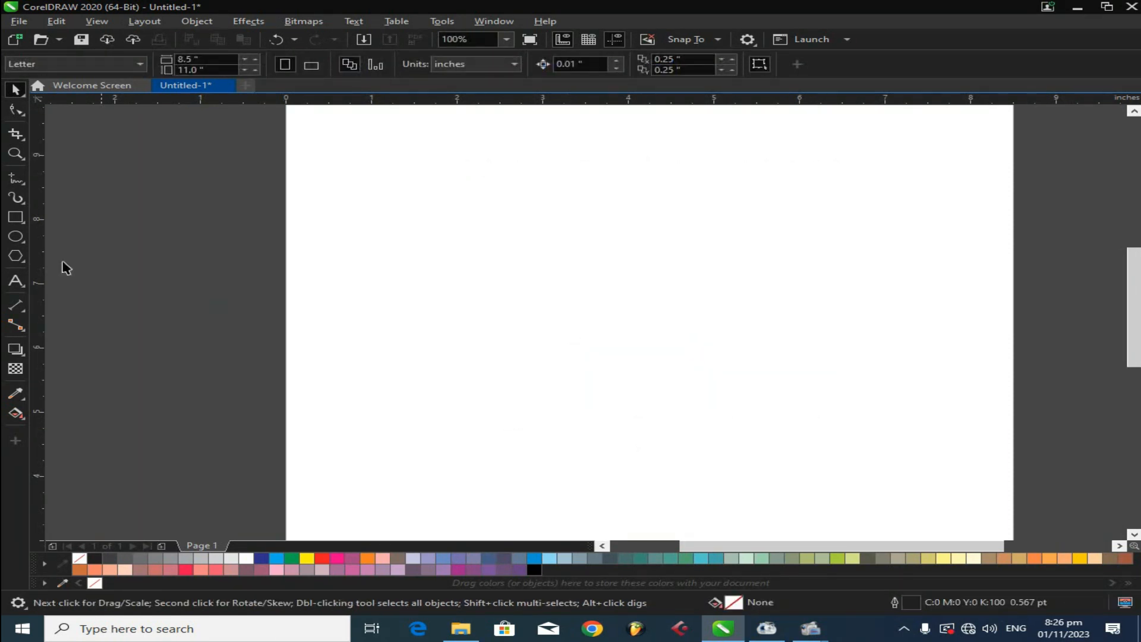
left_click(20, 239)
left_click_drag(521, 195, 753, 414)
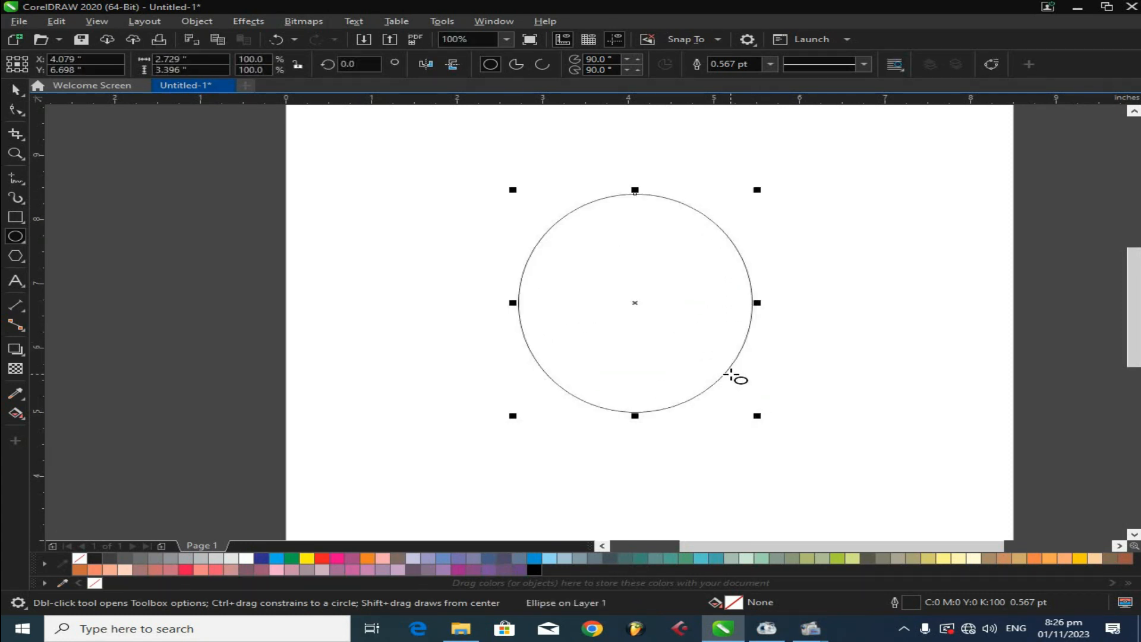
key("Delete")
- Draw an ellipse about 4.4 by 5.0 inches and position it in the upper centre of the page
left_click_drag(608, 229, 795, 390)
left_click(14, 90)
left_click_drag(642, 244, 637, 320)
left_click(949, 267)
left_click(613, 260)
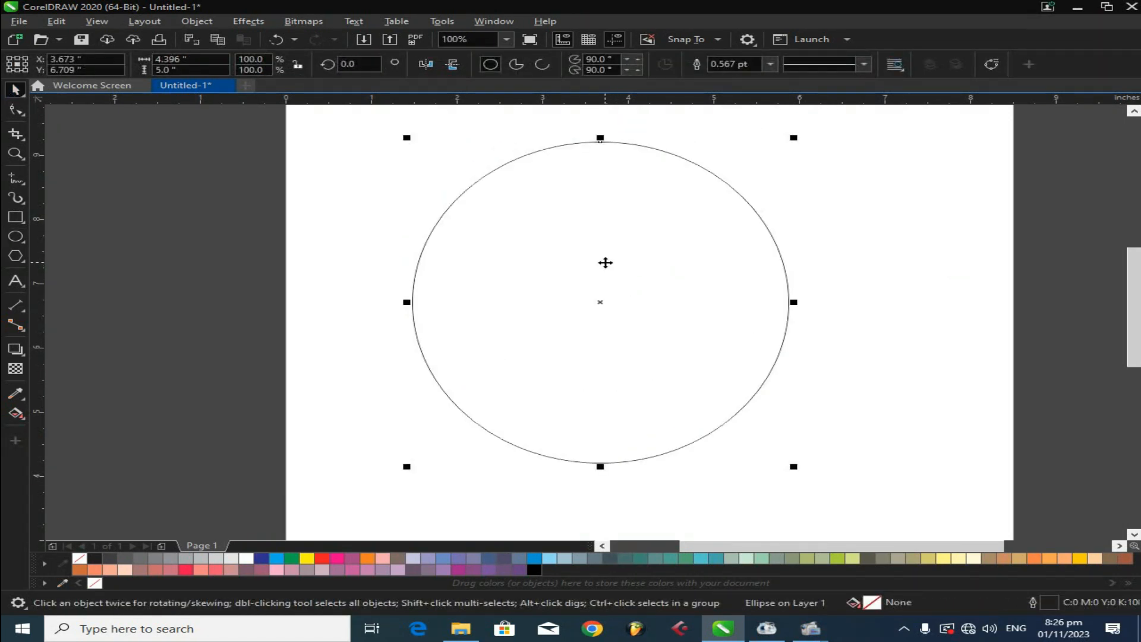
- Start typing text on the ellipse's upper-left edge and erase it
left_click(16, 280)
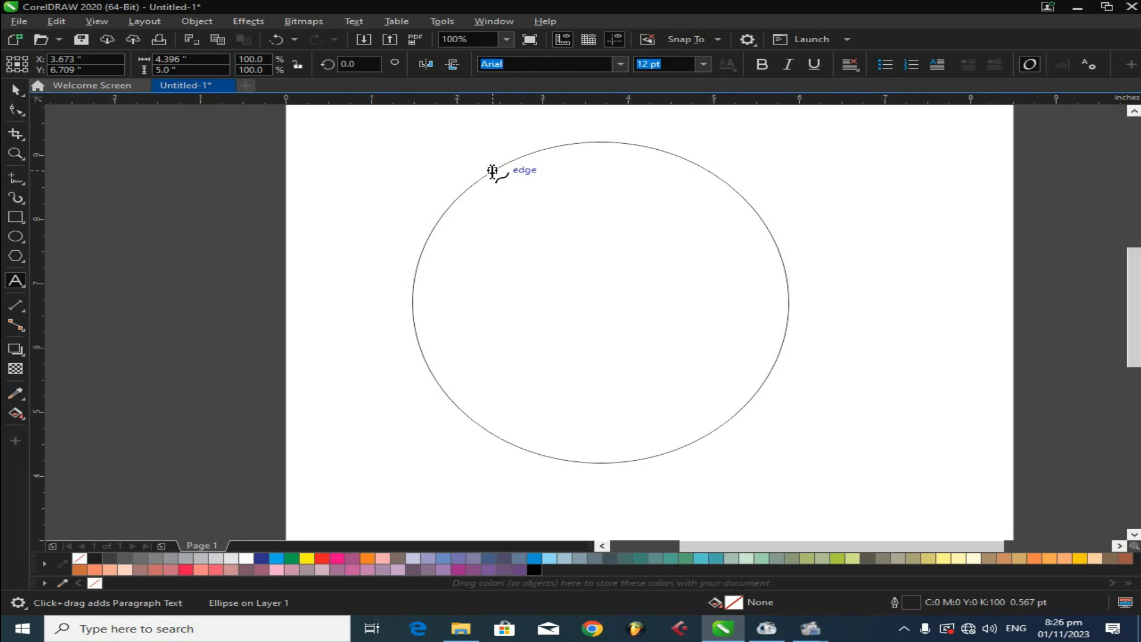
left_click(492, 171)
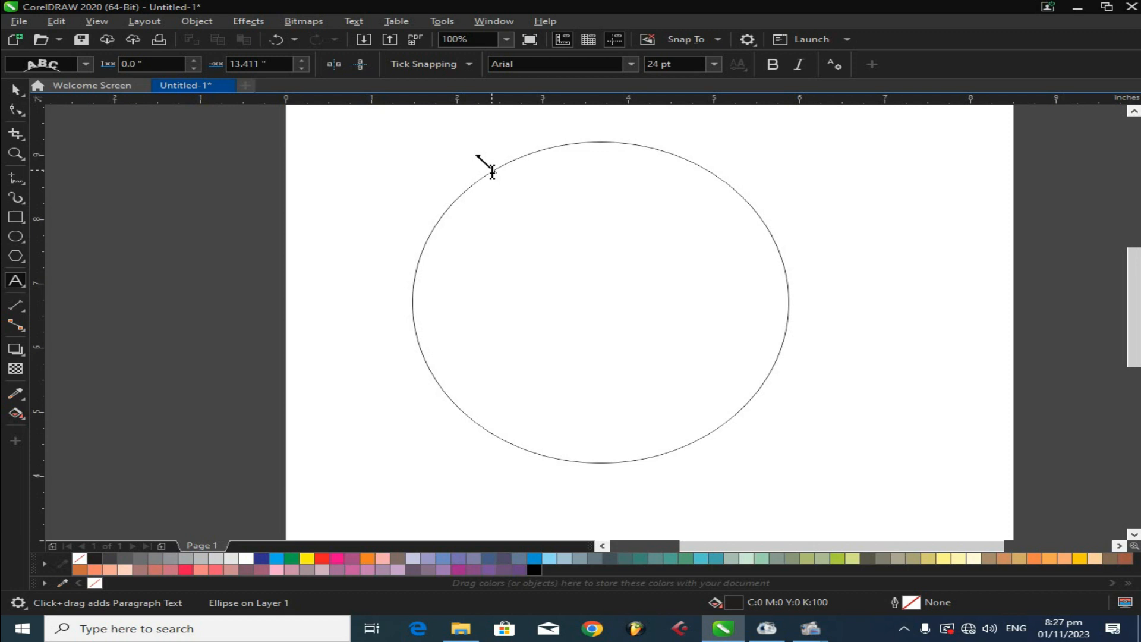
type("gr")
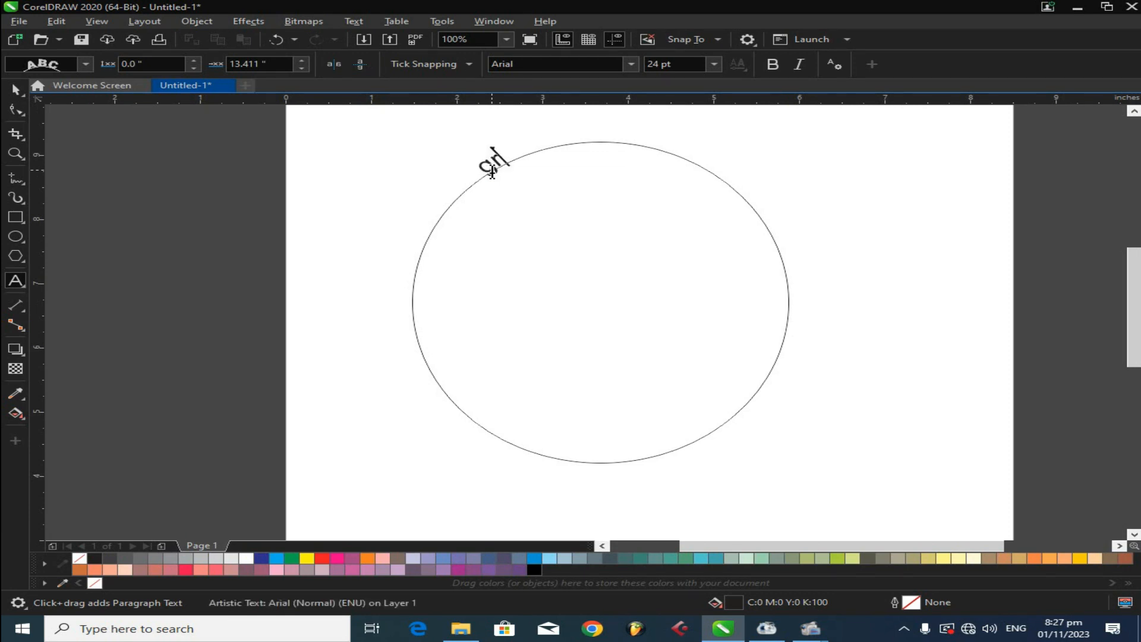
key("BackSpace")
key("BackSpace")
- Type 'gra' as loose text below the ellipse and delete it
left_click(665, 455)
type("g")
key("Escape")
type("ra")
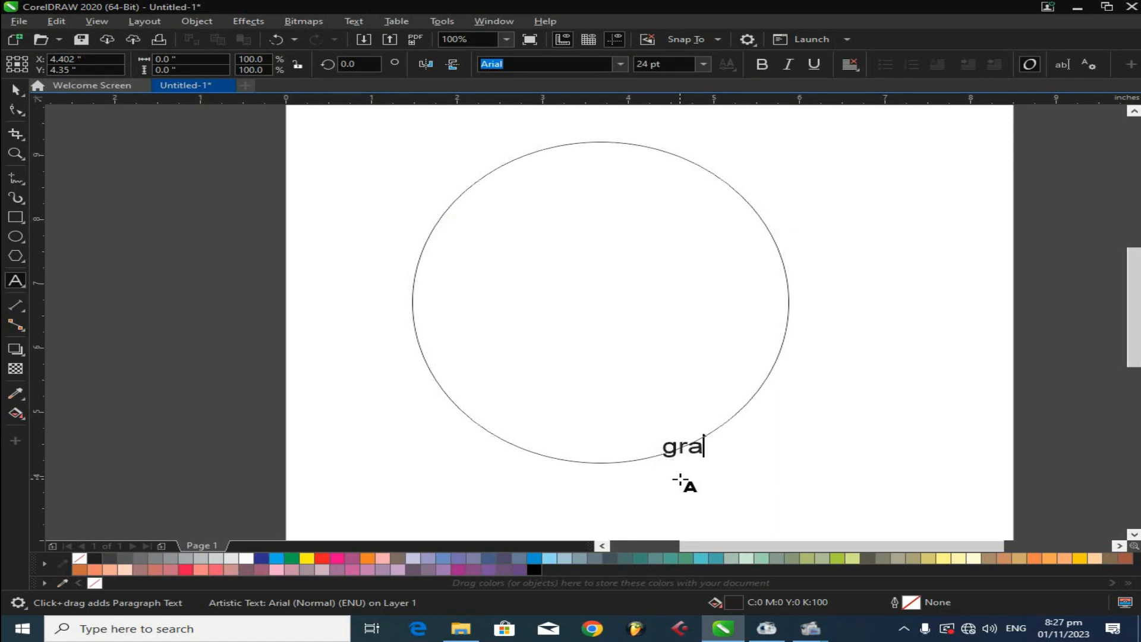
key("ctrl+space")
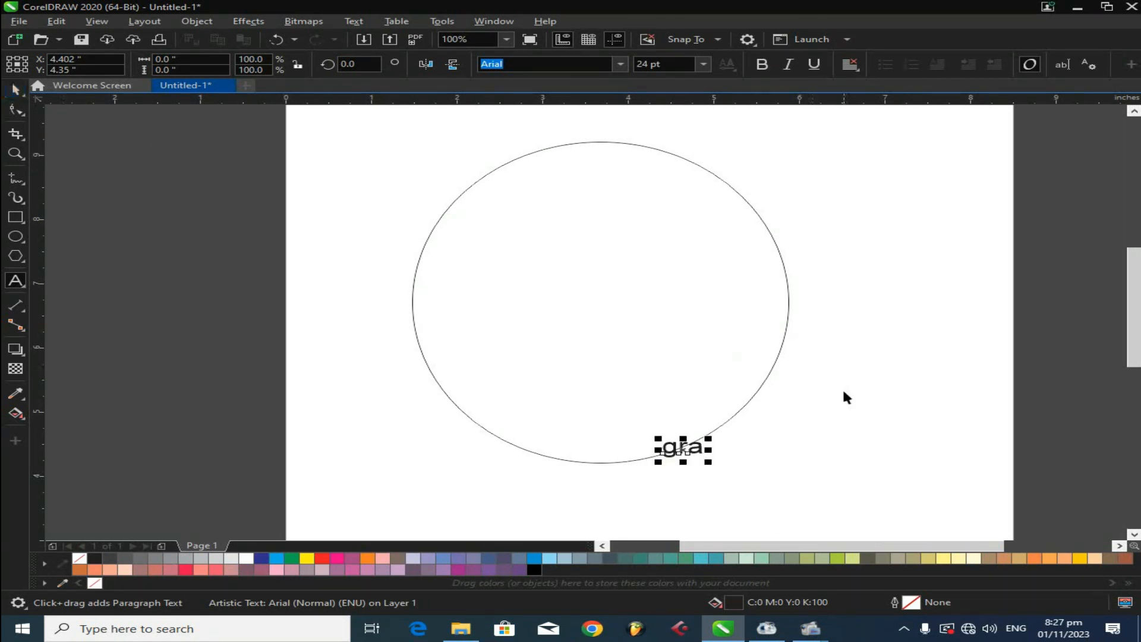
key("Delete")
left_click(655, 441)
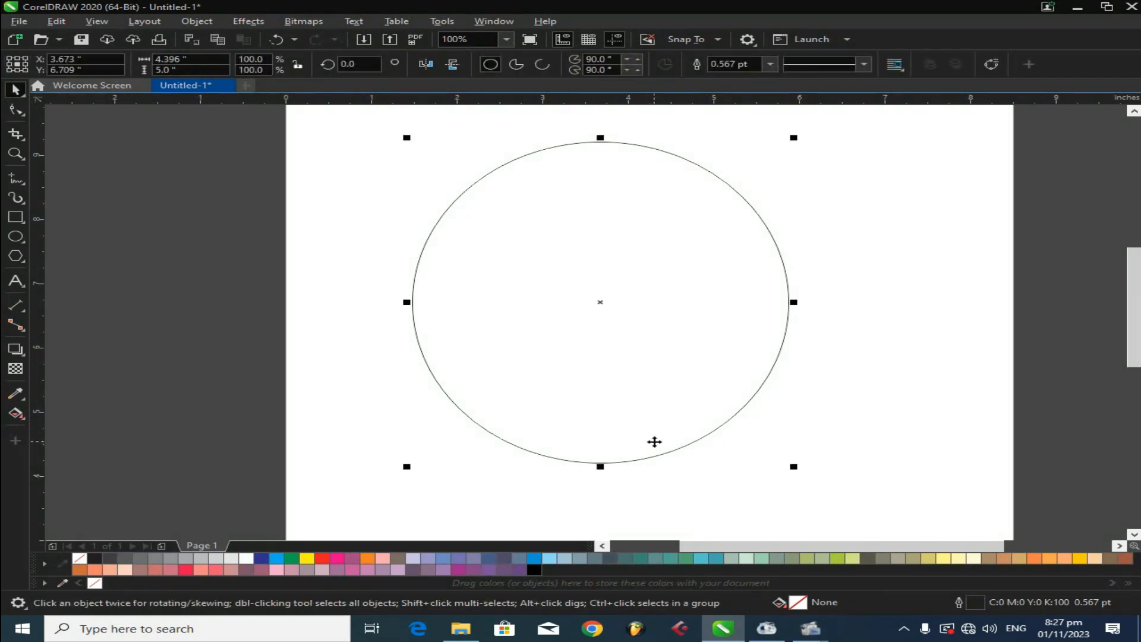
- Type 'graphics design' as text along the bottom edge of the ellipse
left_click(19, 285)
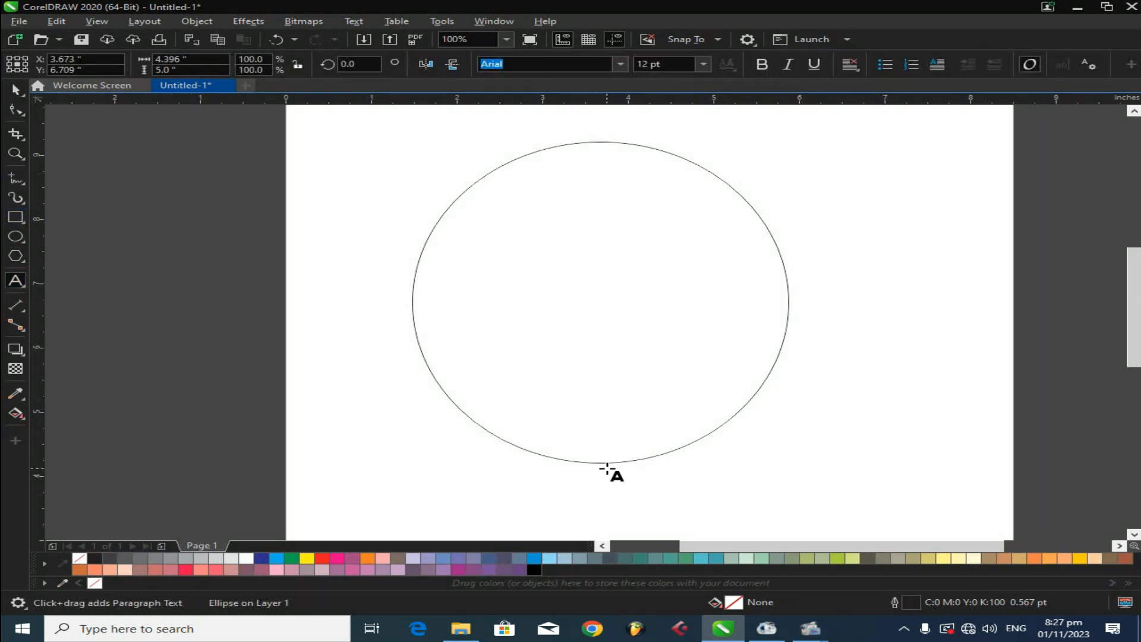
left_click(601, 464)
type("grap")
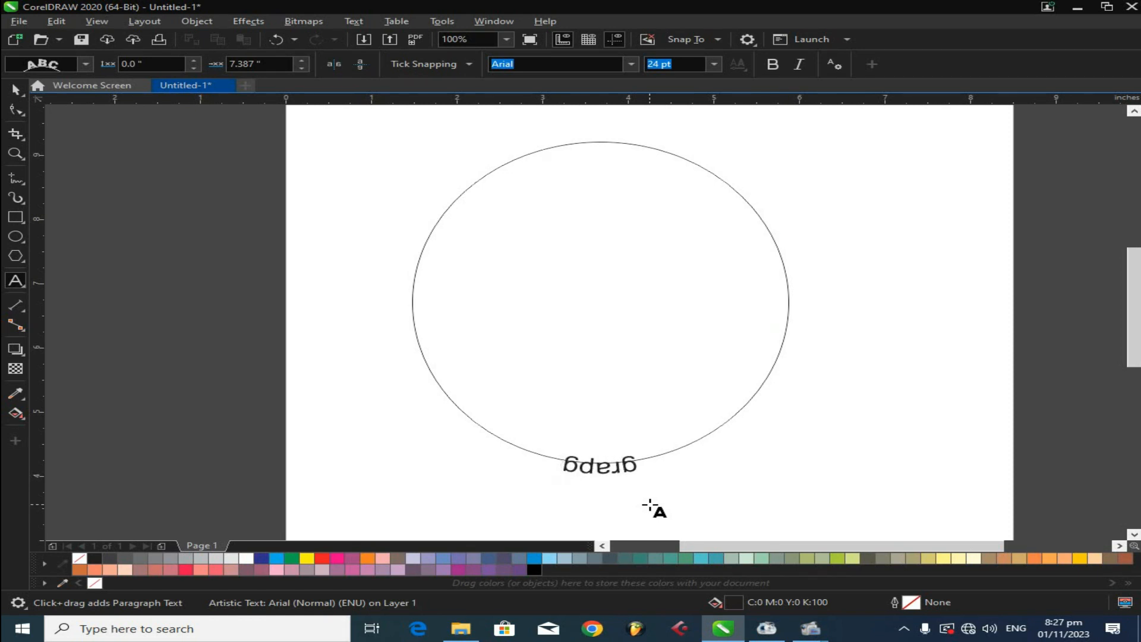
type("hics desi")
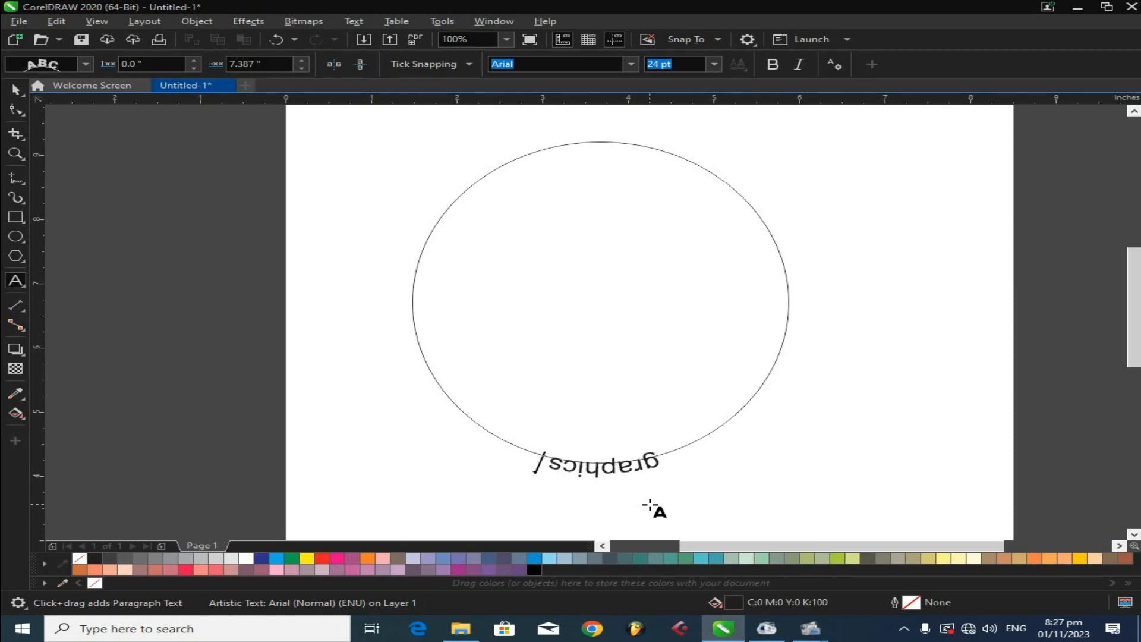
type("gn")
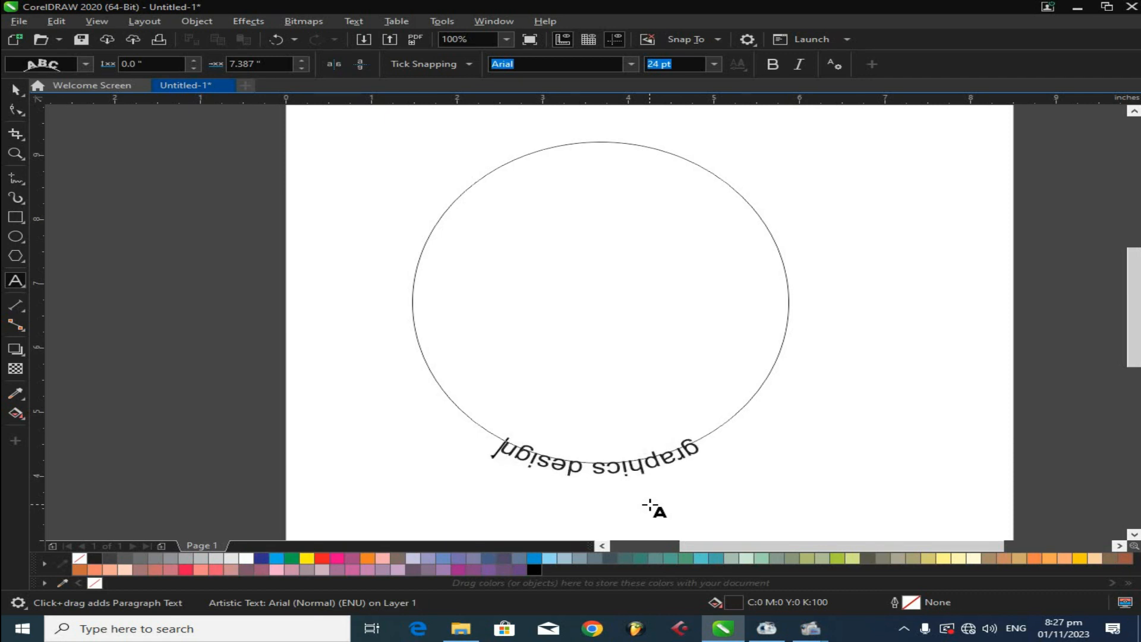
left_click(13, 111)
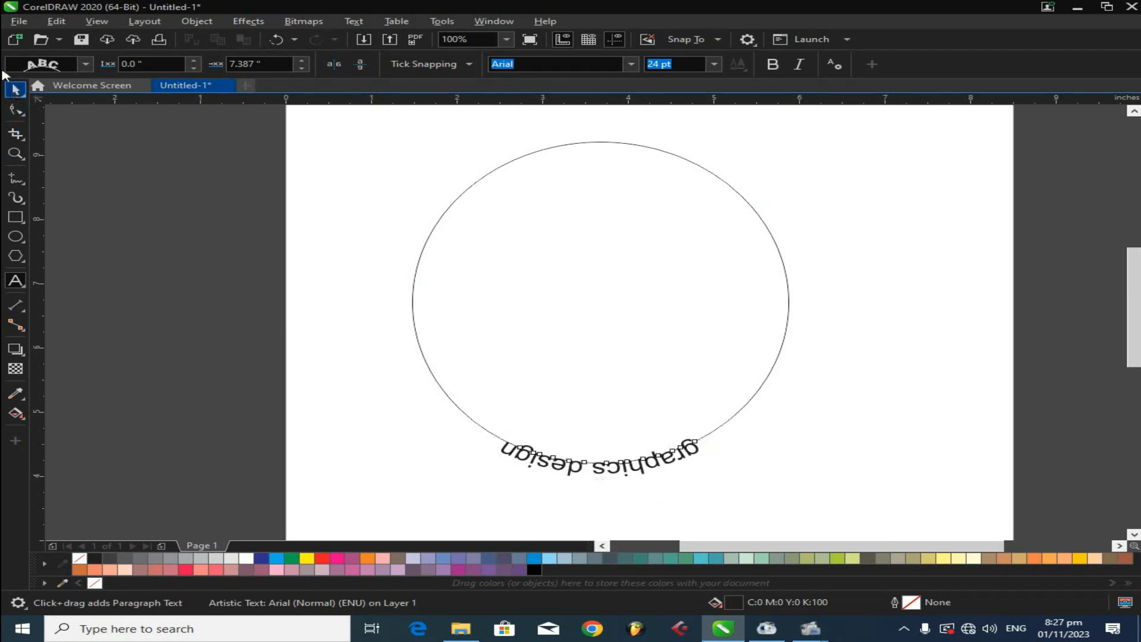
left_click(15, 89)
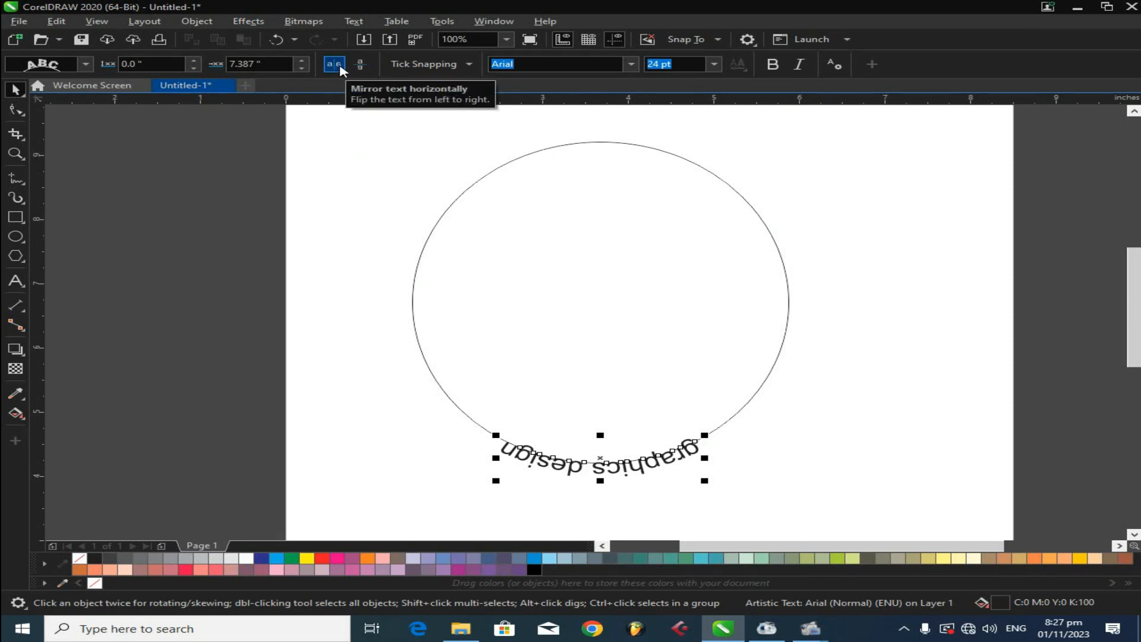
- Mirror the path text horizontally and vertically
left_click(340, 69)
left_click(334, 65)
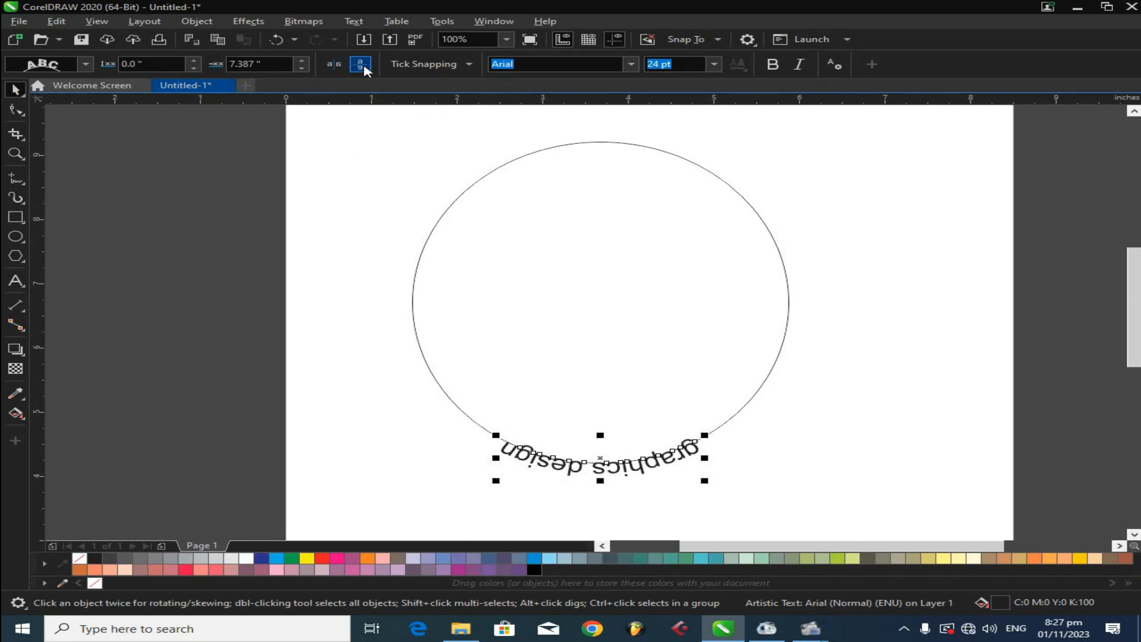
left_click(360, 65)
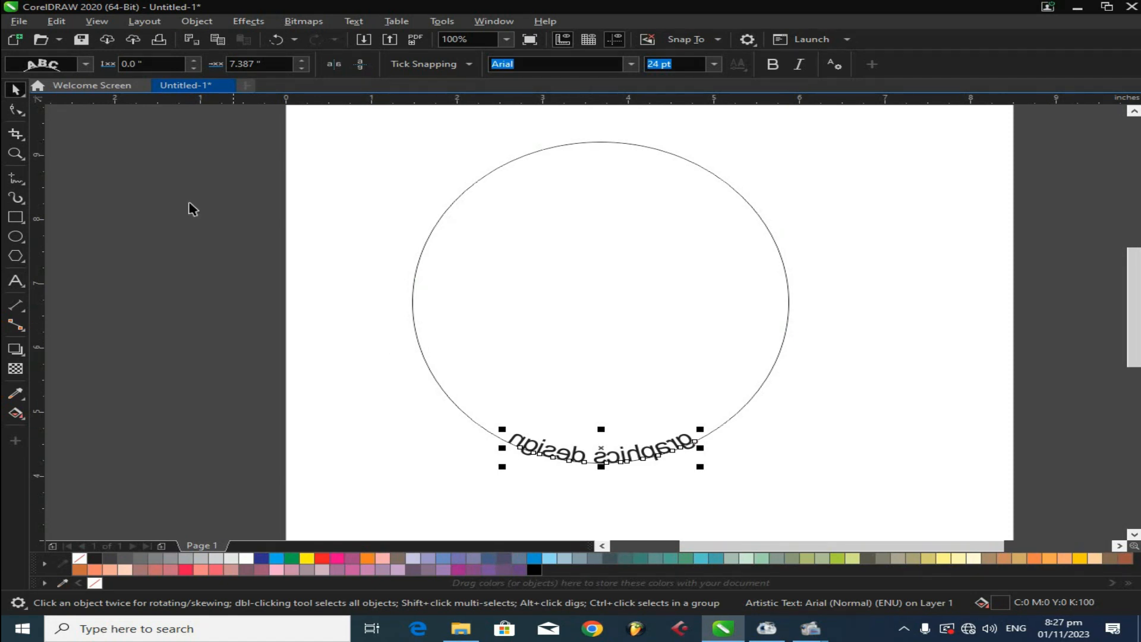
- Undo the mirroring and slide the path text along the ellipse to its top, reading upright above the outline
left_click(334, 65)
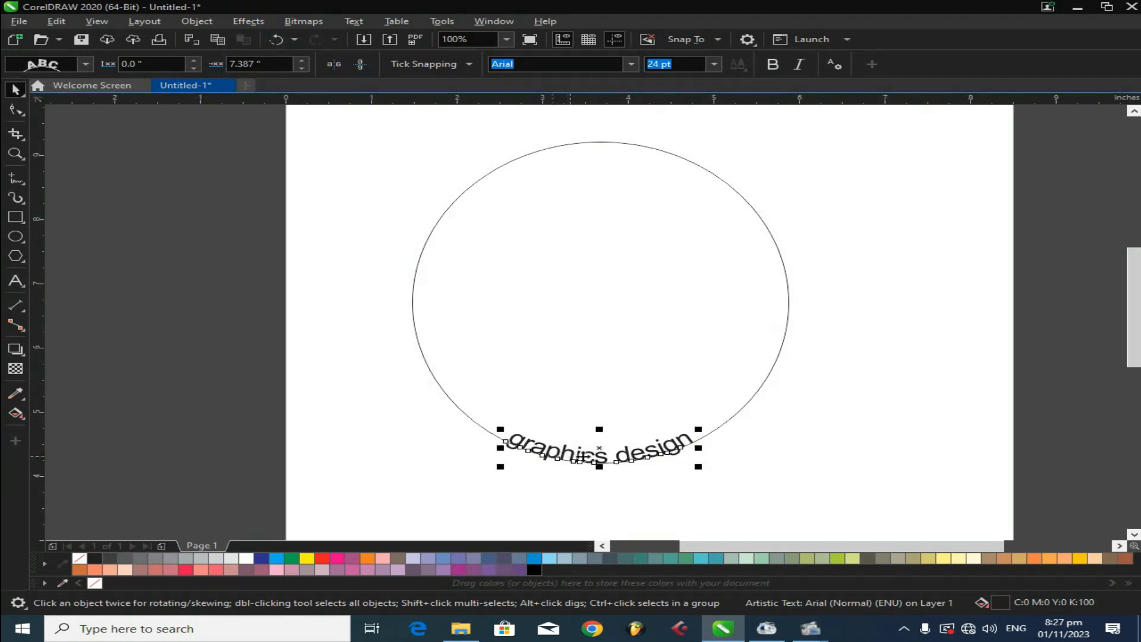
left_click(727, 408)
left_click_drag(755, 356, 489, 144)
left_click_drag(489, 148, 472, 155)
left_click(360, 68)
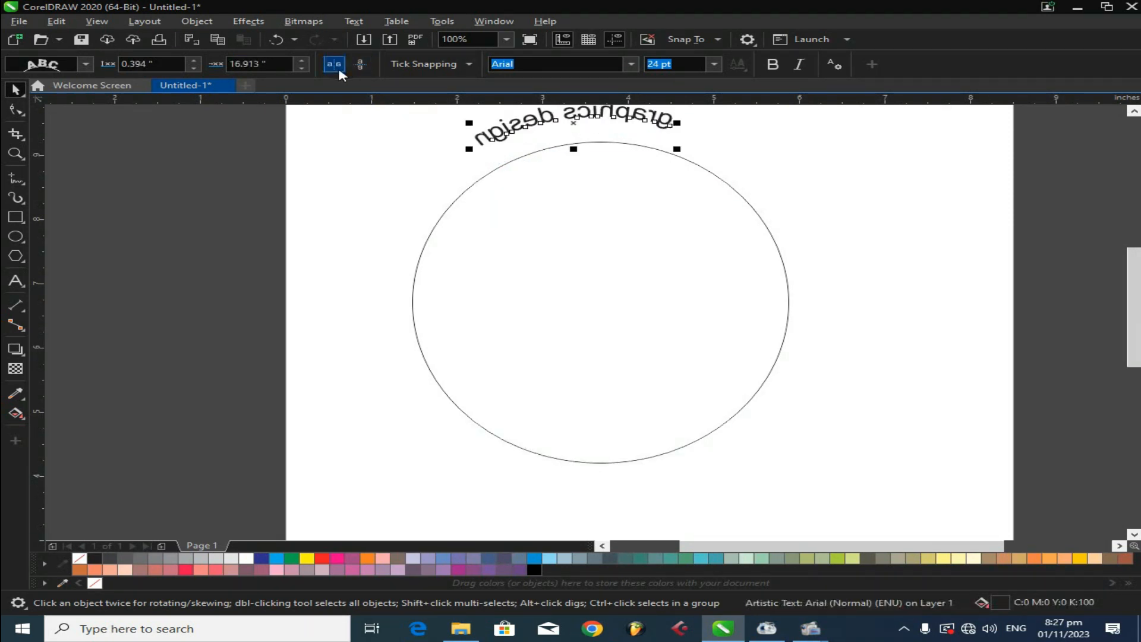
left_click(337, 67)
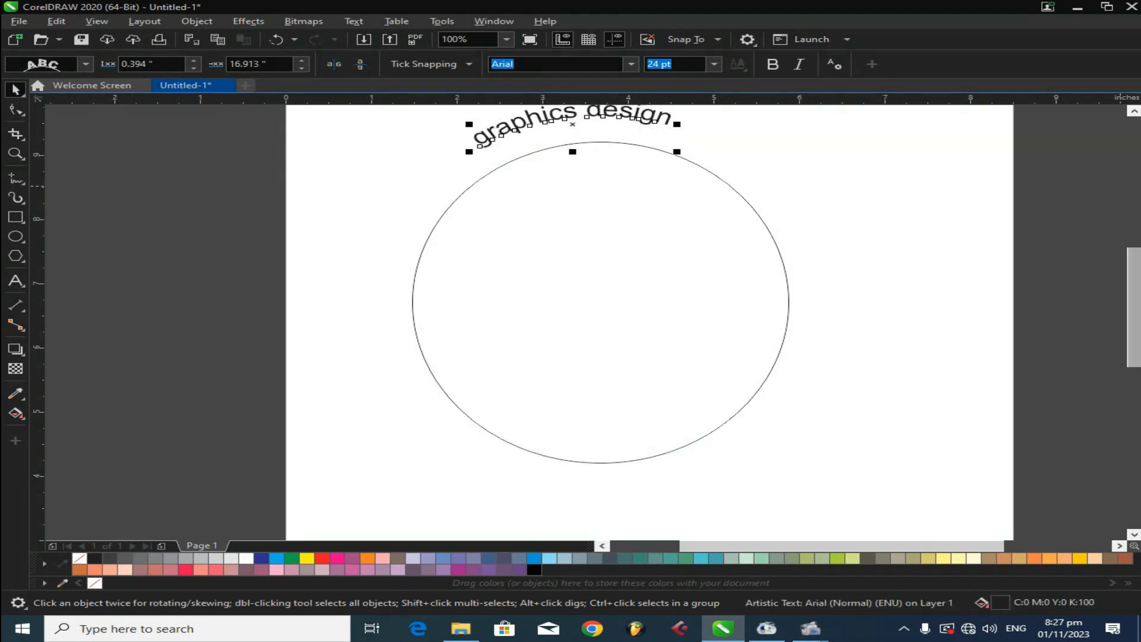
- Nudge the path text closer to the ellipse and set its font size to 18 pt
scroll(740, 223, "up", 1)
mouse_move(667, 158)
left_mouse_down()
mouse_move(682, 174)
mouse_move(670, 178)
left_mouse_up()
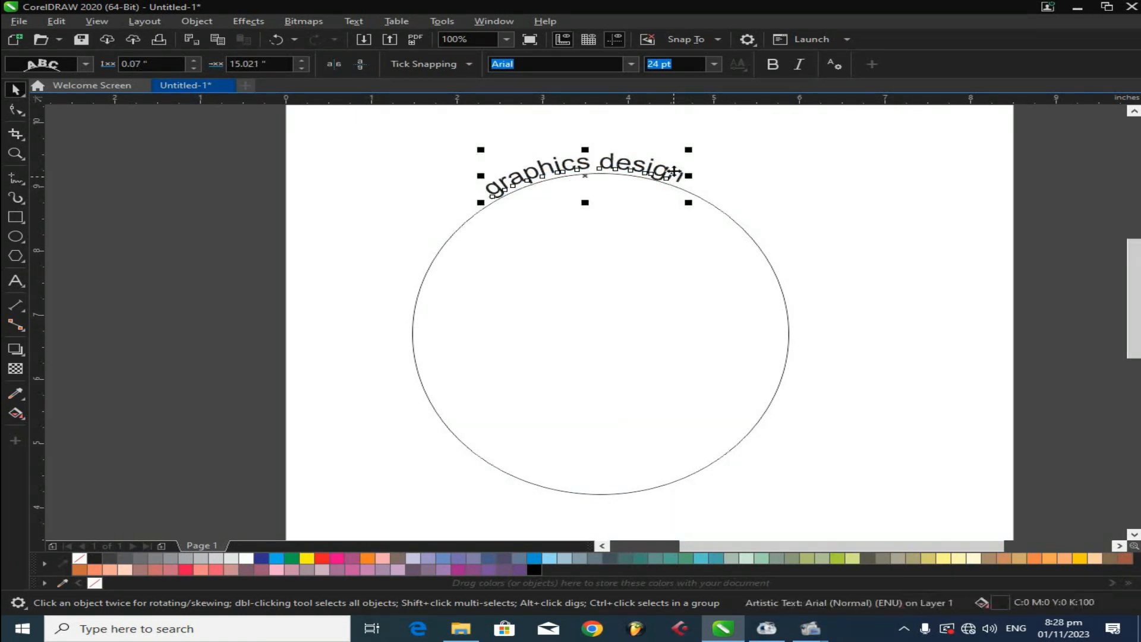
left_click(713, 63)
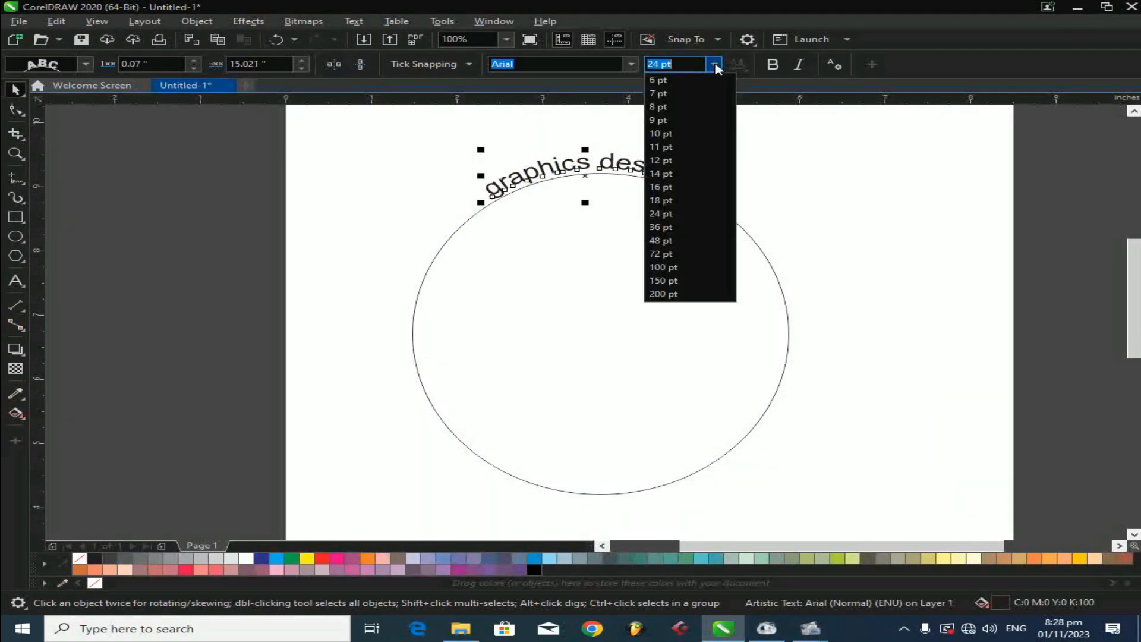
left_click(687, 202)
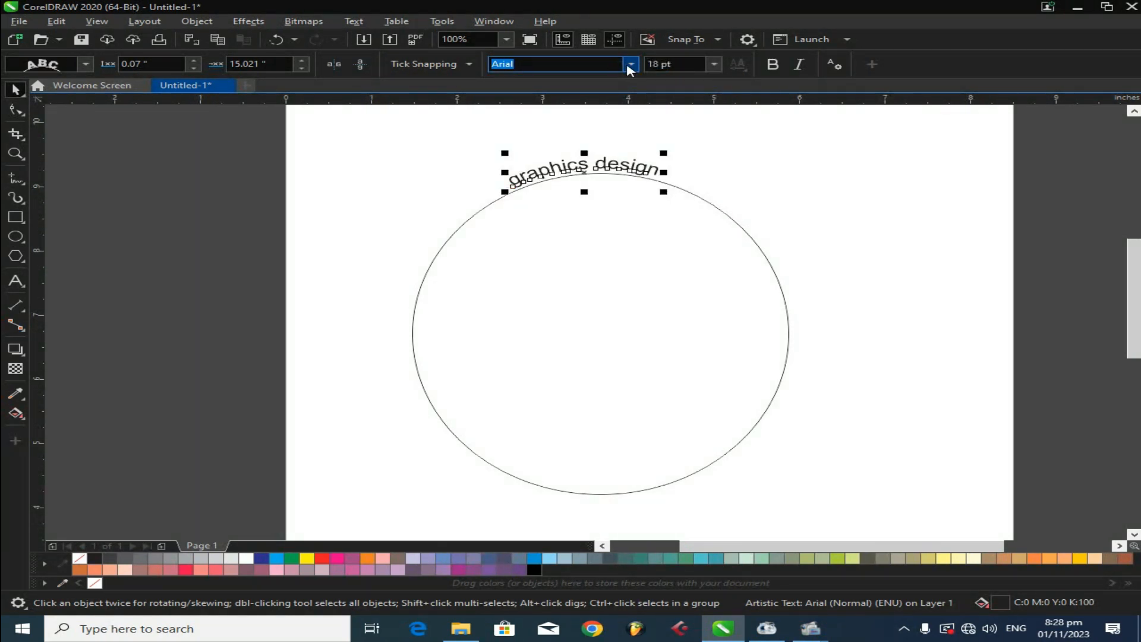
- Change the path text's font to Arial Bold and scale it up to about 31 pt
left_click(631, 64)
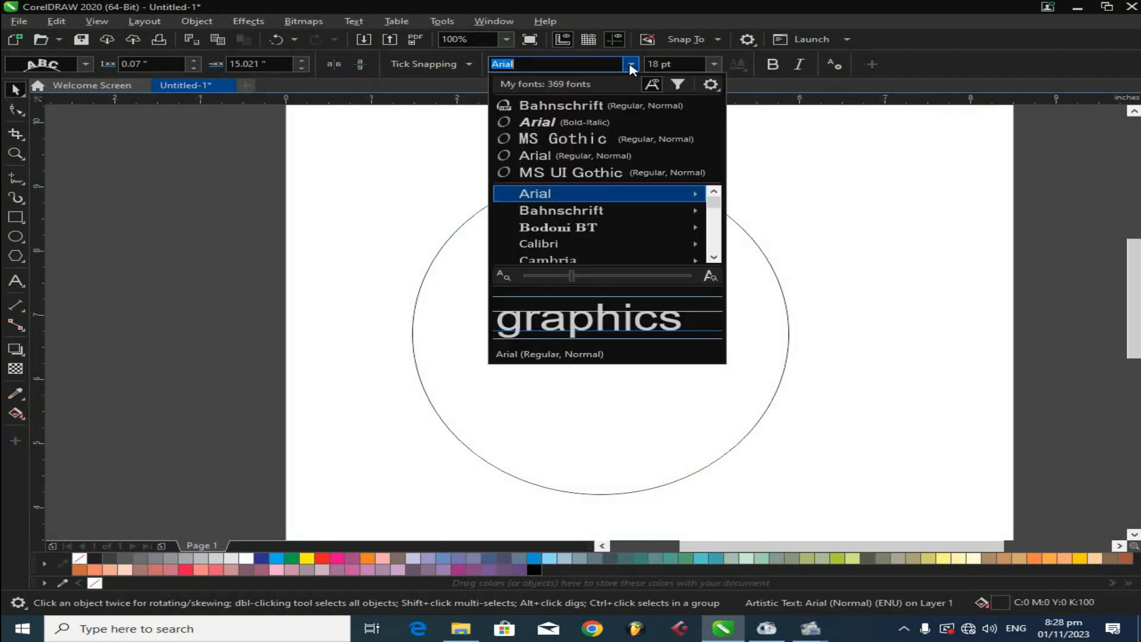
left_click(559, 123)
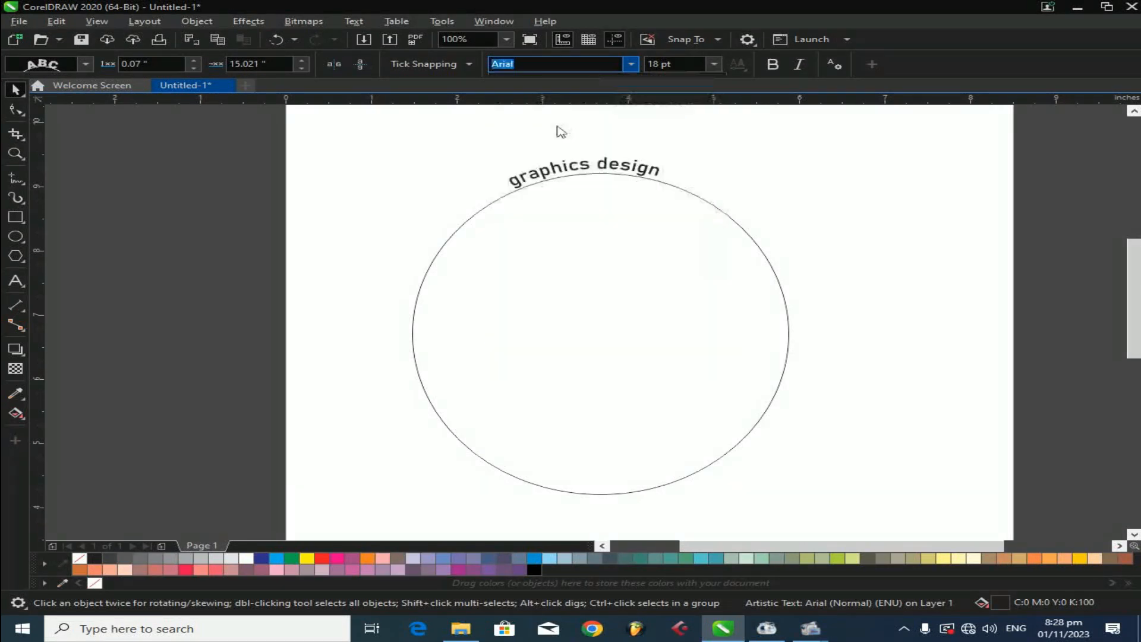
left_click_drag(675, 155, 820, 127)
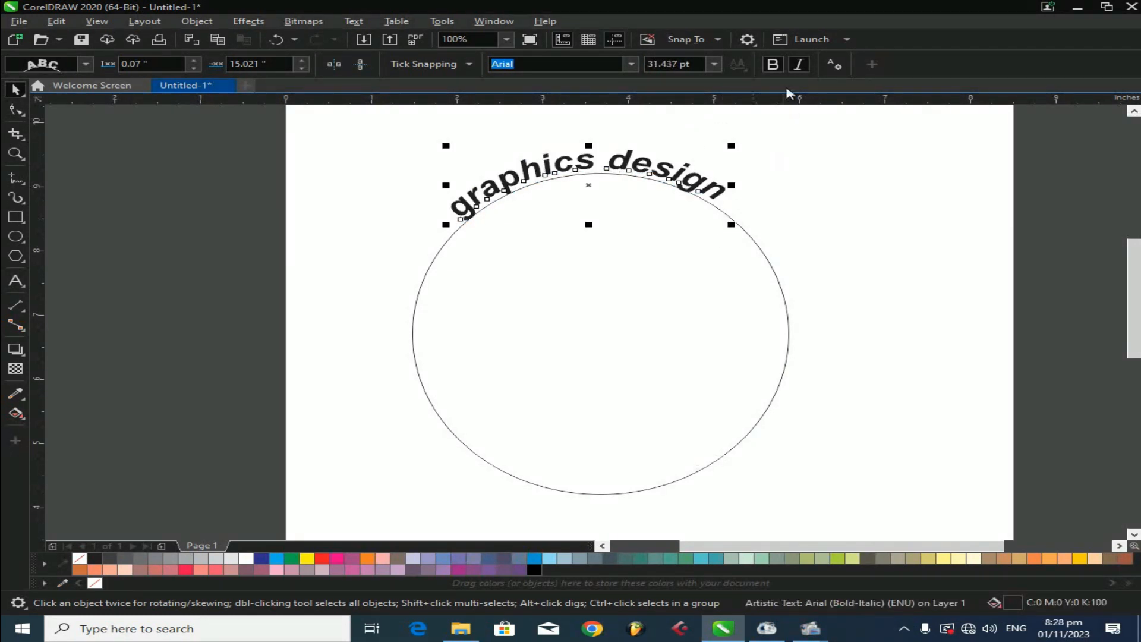
left_click(800, 66)
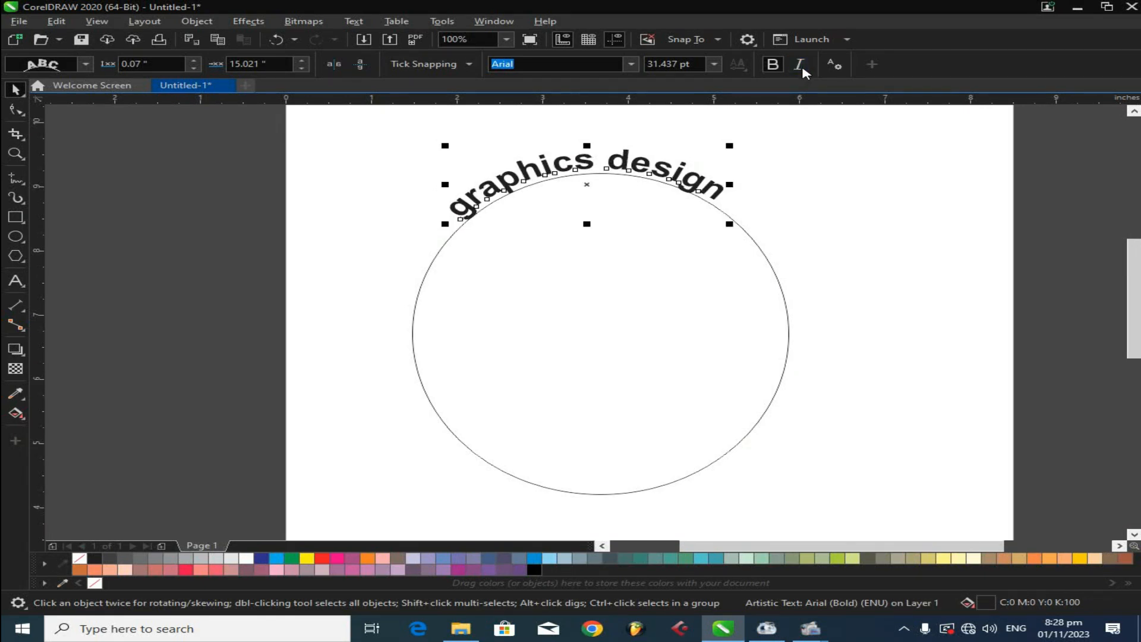
- Enlarge the path text to about 38 pt and slide it along the ellipse to its right side
left_click_drag(730, 221, 786, 423)
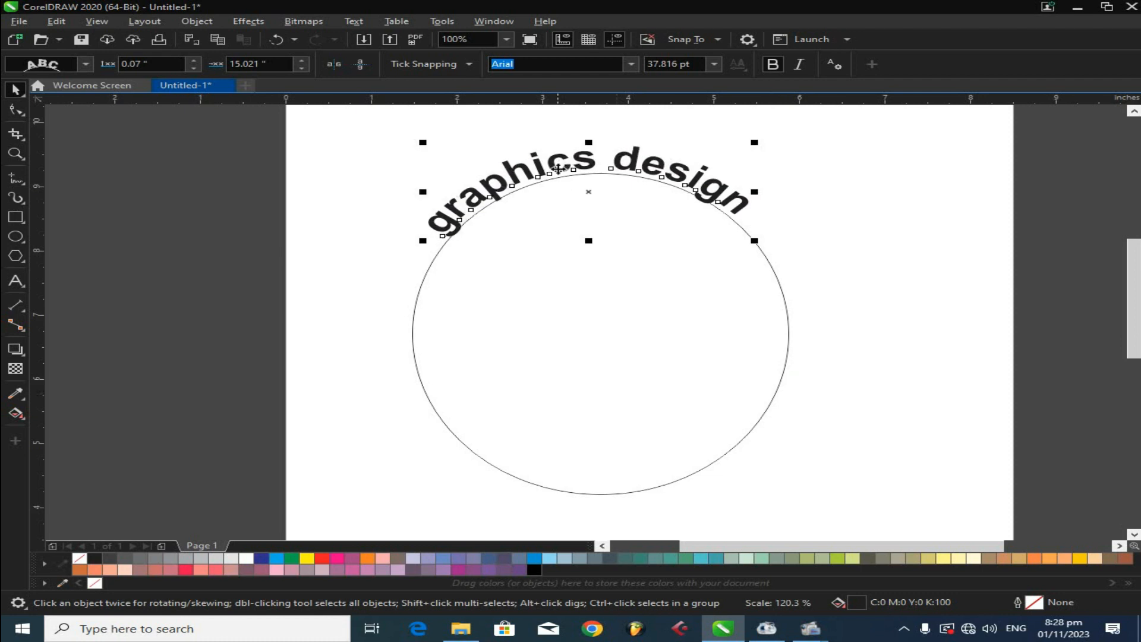
left_click_drag(633, 161, 818, 358)
left_click(890, 339)
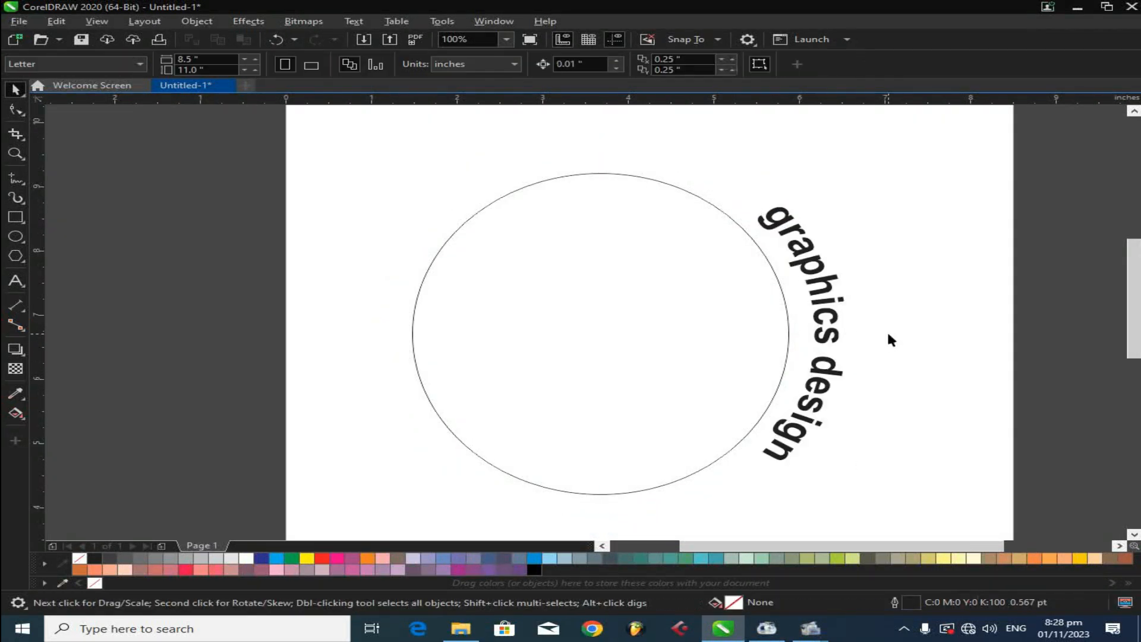
- Delete the ellipse together with its path text
left_click(830, 304)
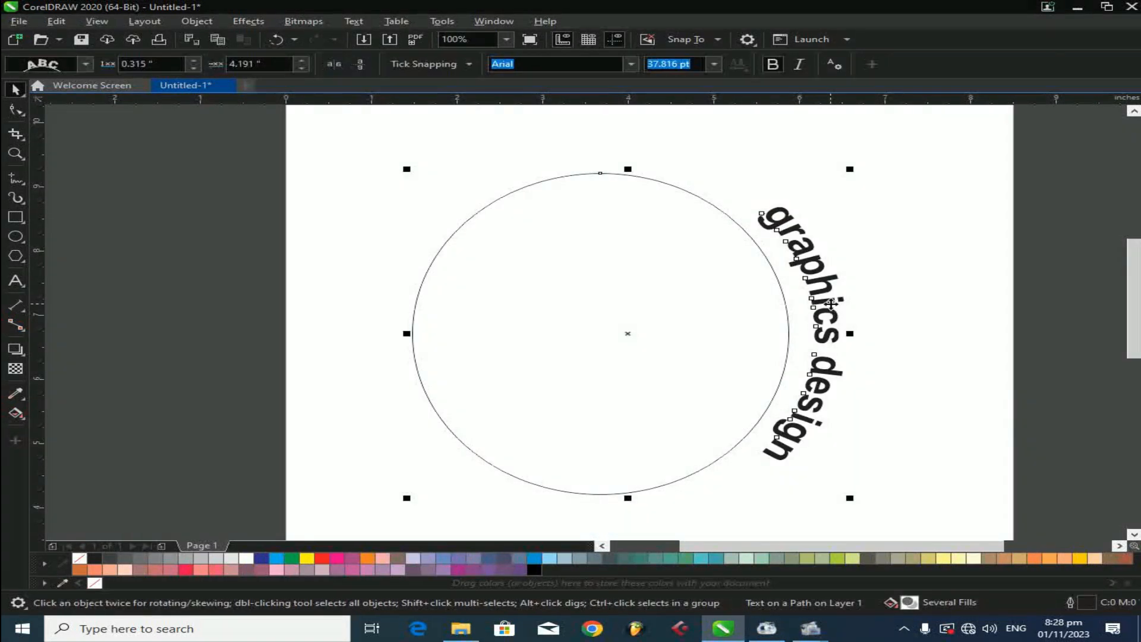
key("Delete")
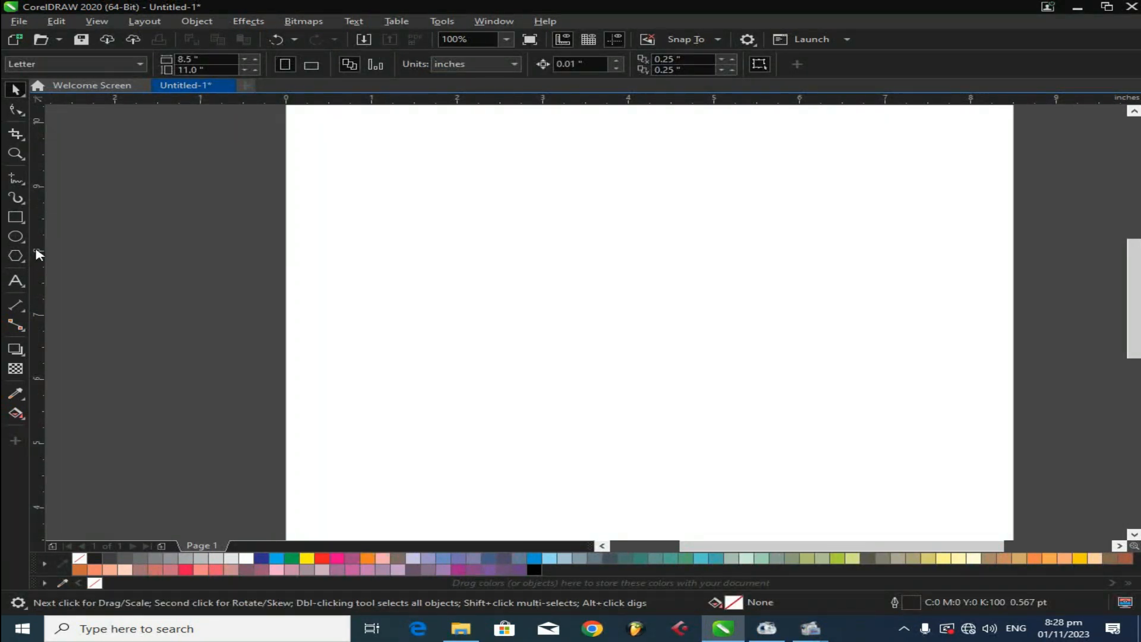
- Draw a five-point star about 2.6 by 2.7 inches with the Star tool
left_click(25, 243)
left_click(24, 261)
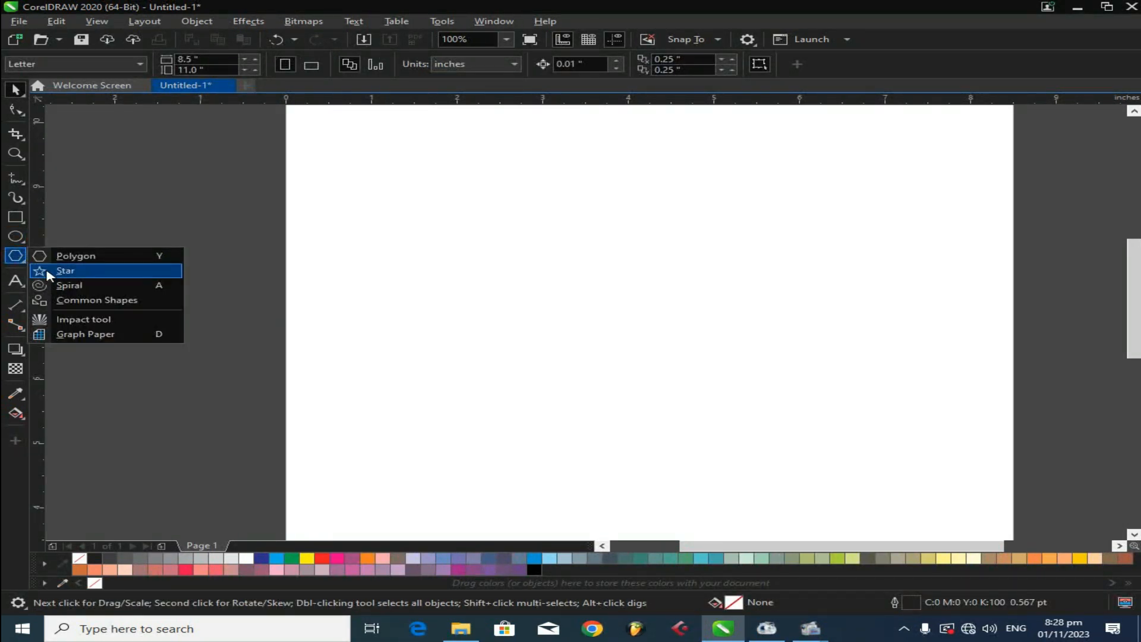
left_click(47, 271)
left_click_drag(537, 212, 764, 378)
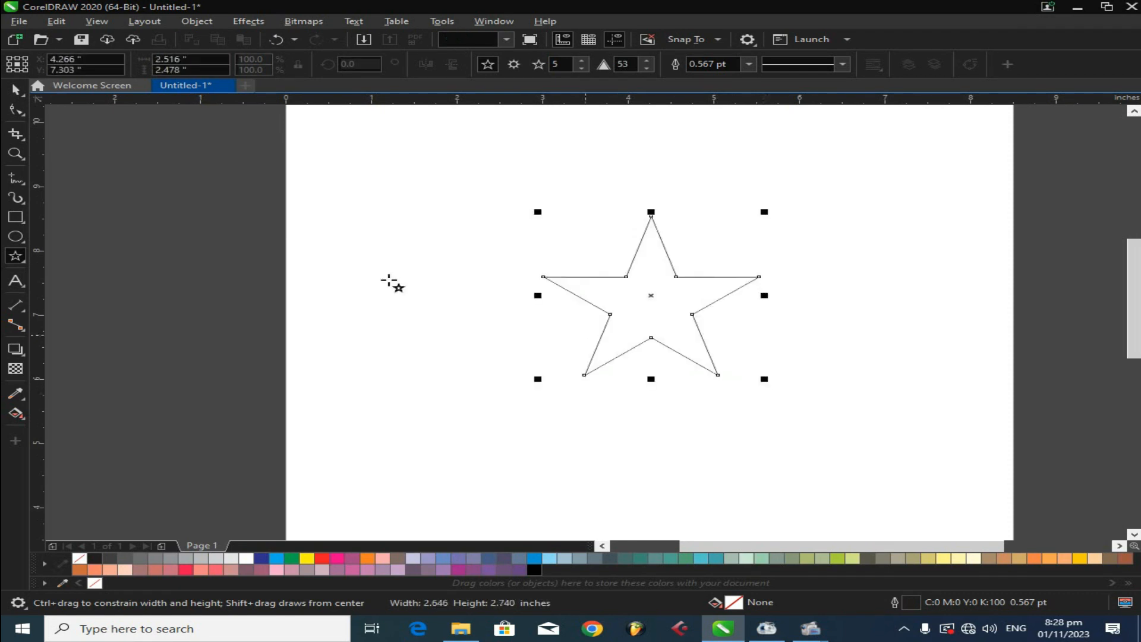
- Type a long run of 'g' characters along the star's outline so the text wraps around the whole star
left_click(16, 90)
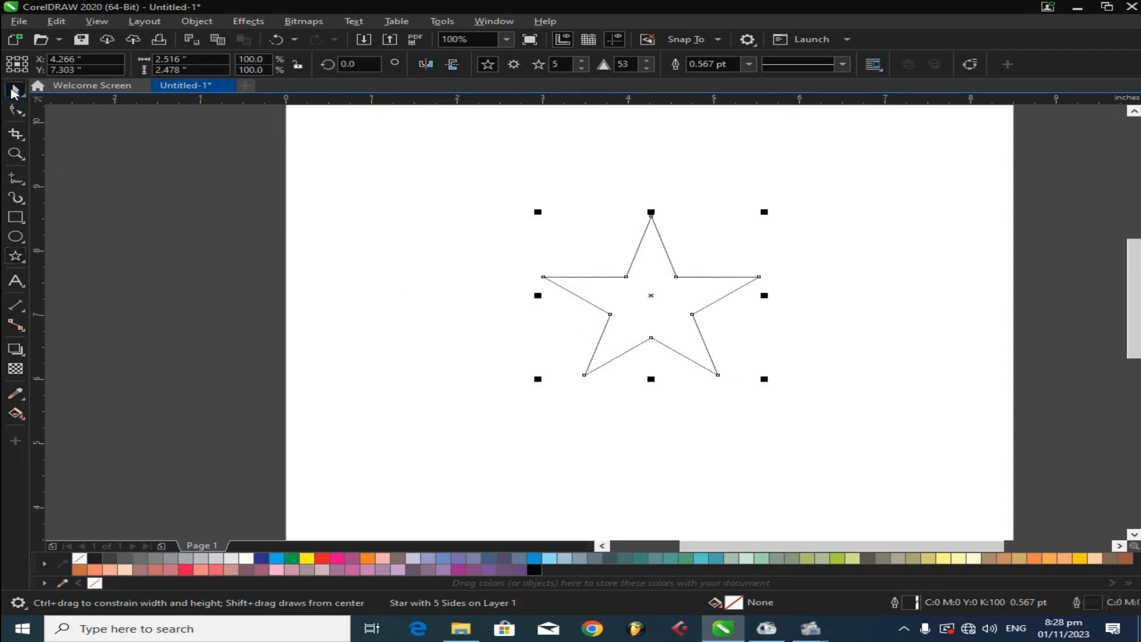
left_click(16, 281)
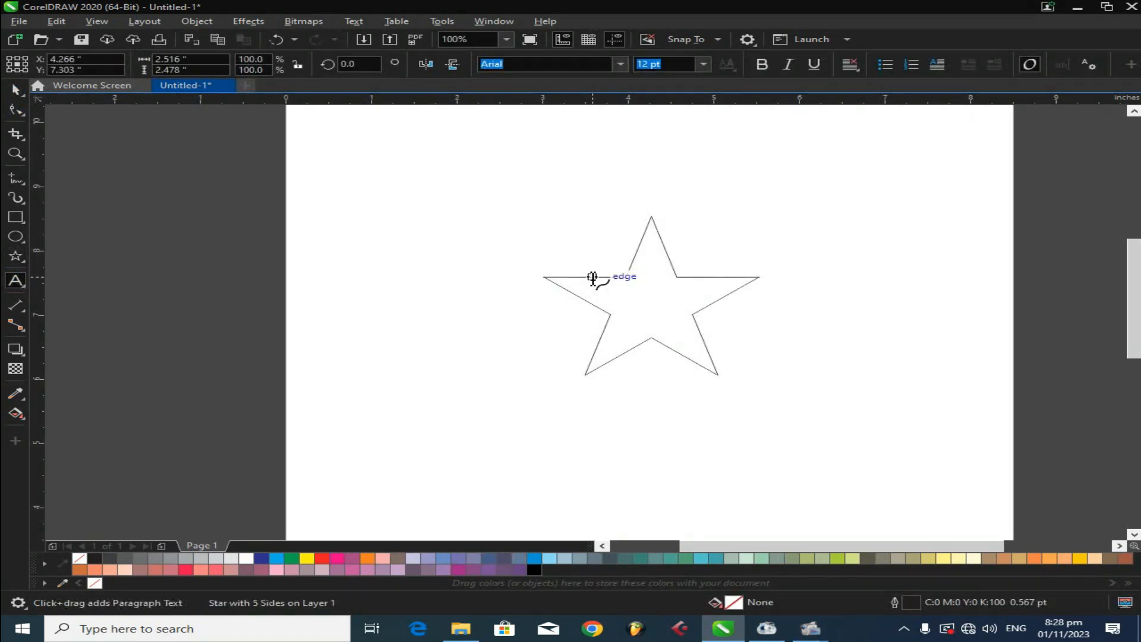
left_click(592, 277)
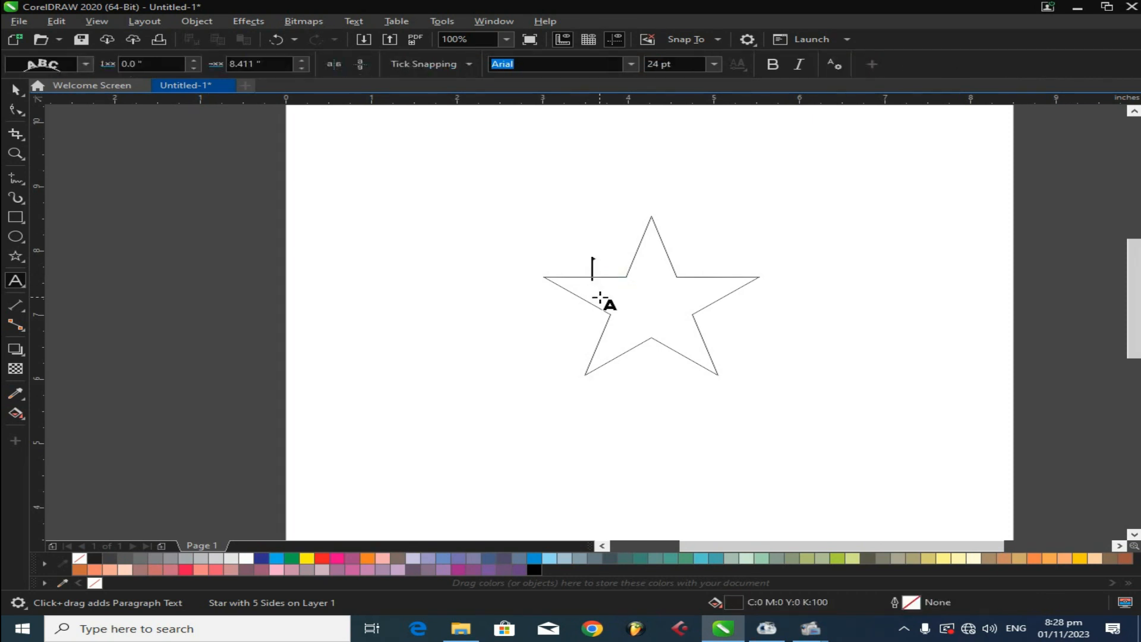
type("ggggggggggggggggggggggggggggggggggggggg")
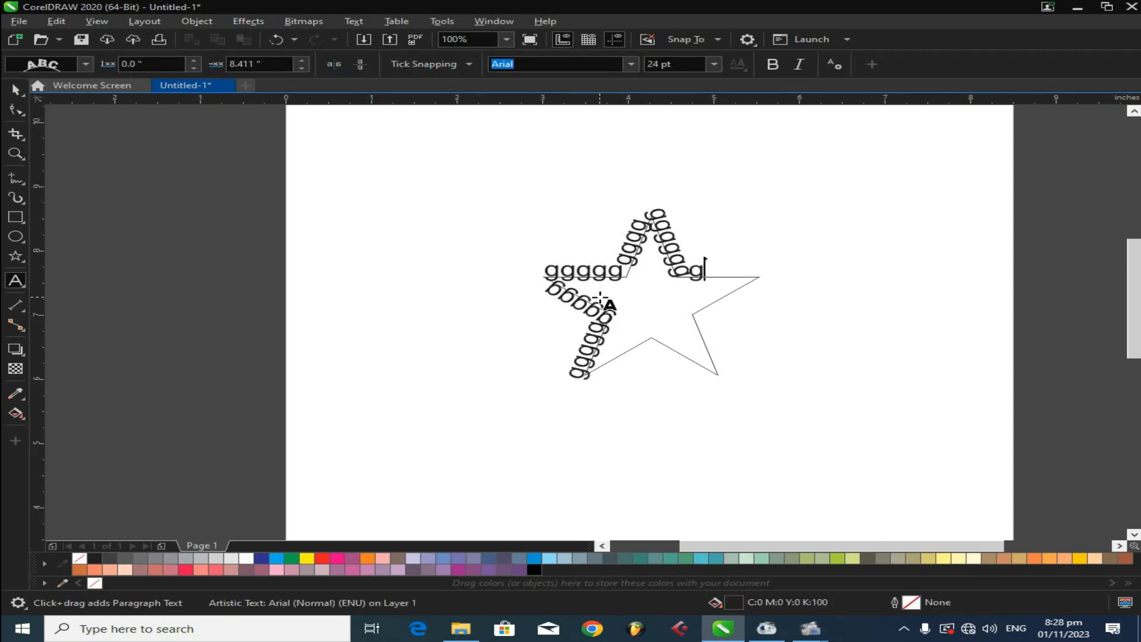
type("ggggggggggggggg")
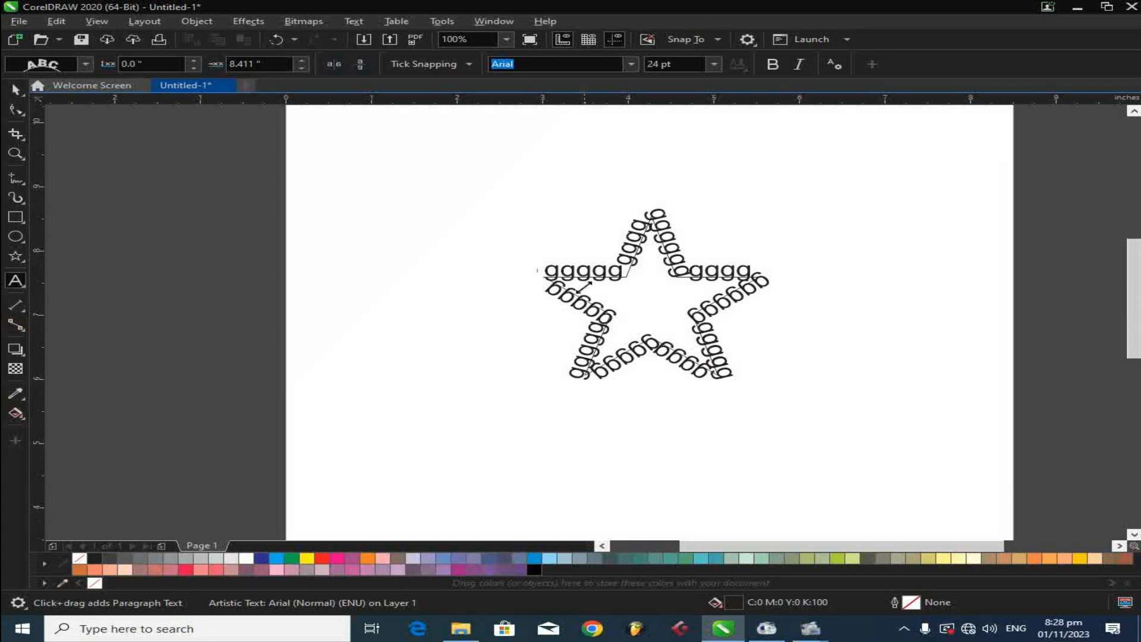
- Delete the star's path text and then the star itself
left_click(17, 91)
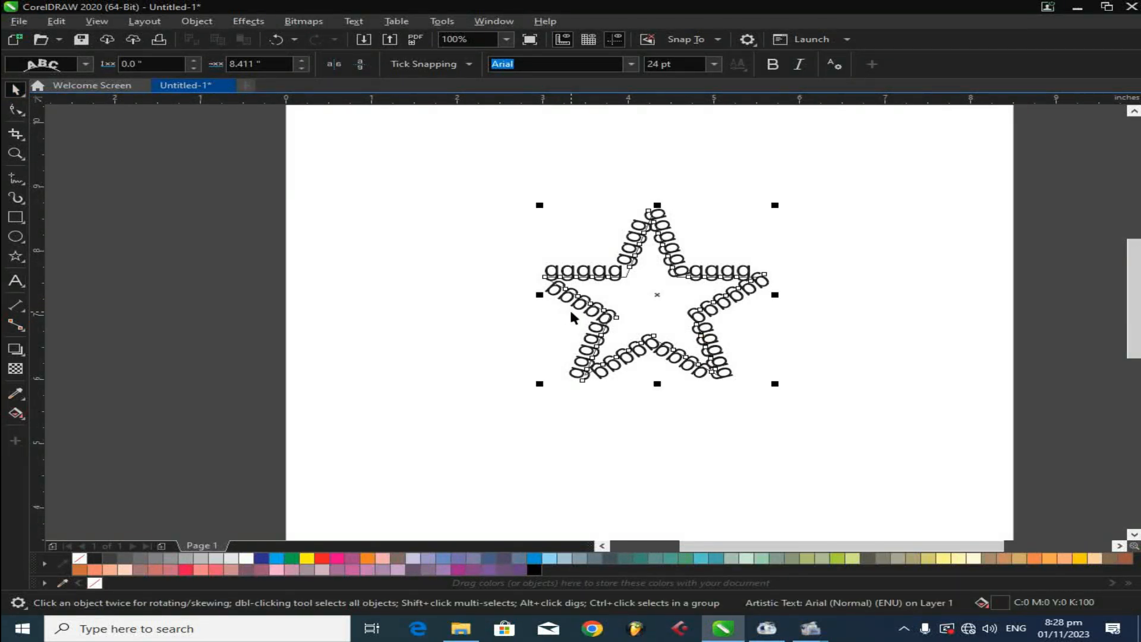
key("Delete")
left_click(605, 311)
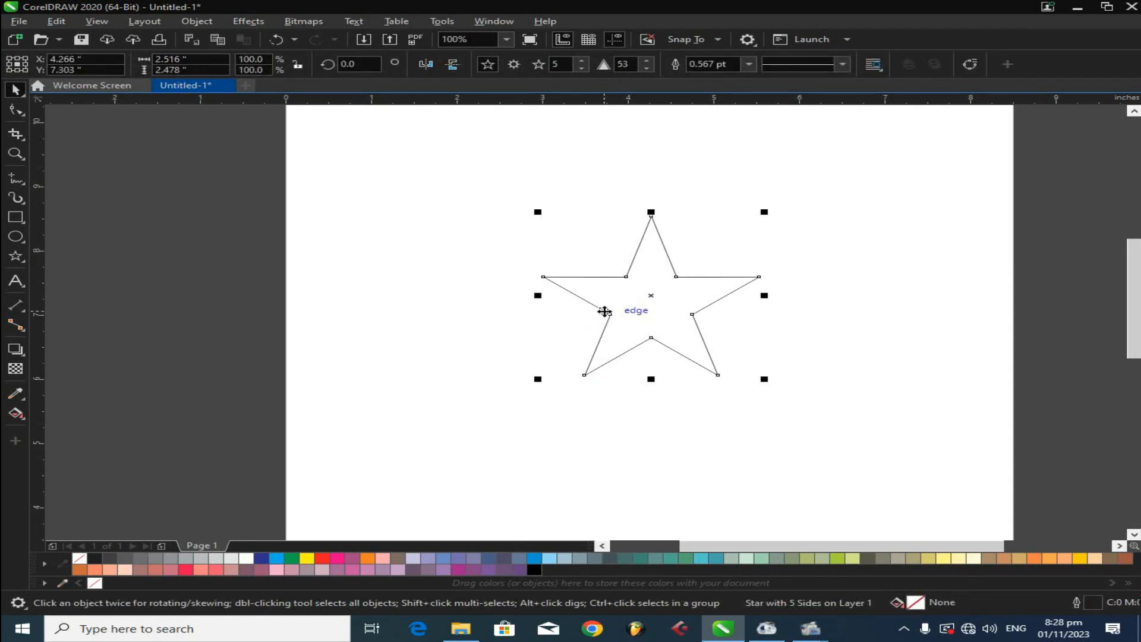
key("Delete")
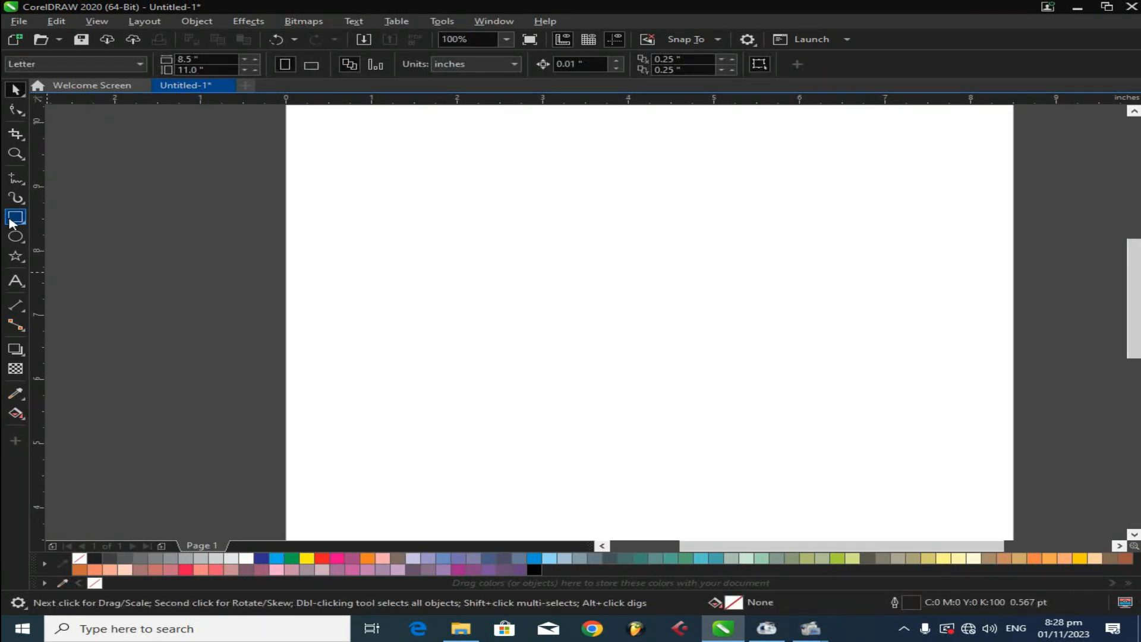
- Draw an ellipse about 2.35 by 2.64 inches
left_click(16, 237)
left_click_drag(546, 197, 748, 368)
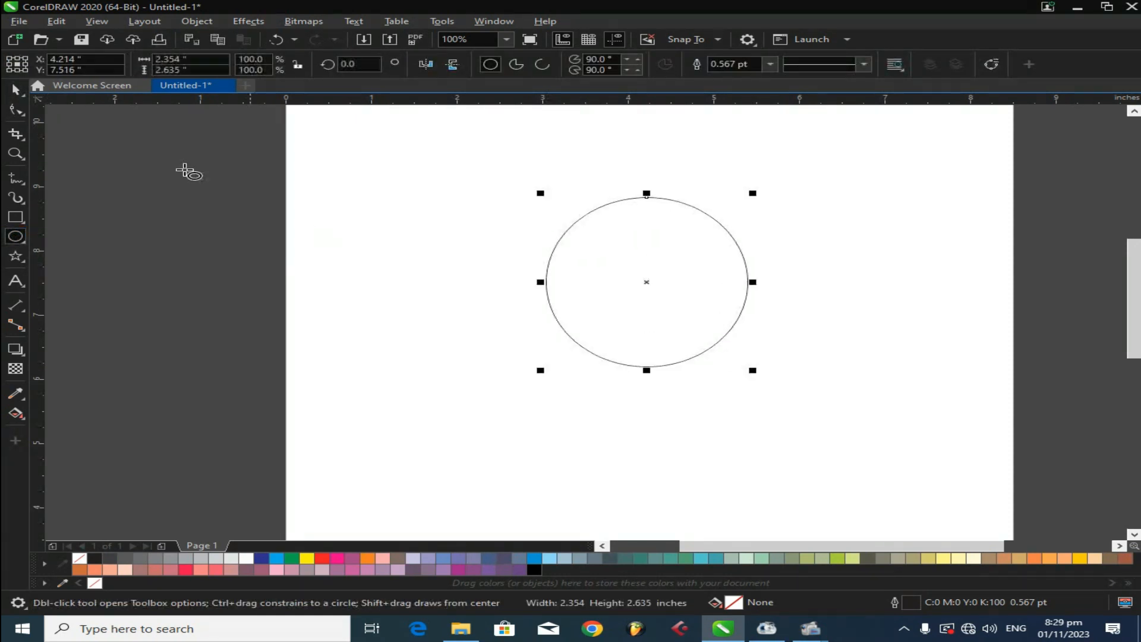
left_click(15, 89)
- Type 'Graphics design' as artistic text below the ellipse
left_click(16, 280)
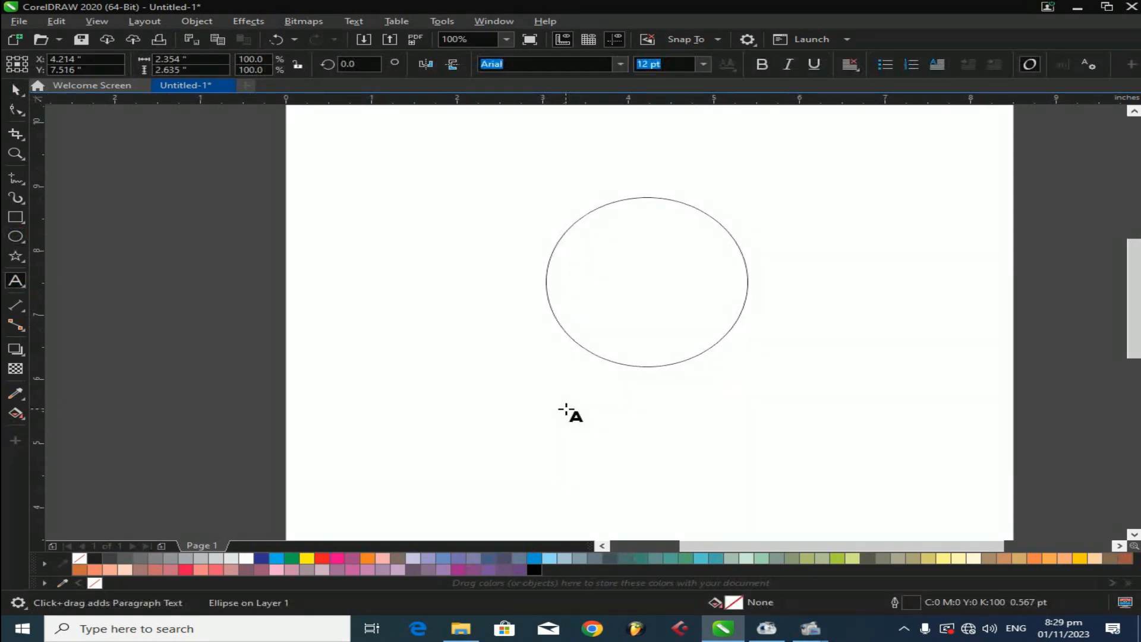
left_click(565, 407)
type("G")
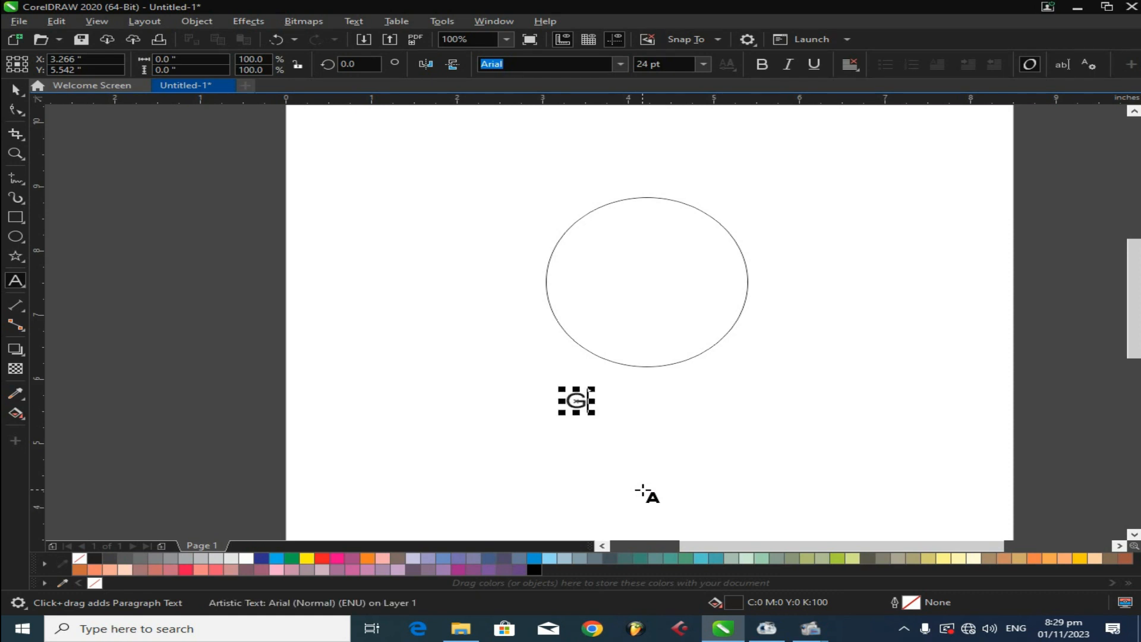
type("raphics de")
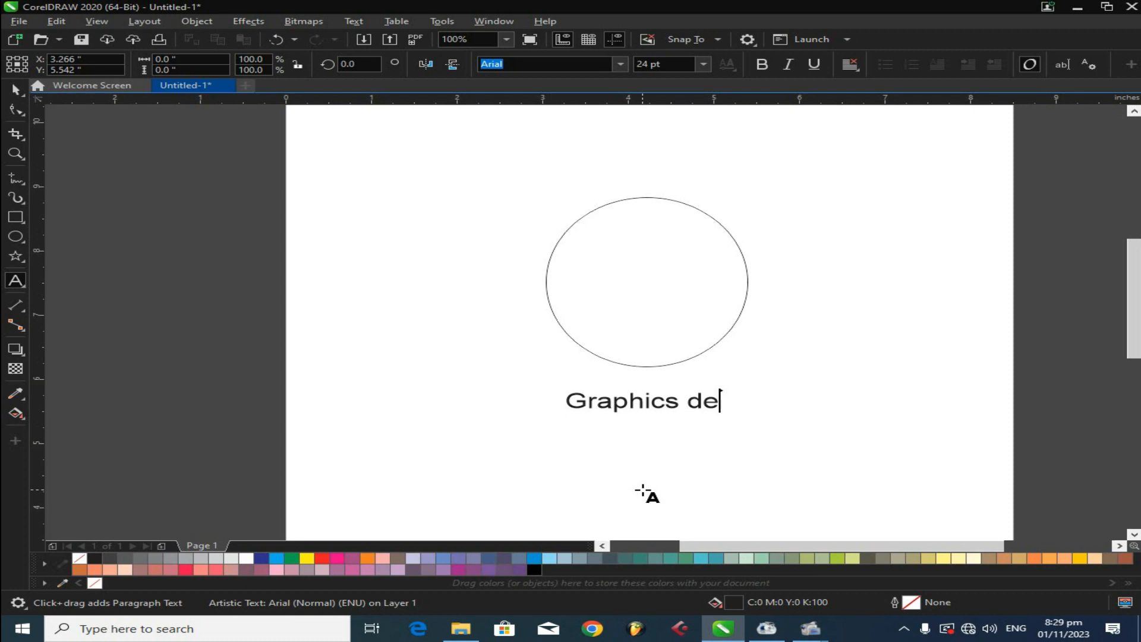
type("sign")
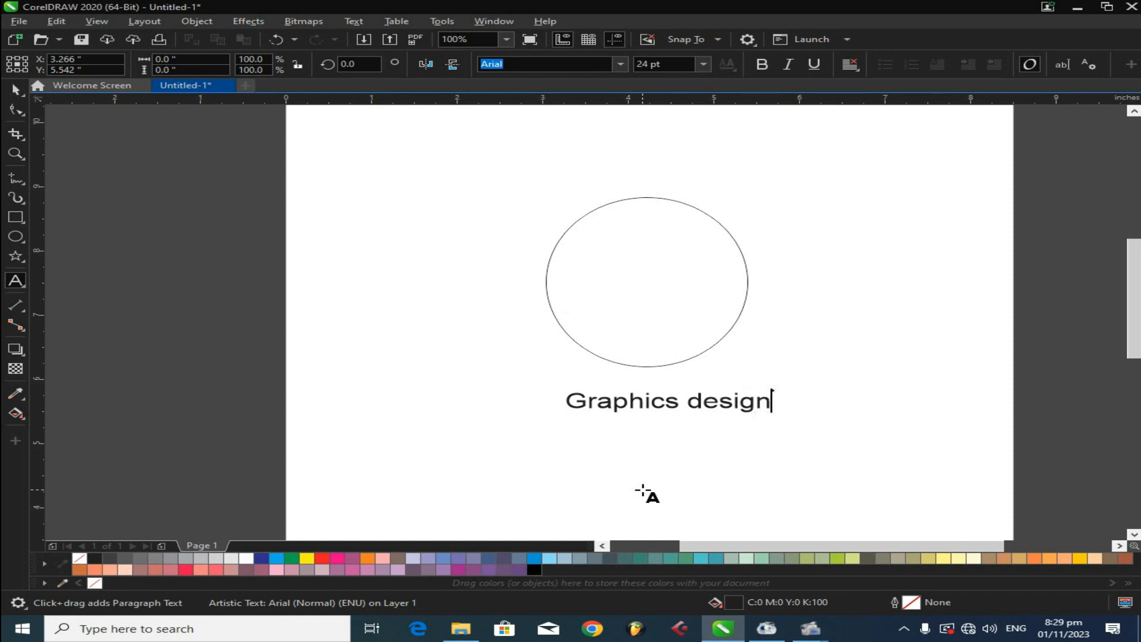
- Reposition the 'Graphics design' text just below the ellipse
left_click(15, 89)
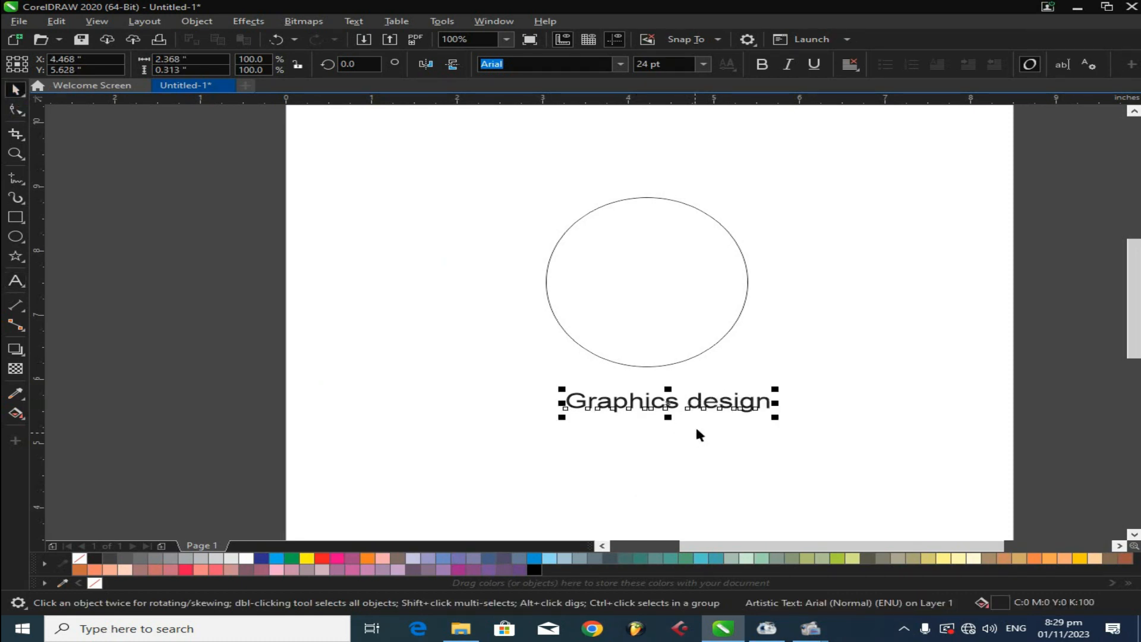
left_click_drag(707, 408, 692, 391)
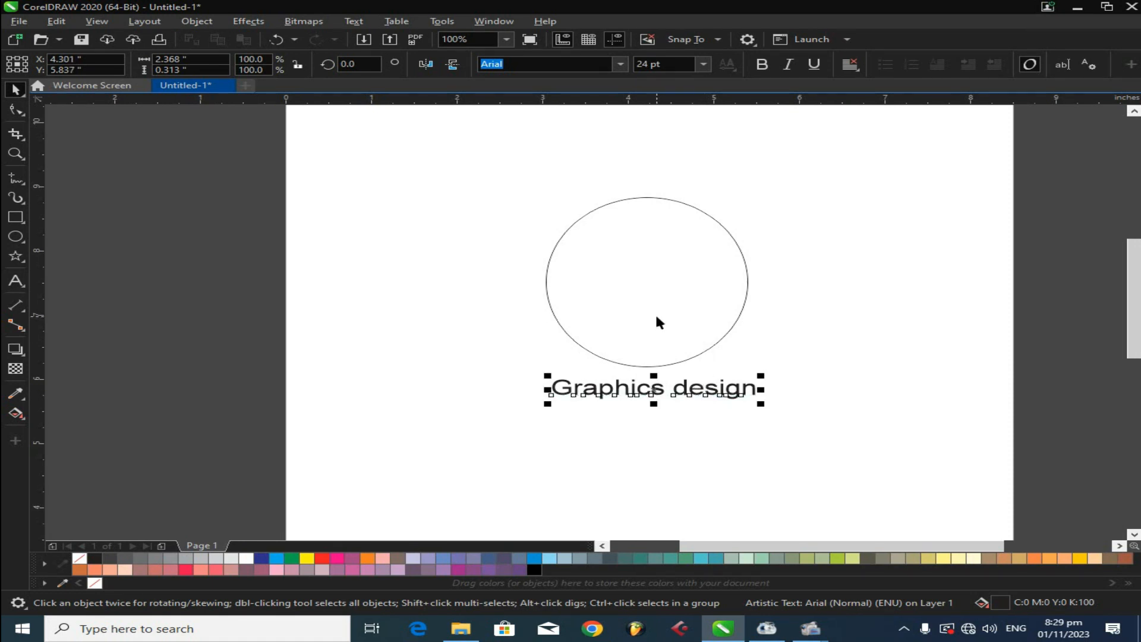
left_click(932, 361)
left_click(670, 391)
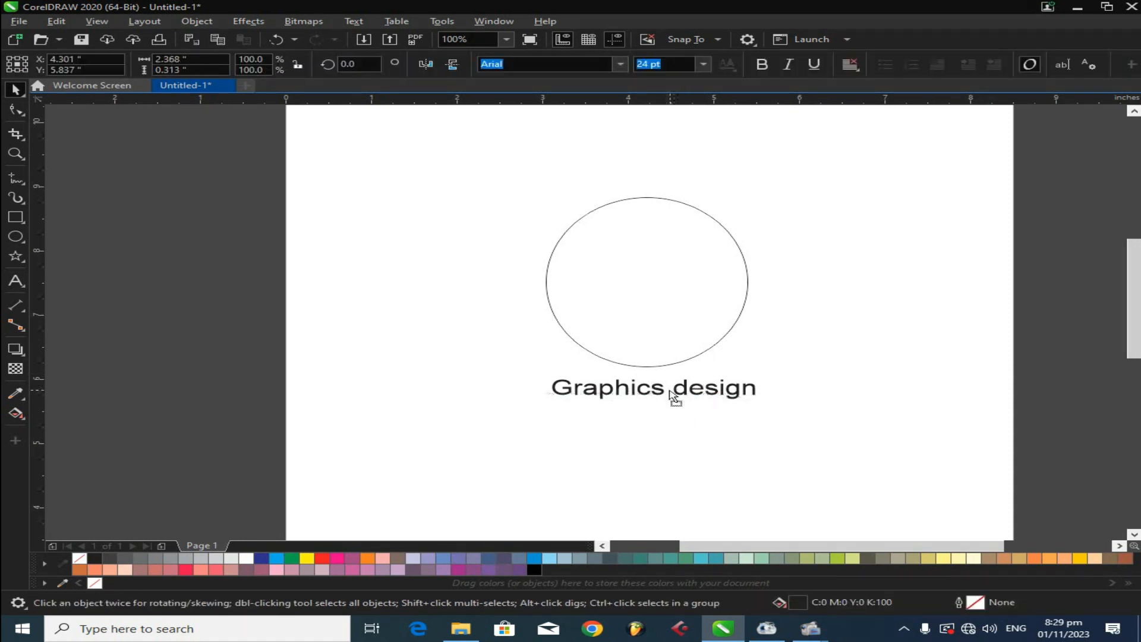
left_click_drag(670, 391, 663, 394)
left_click(705, 356)
- Change the font of the 'Graphics design' text to Ebrima
left_click(702, 390)
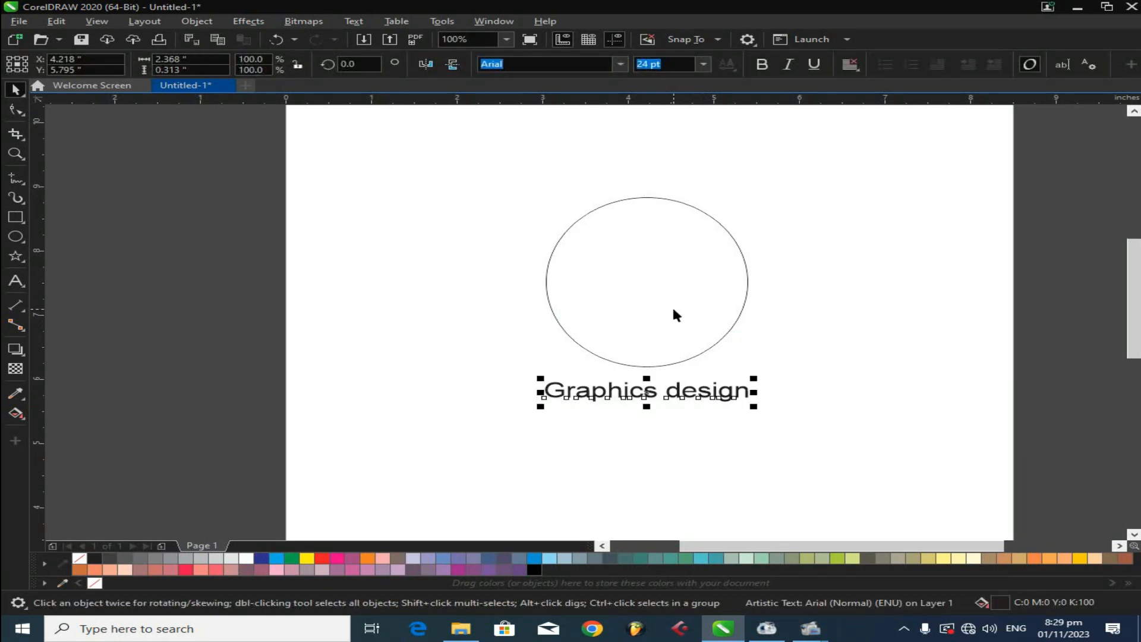
key("ctrl+a")
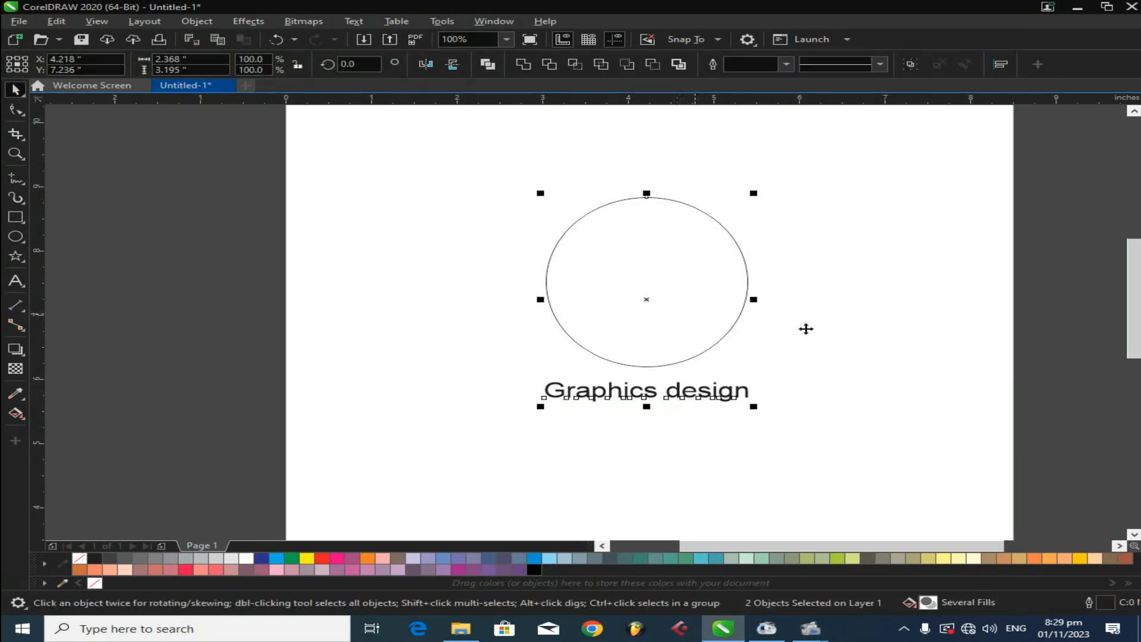
left_click(772, 362)
left_click(736, 395)
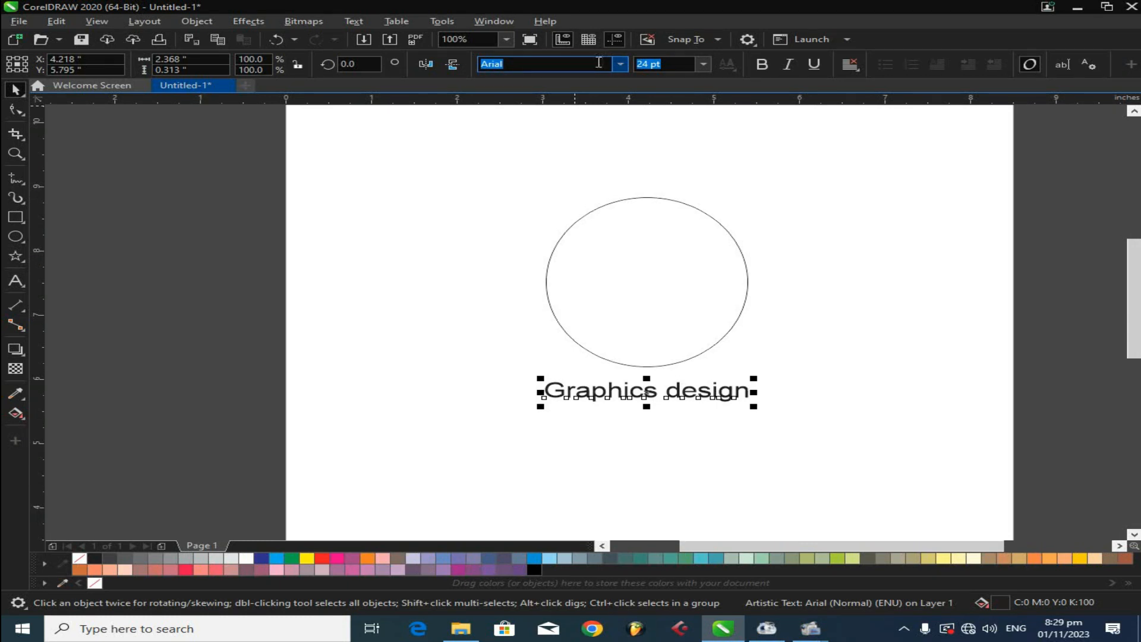
type("Ea")
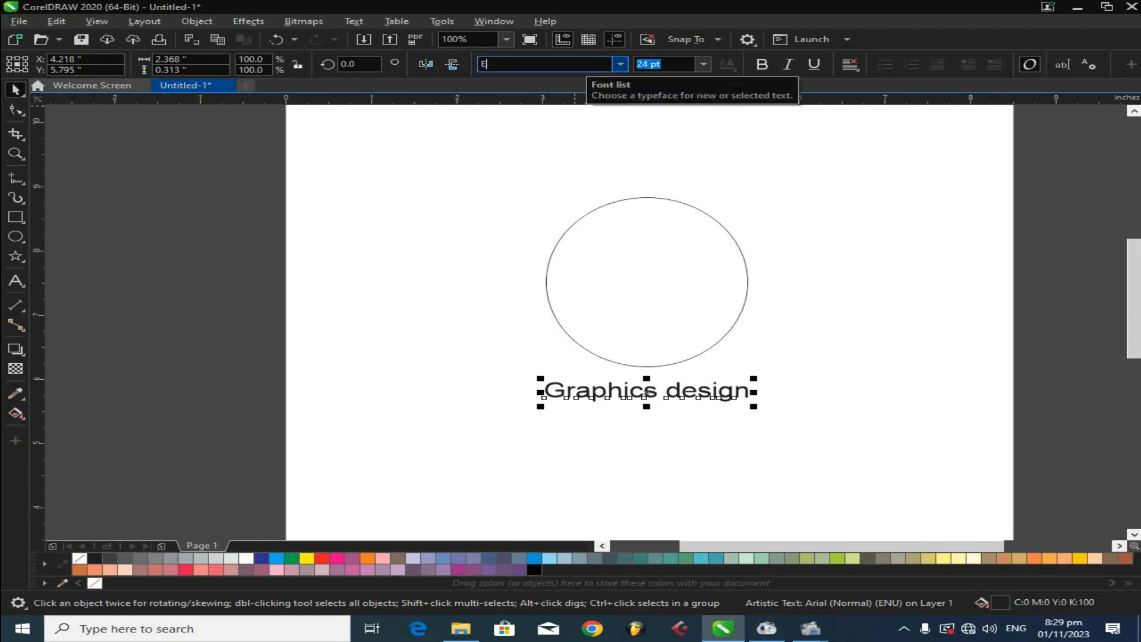
key("Return")
left_click(618, 66)
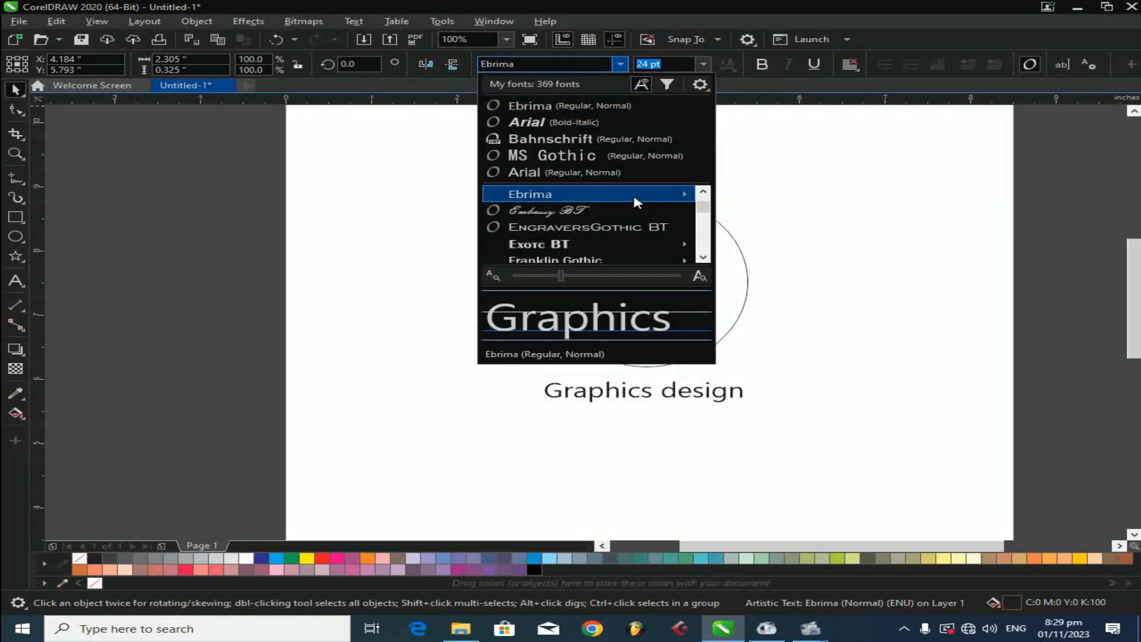
mouse_move(636, 202)
left_click(780, 215)
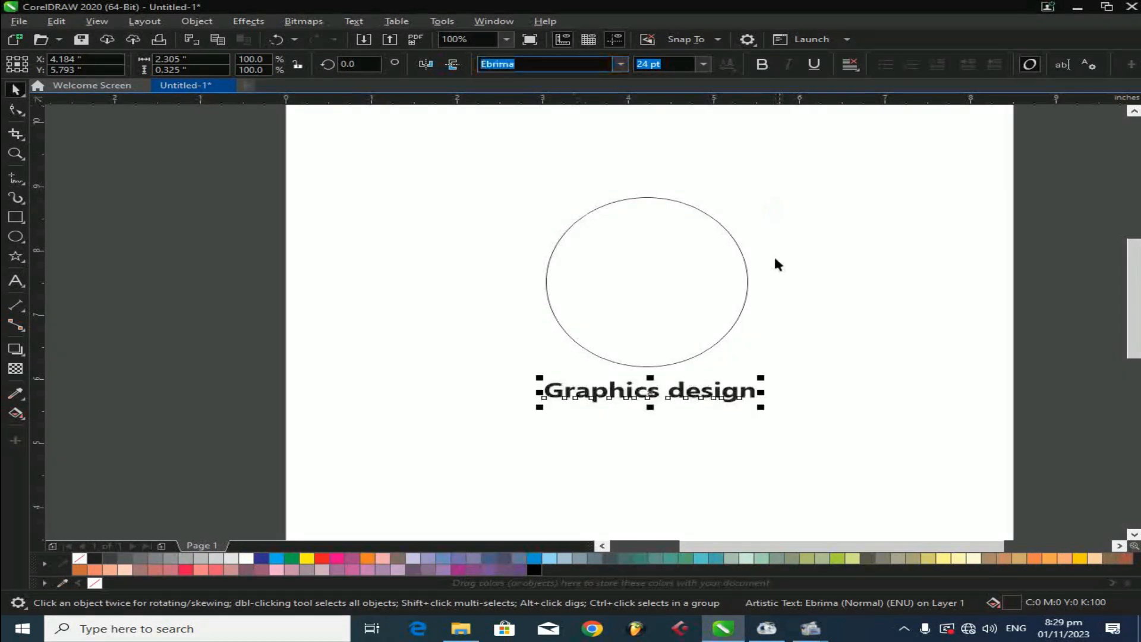
- Nudge the 'Graphics design' text slightly right so it sits centred below the ellipse
left_click_drag(652, 406, 665, 403)
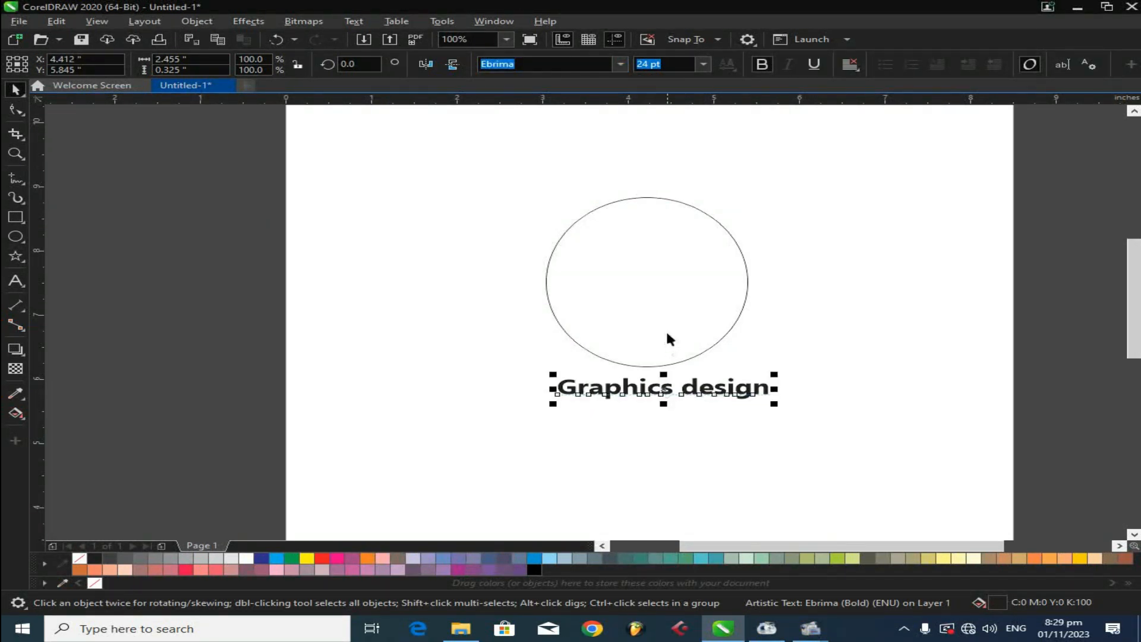
left_click(863, 313)
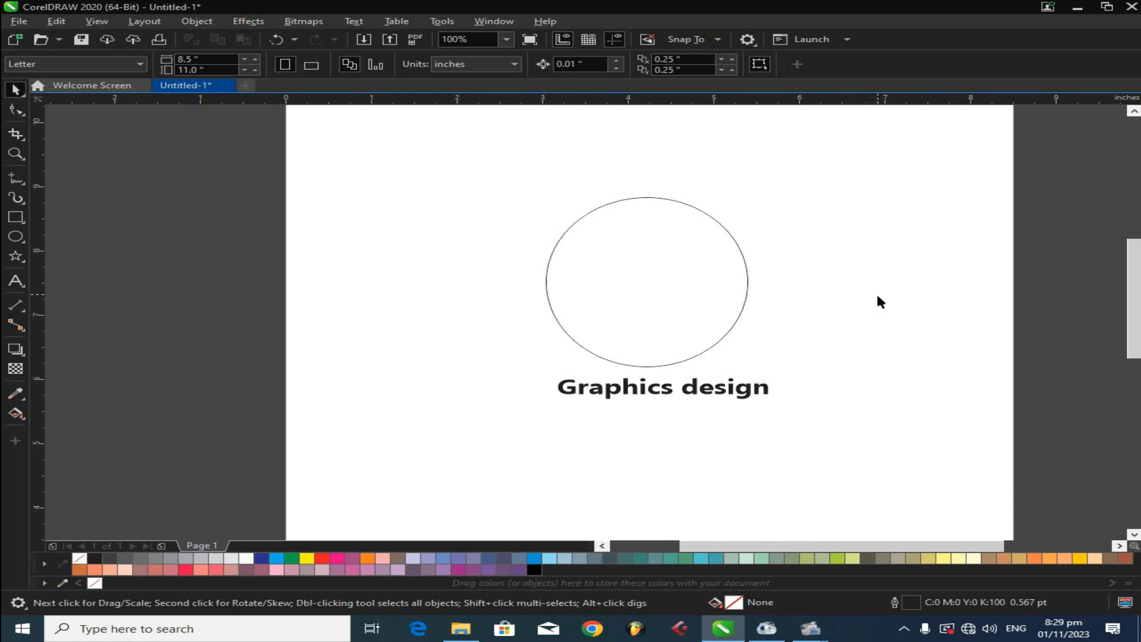
left_click(685, 387)
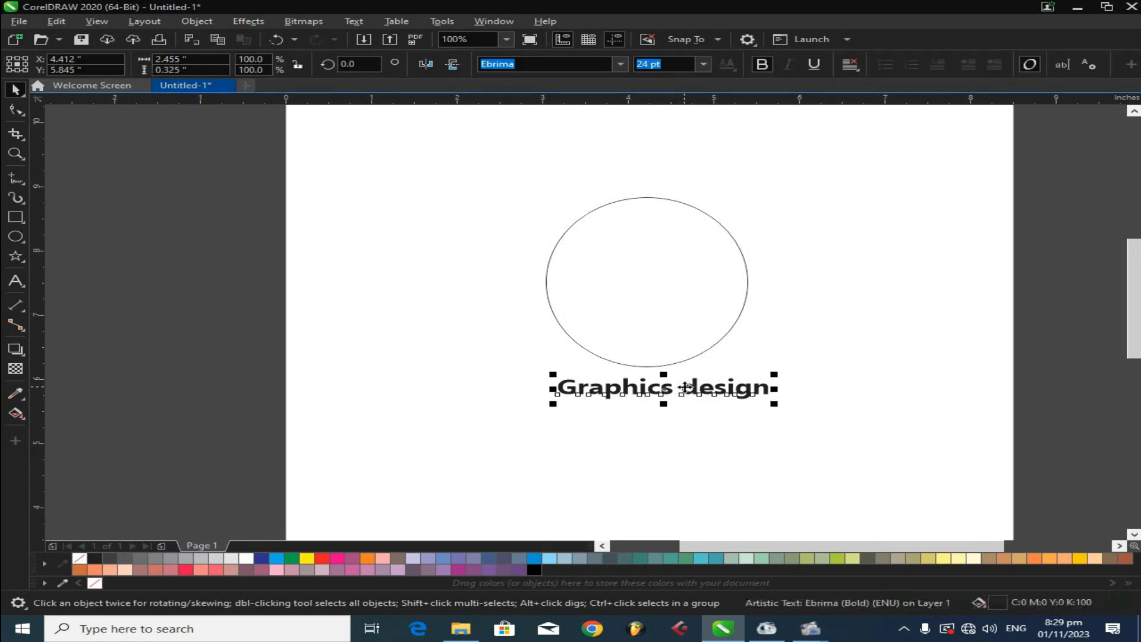
left_click(675, 319, "shift")
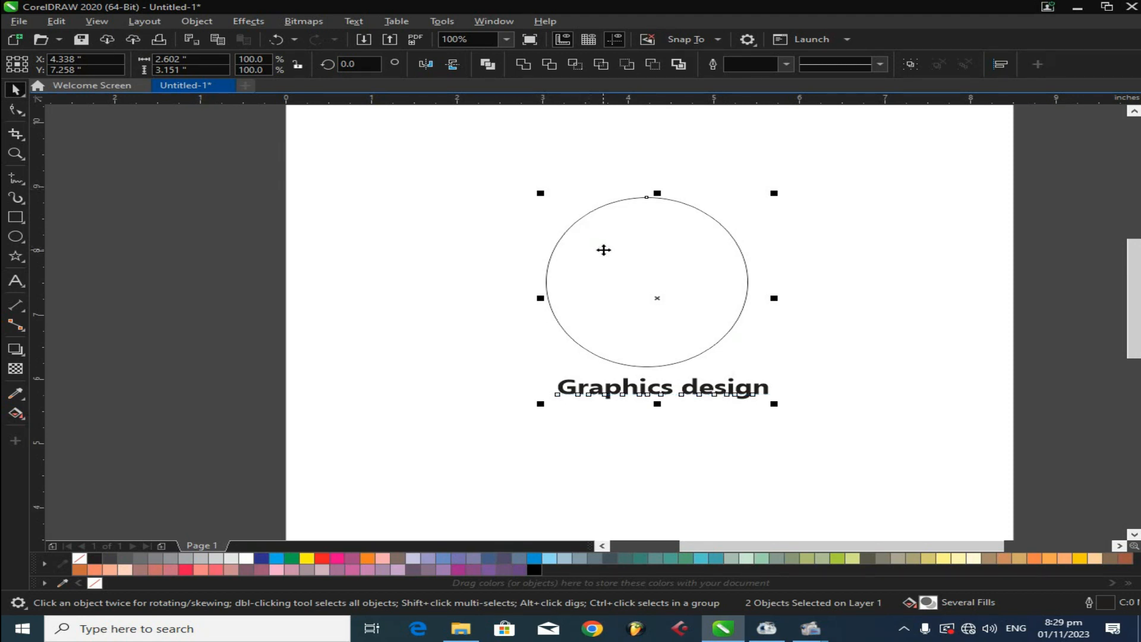
left_click(826, 346)
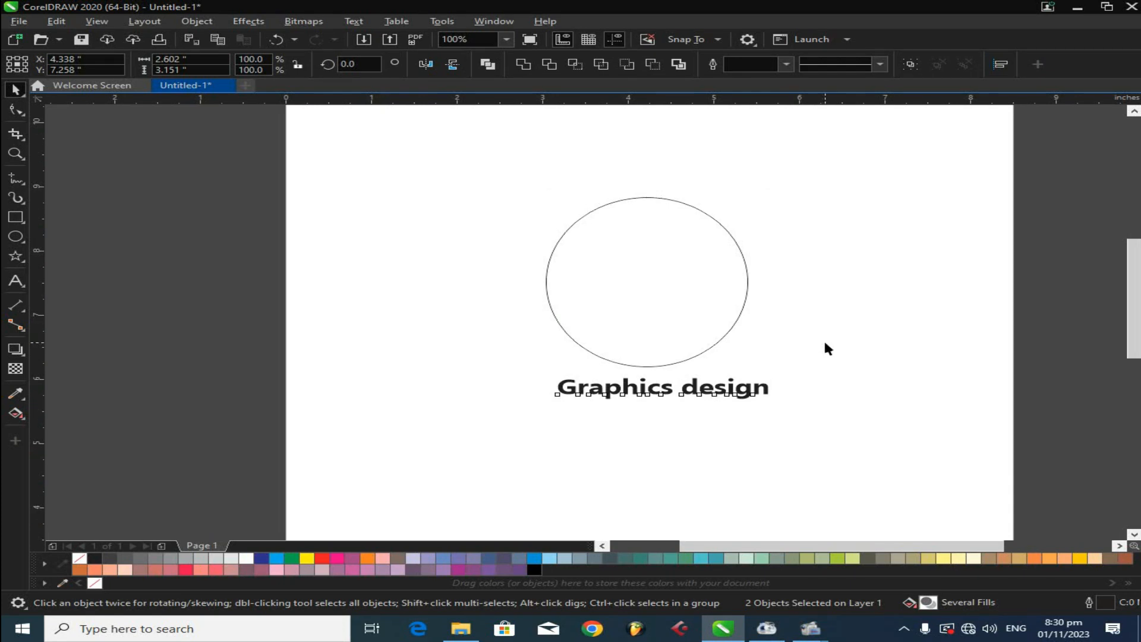
- Fit the 'Graphics design' text to the ellipse's path using Fit Text to Path
left_click(701, 394)
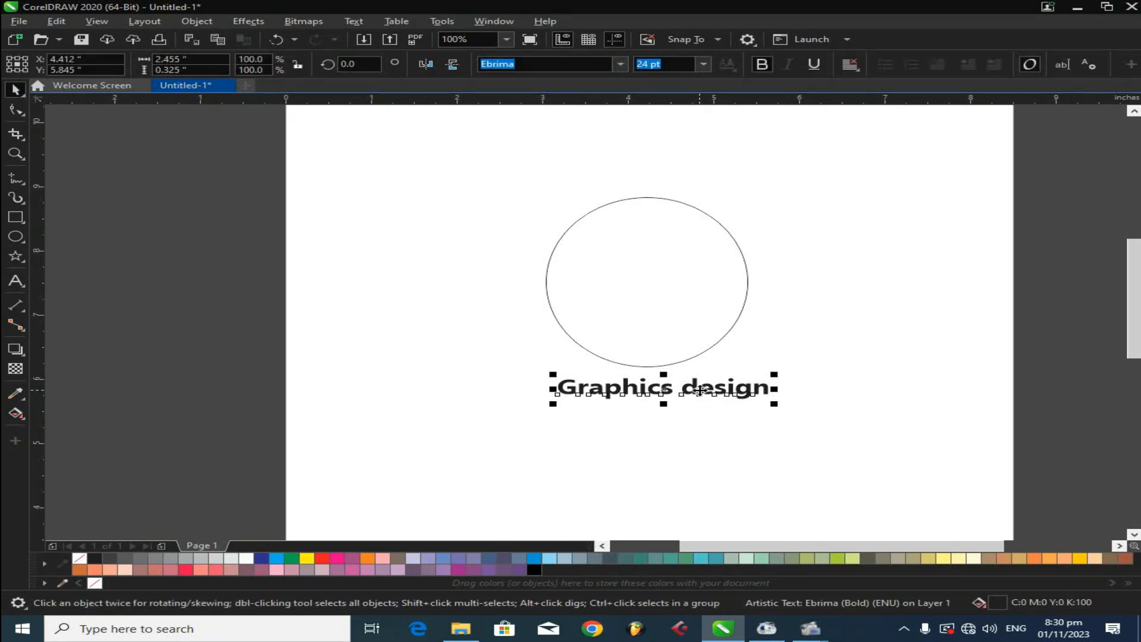
left_click(655, 298, "shift")
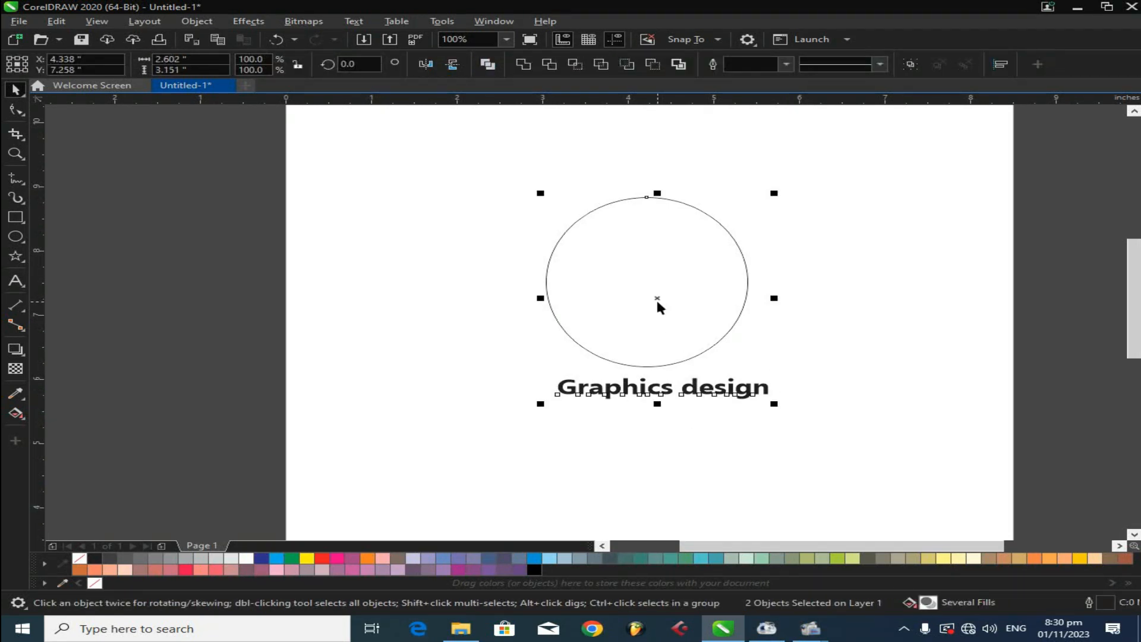
left_click(342, 22)
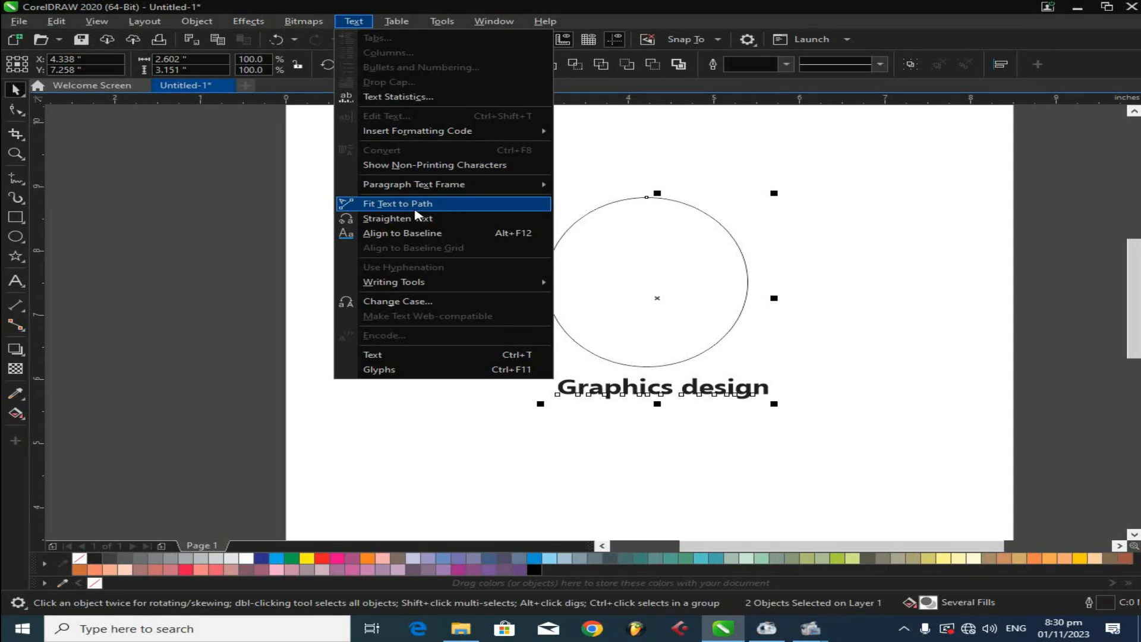
left_click(413, 205)
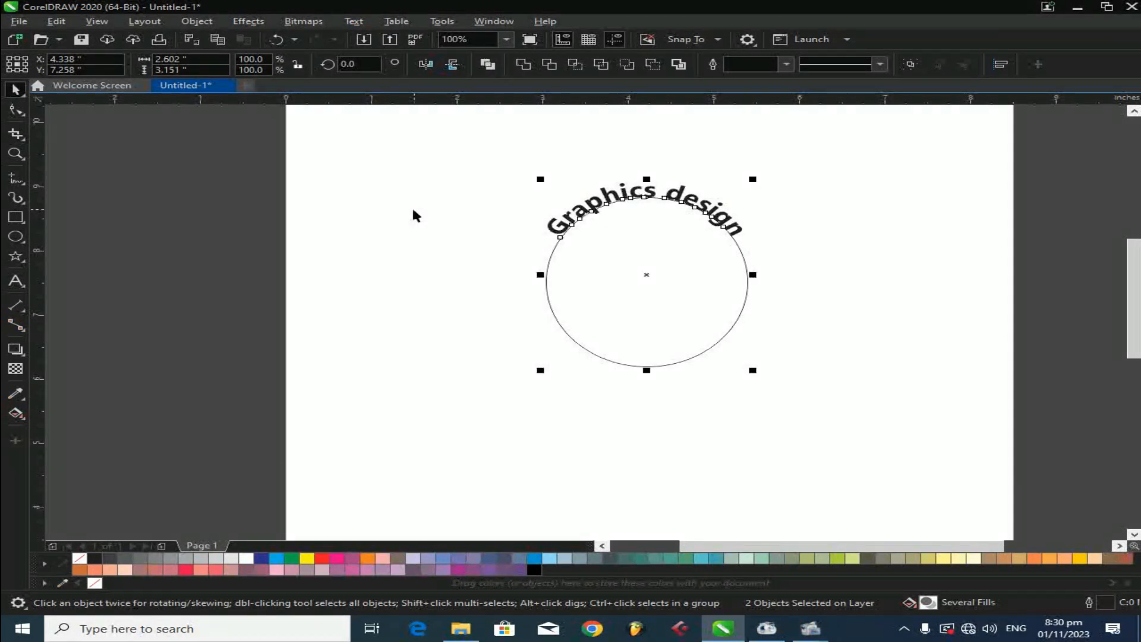
- Drag the path text outward so it sits about 0.157 inch from the ellipse outline
left_click(532, 291)
left_click_drag(624, 254, 530, 253)
scroll(599, 196, "up", 1)
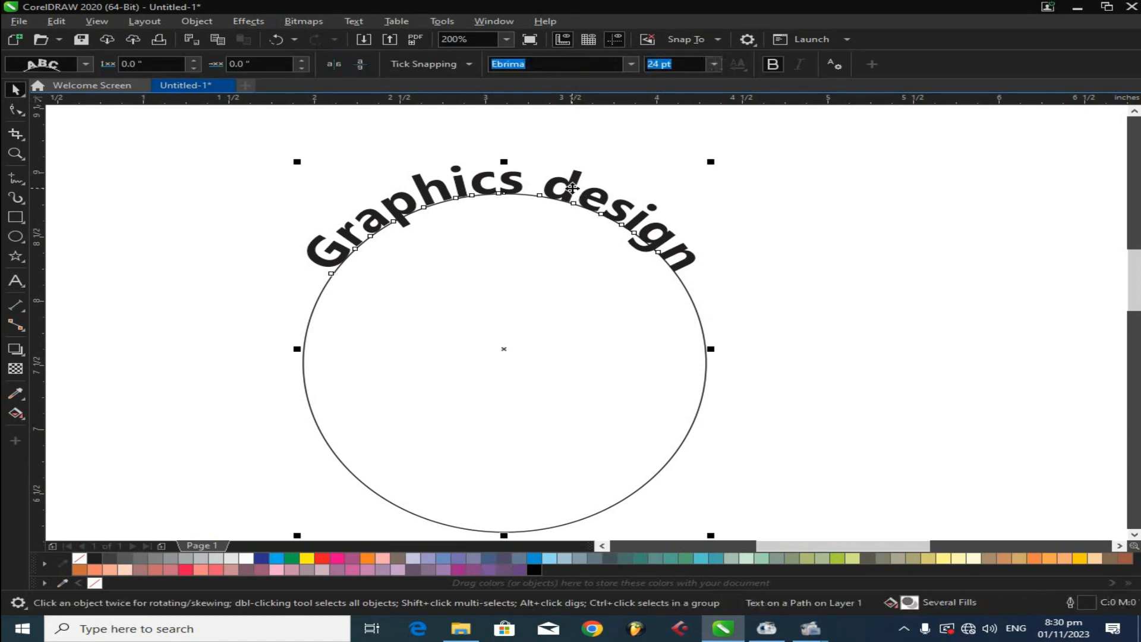
left_click(810, 240)
left_click_drag(691, 260, 709, 283)
left_click(534, 222)
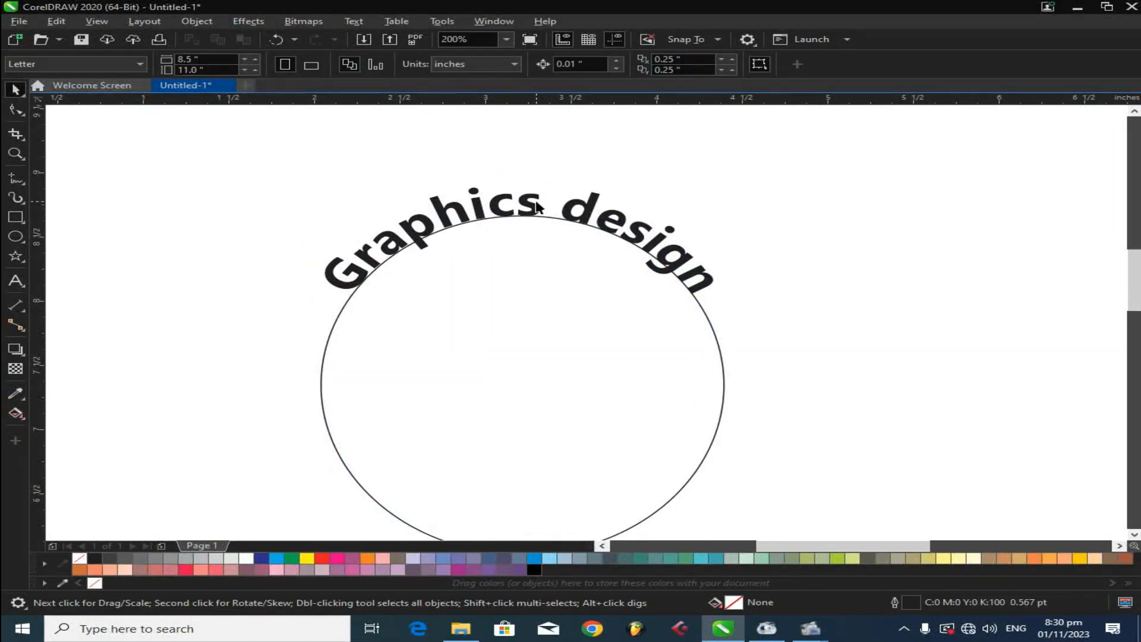
left_click(535, 209)
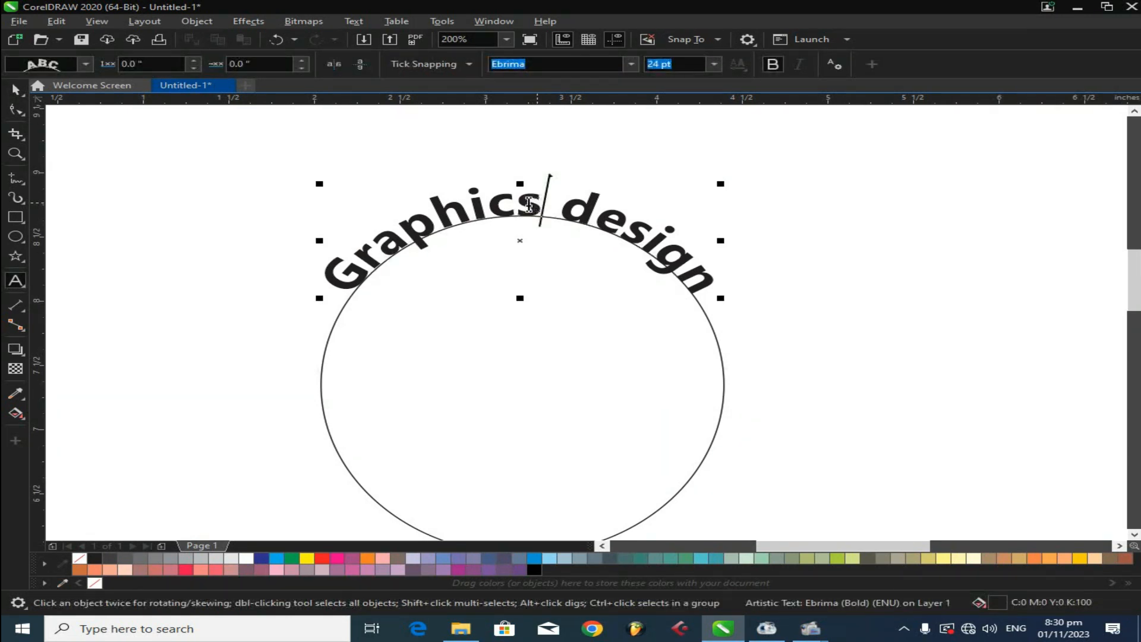
left_click(15, 91)
left_click_drag(346, 295, 337, 269)
left_click(868, 252)
left_click(688, 232)
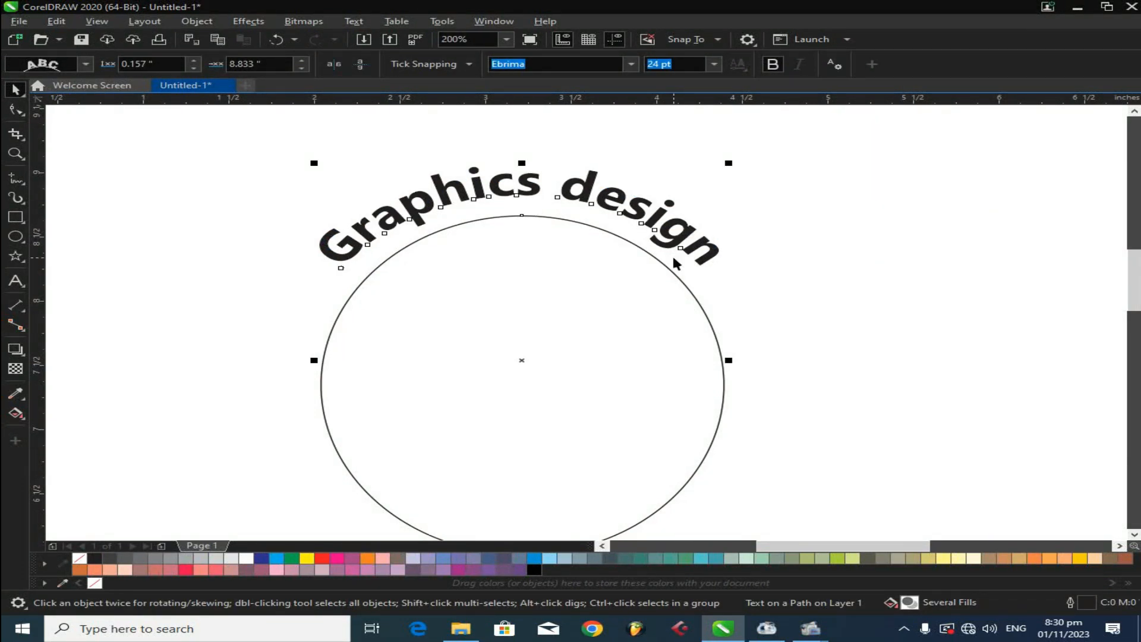
scroll(603, 232, "down", 2)
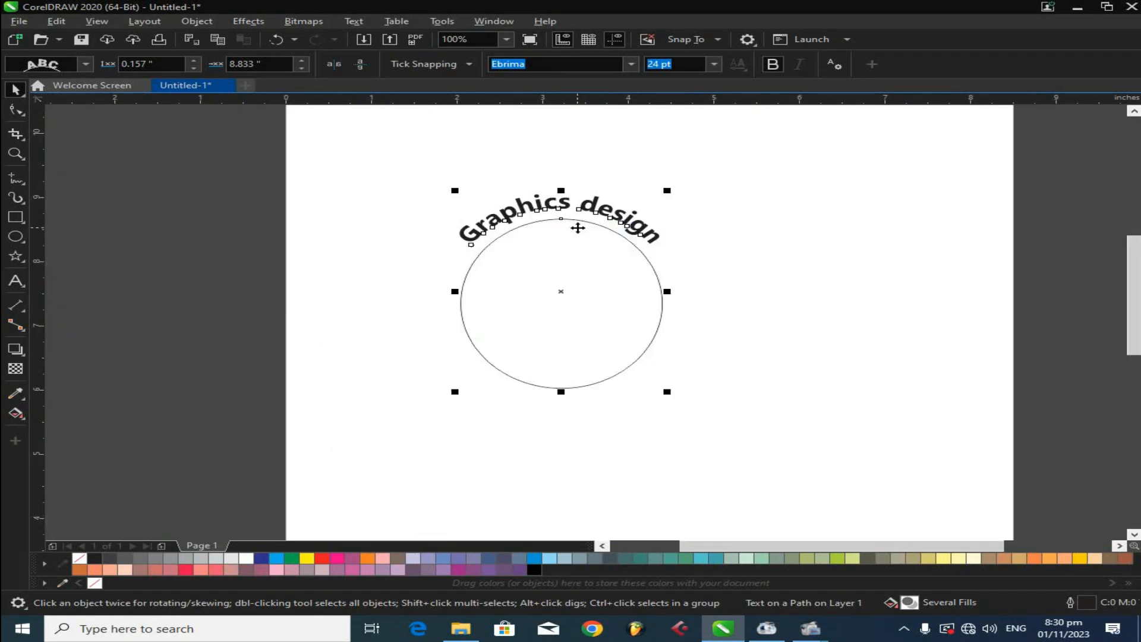
- Move the ellipse together with its path text slightly up and left on the page
left_click(636, 301)
left_click_drag(607, 262, 569, 260)
left_click(728, 313)
left_click(616, 285)
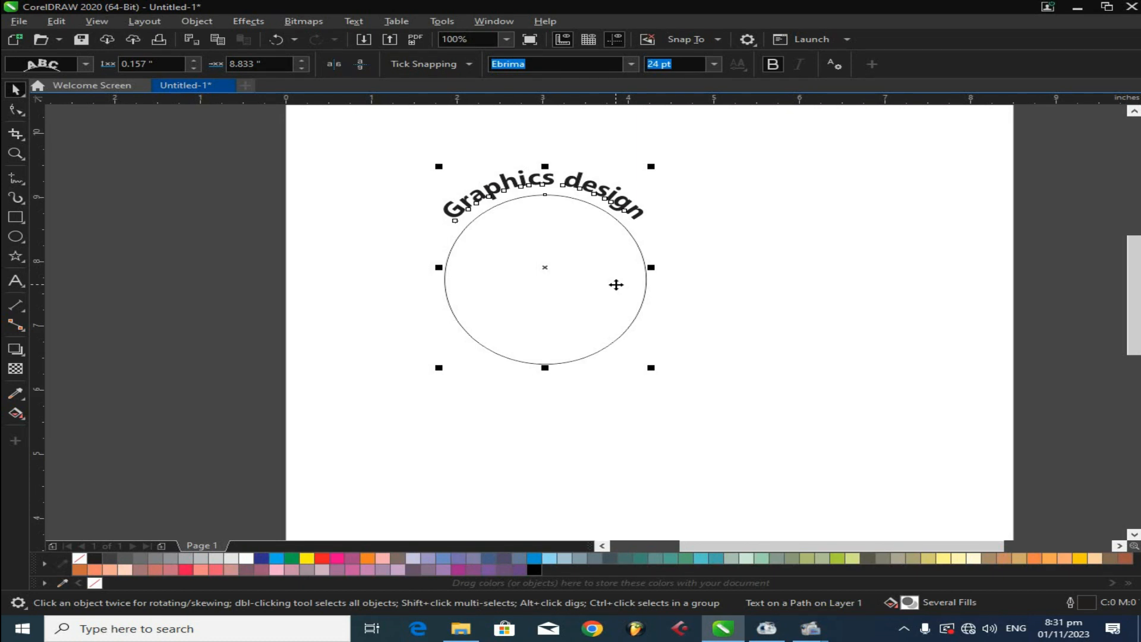
right_click(550, 247)
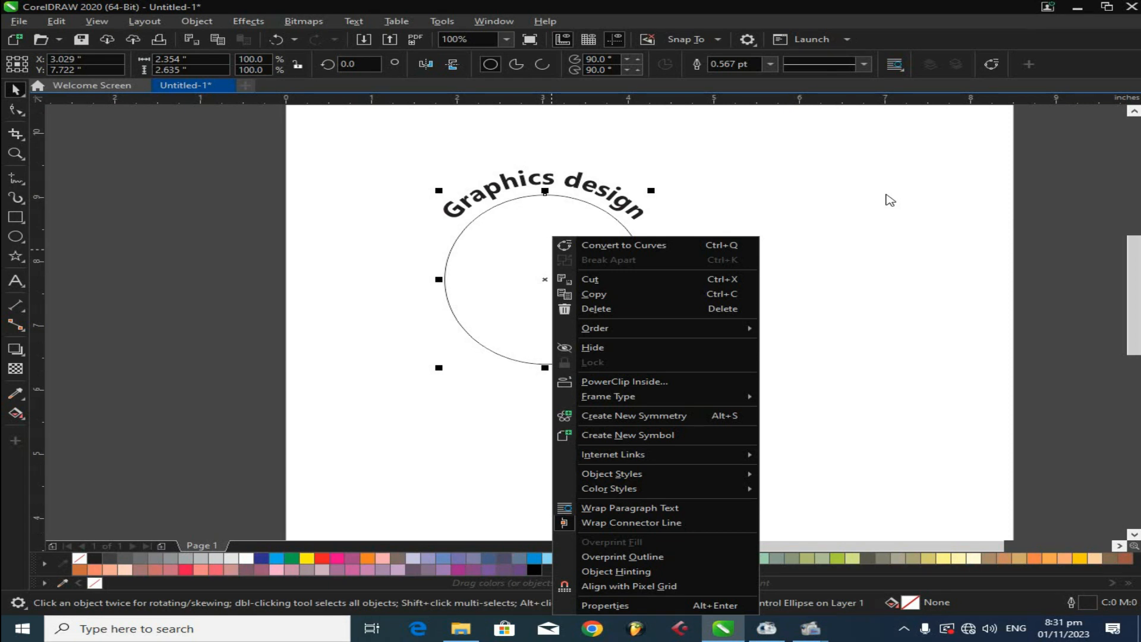
left_click(880, 198)
left_click(712, 162)
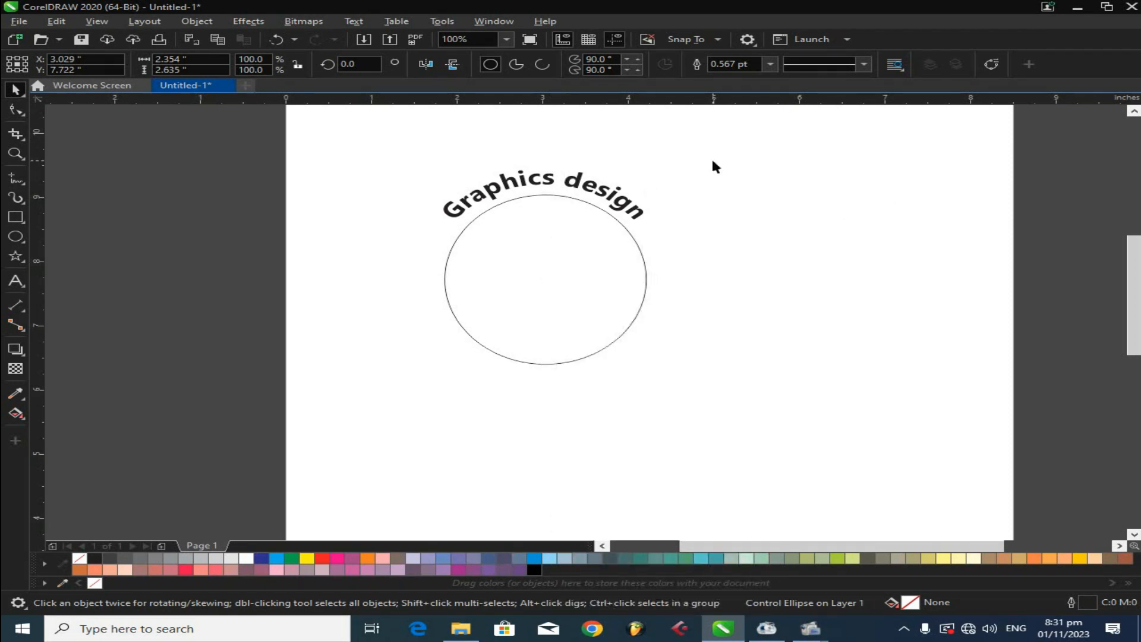
left_click(579, 180)
right_click(580, 181)
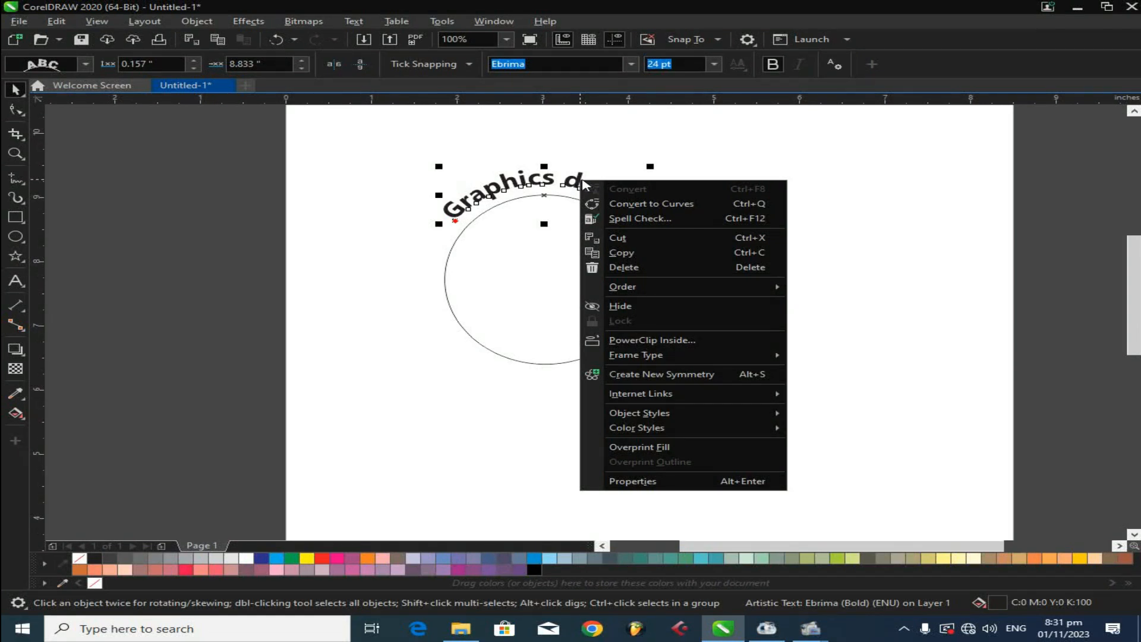
left_click(861, 148)
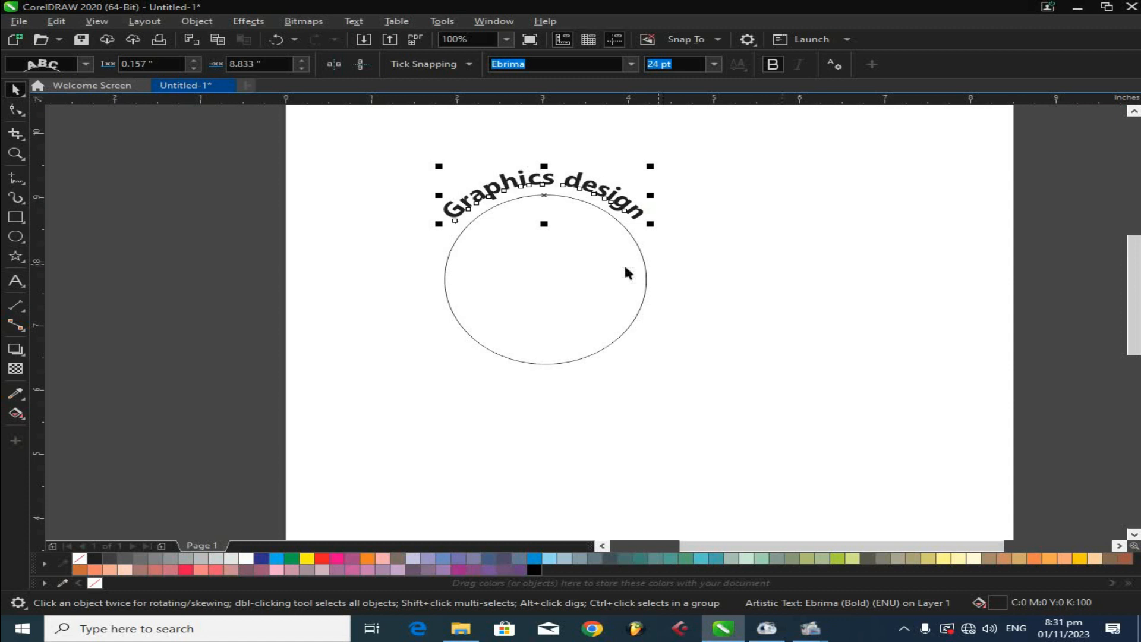
- Break the curved text apart from the ellipse with Break Apart
left_click(624, 269)
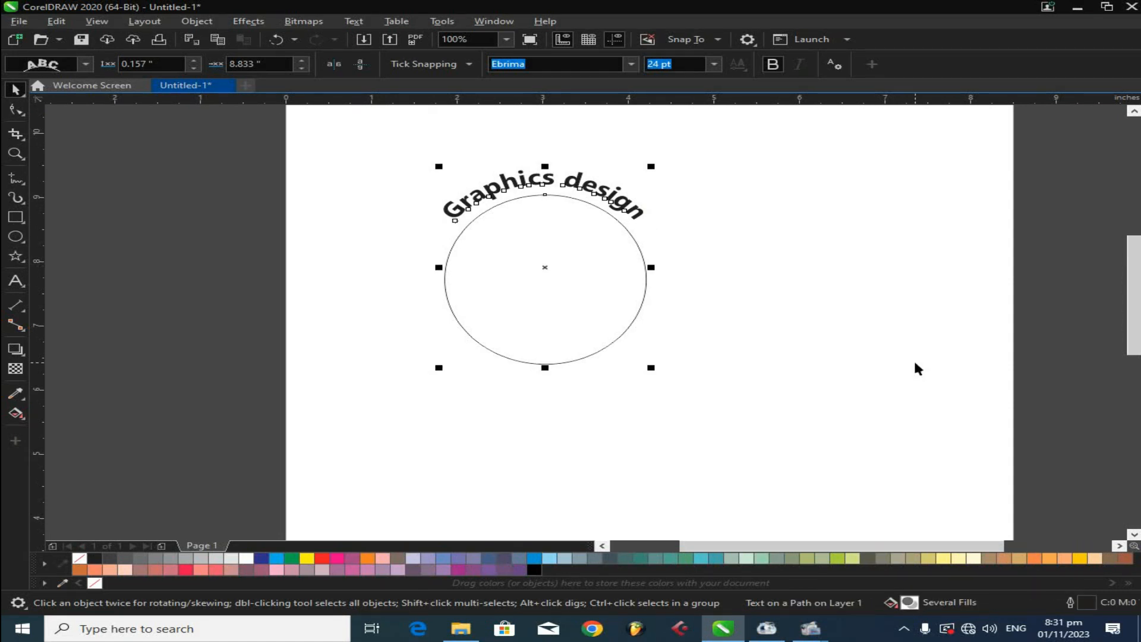
key("ctrl+k")
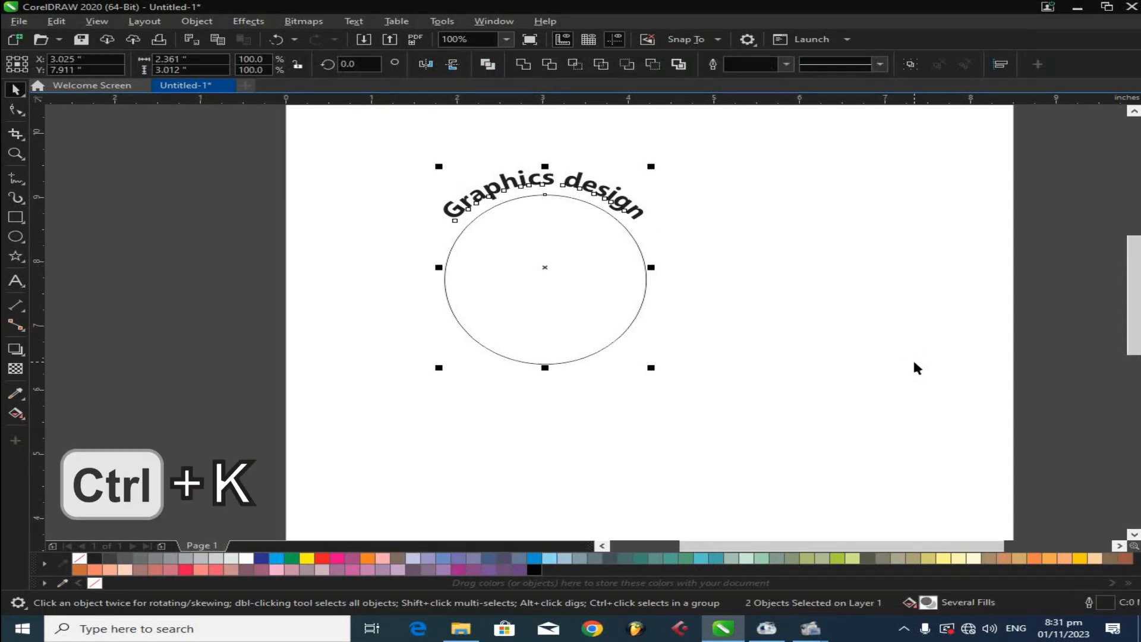
left_click(920, 358)
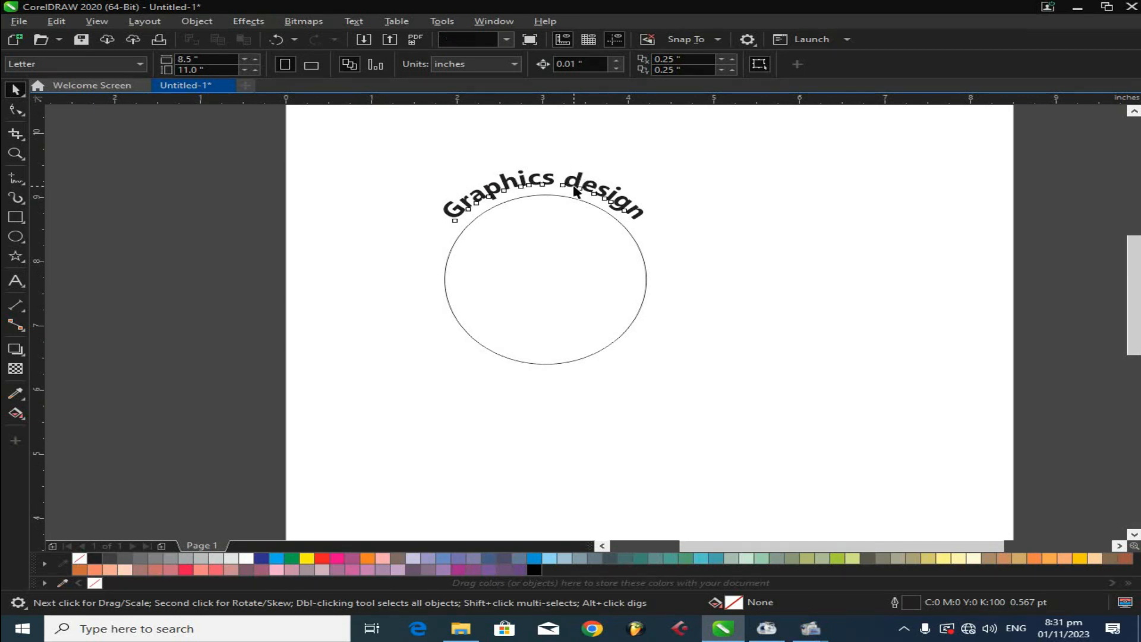
- Move the curved text away from the ellipse and fill it red
left_click(584, 183)
left_click_drag(620, 175, 748, 167)
left_click_drag(600, 285, 720, 337)
left_click(711, 176)
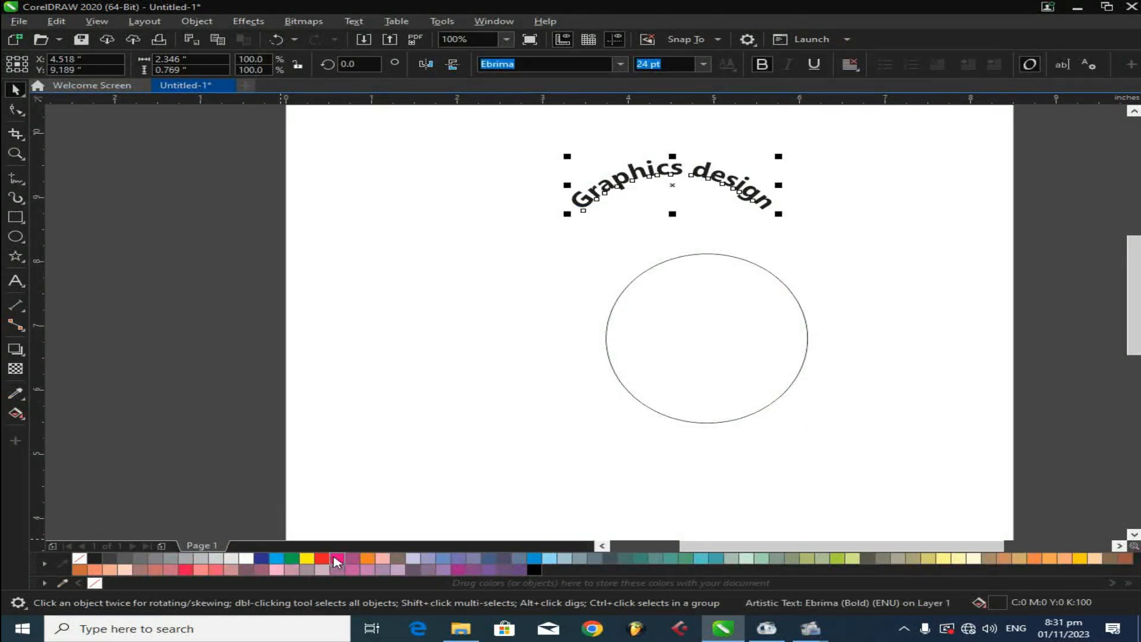
left_click(322, 558)
left_click_drag(709, 181, 743, 237)
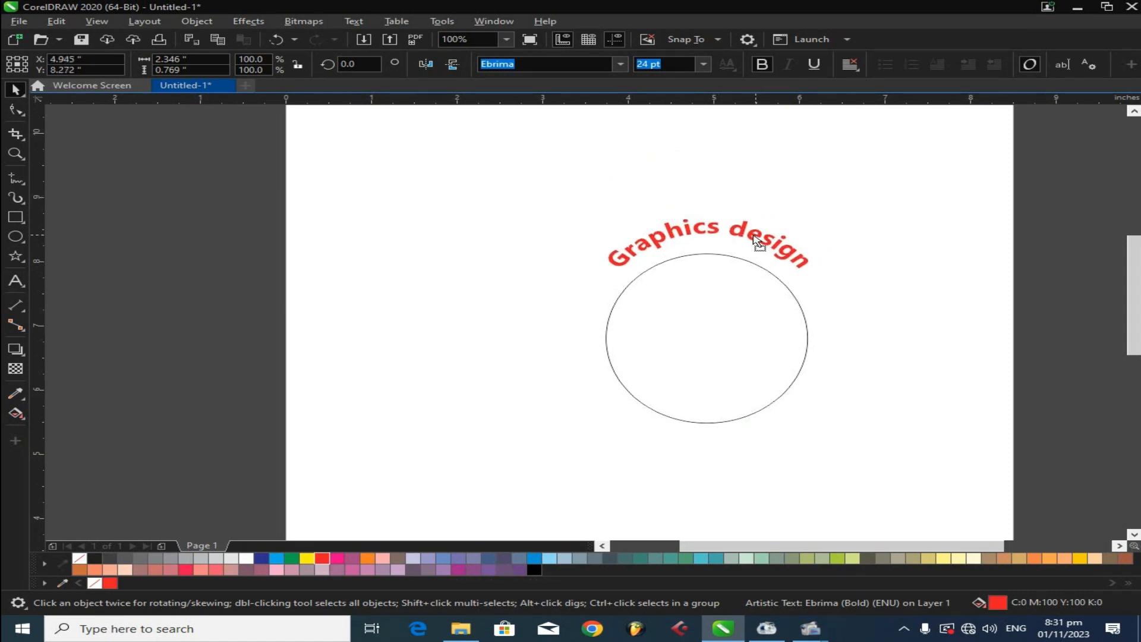
- Move the ellipse to the left, leaving the red curved text on its own
left_click(750, 329)
left_click_drag(750, 328, 509, 232)
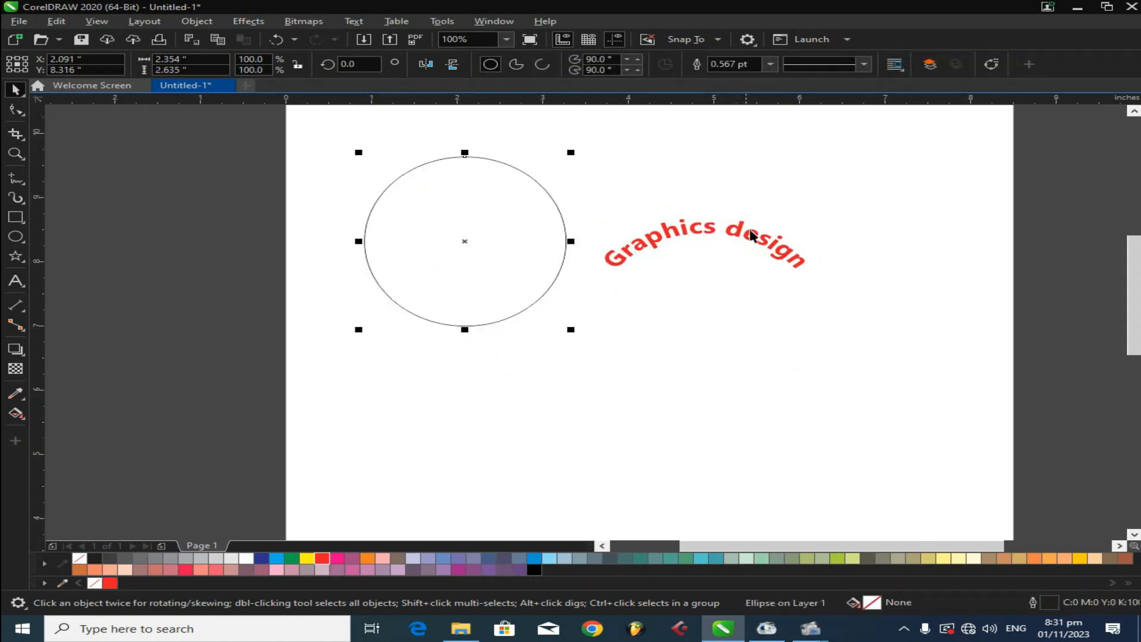
left_click_drag(751, 235, 764, 243)
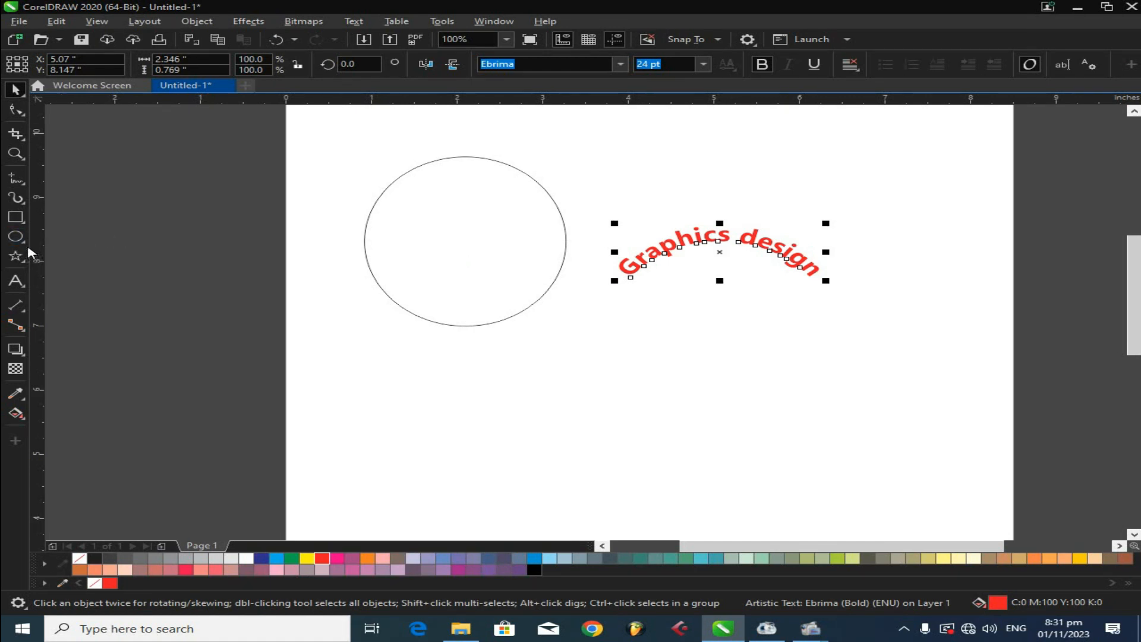
- Draw a wavy banner common shape about 3.3 by 1.5 inches below the red curved text
left_click(15, 256)
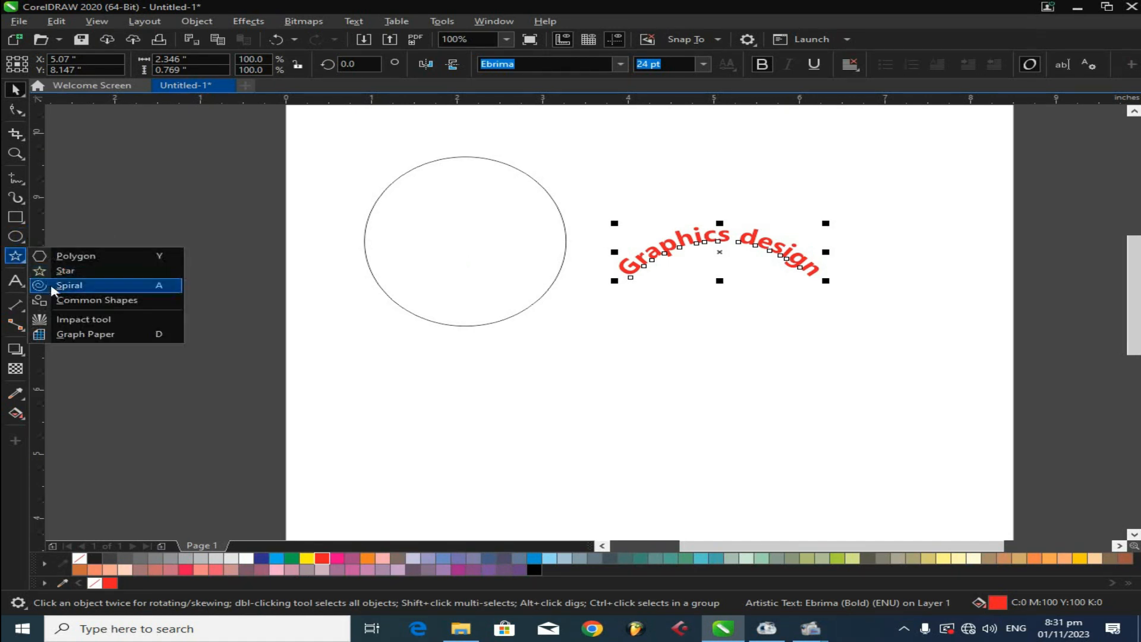
left_click(85, 301)
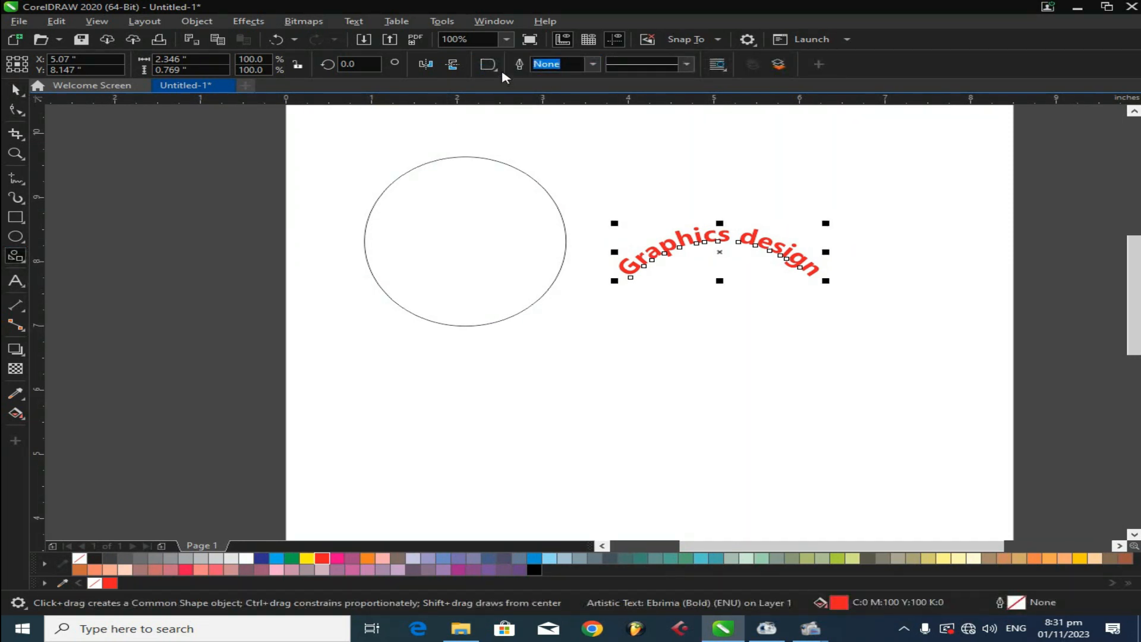
left_click(492, 67)
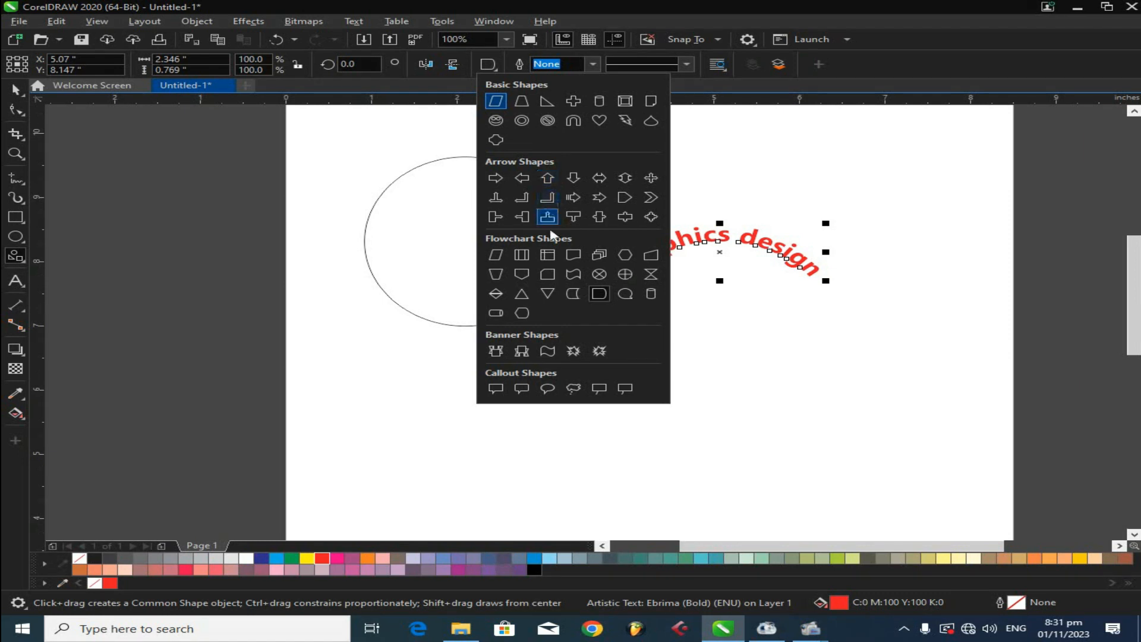
left_click(550, 352)
left_click_drag(665, 352, 962, 456)
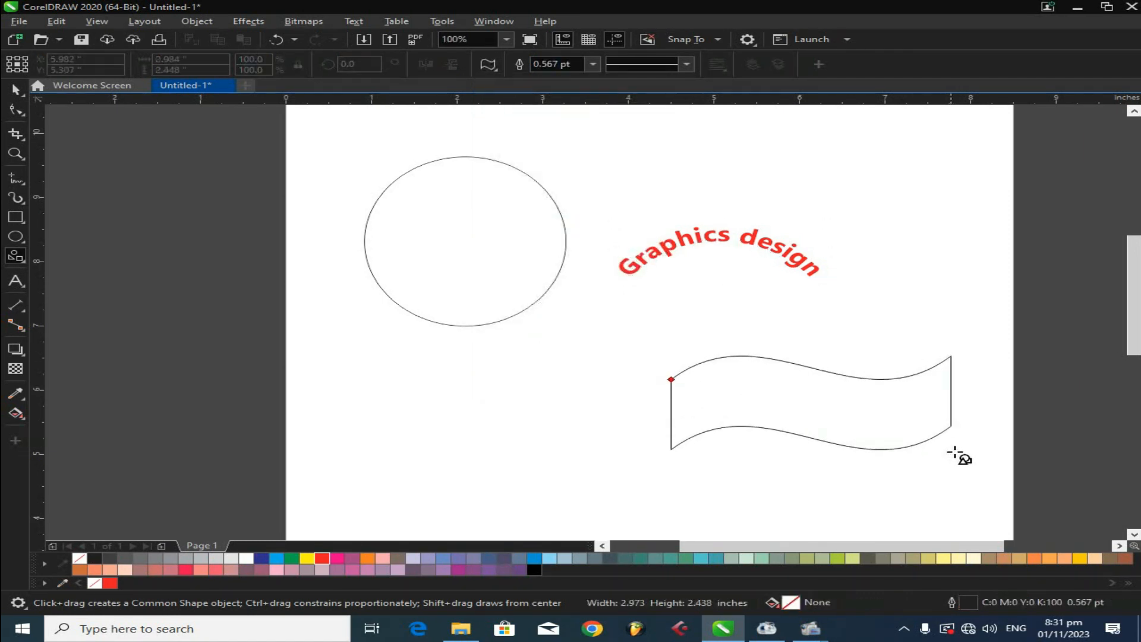
- Move the banner shape to the left
left_click(16, 89)
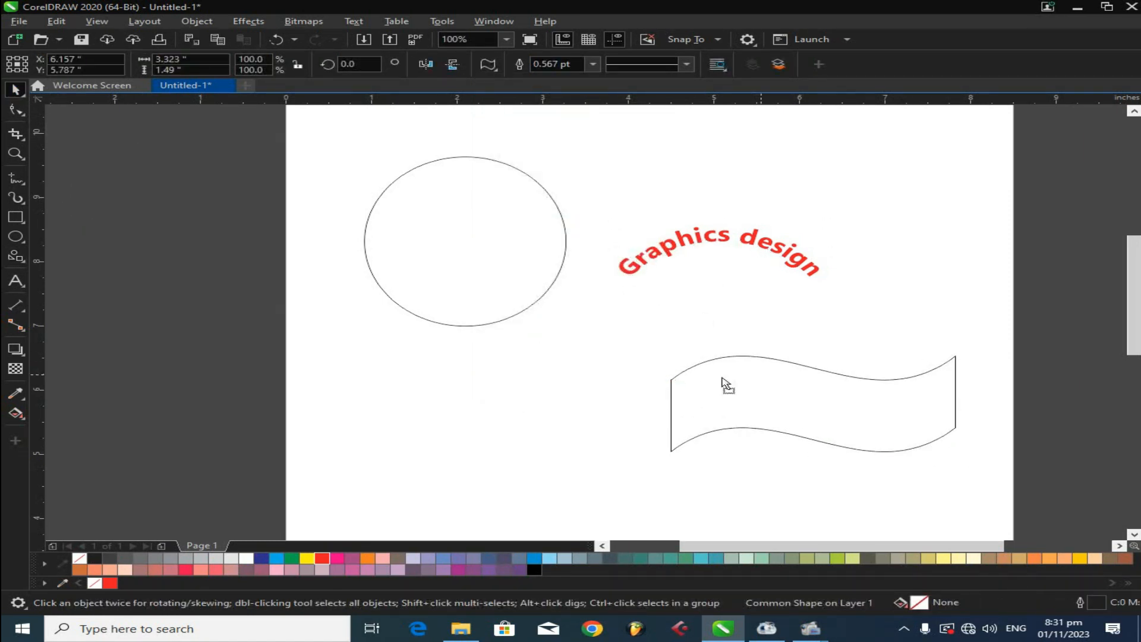
left_click_drag(761, 373, 626, 365)
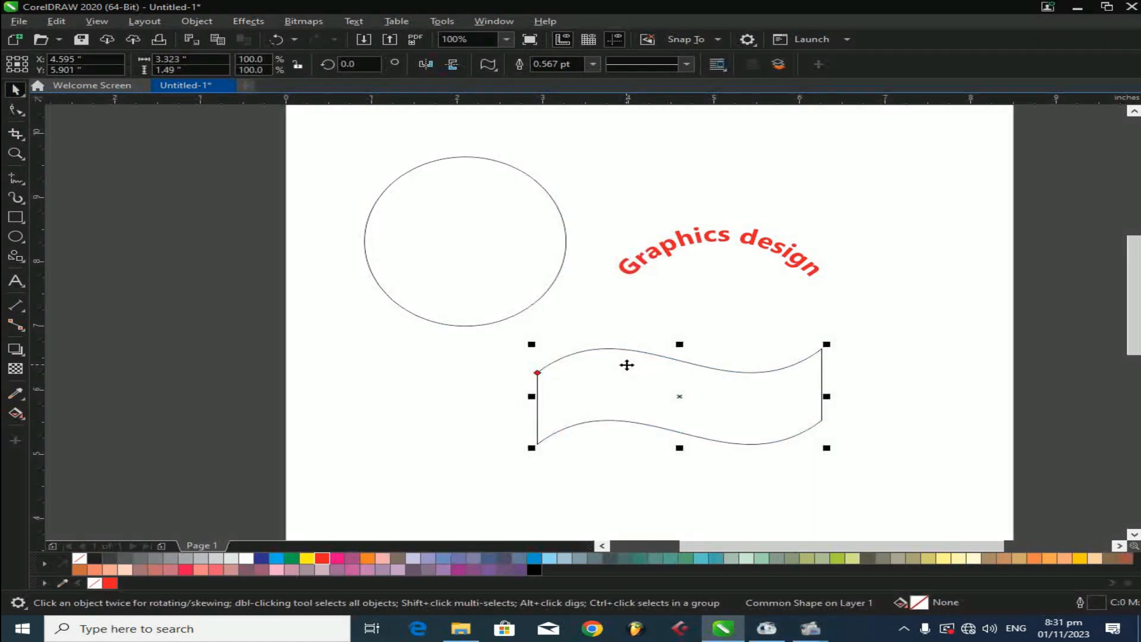
- Add the artistic text "boost magnet 1" just below the banner
left_click(16, 281)
left_click(583, 458)
type("b")
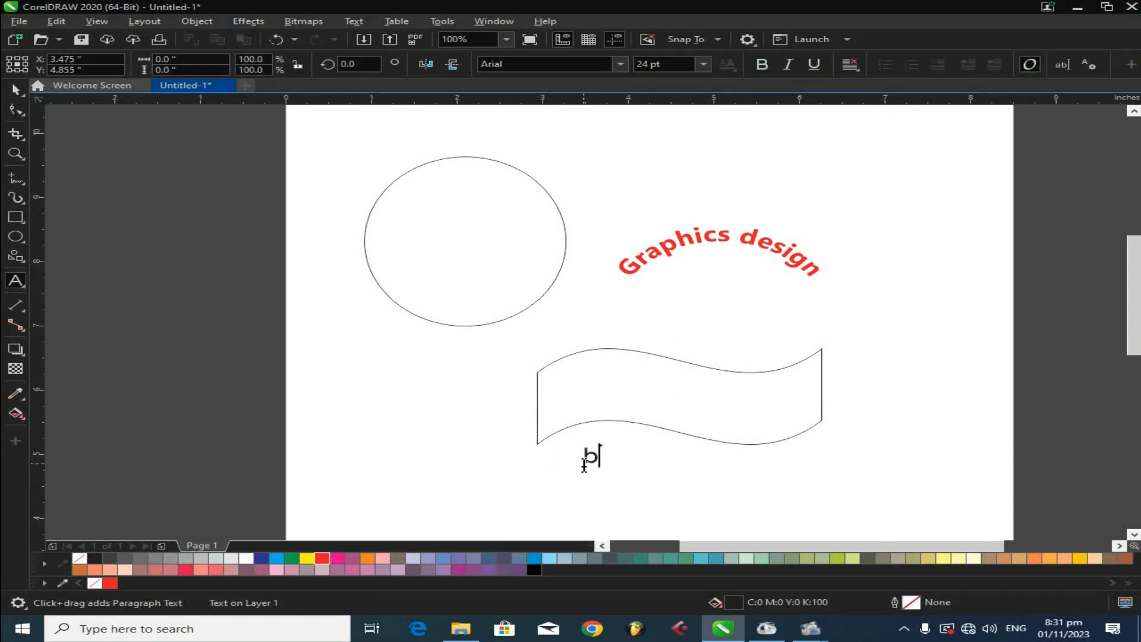
type("oost magn")
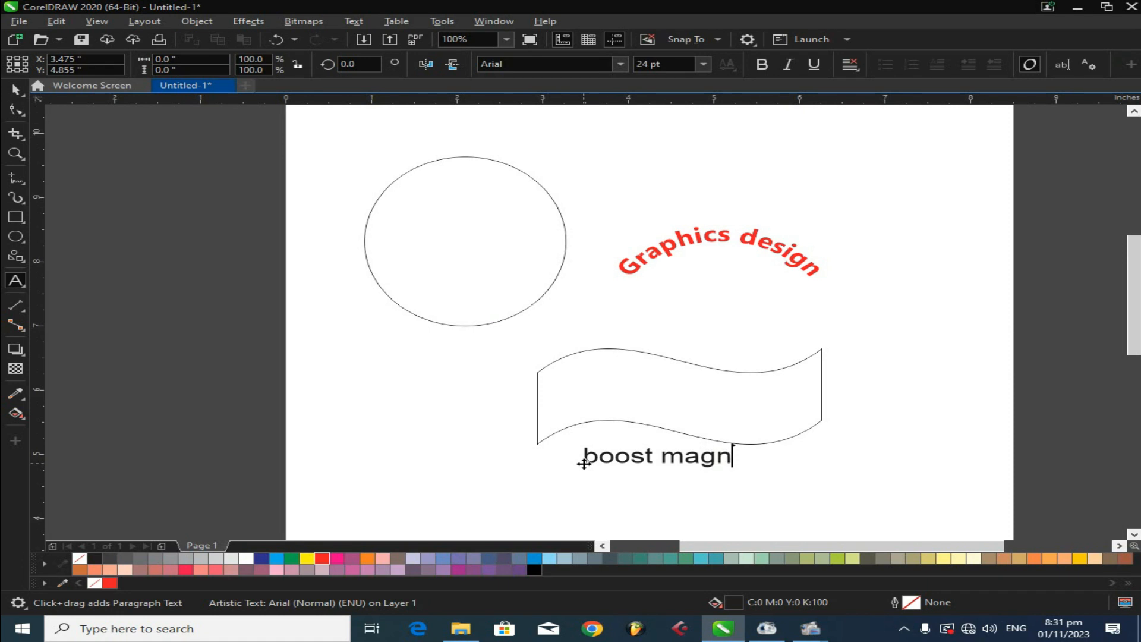
type("et 1")
key("Escape")
- Make the text bold in the Ebrima font and scale it down to about 14 pt
left_click(15, 90)
left_click(762, 63)
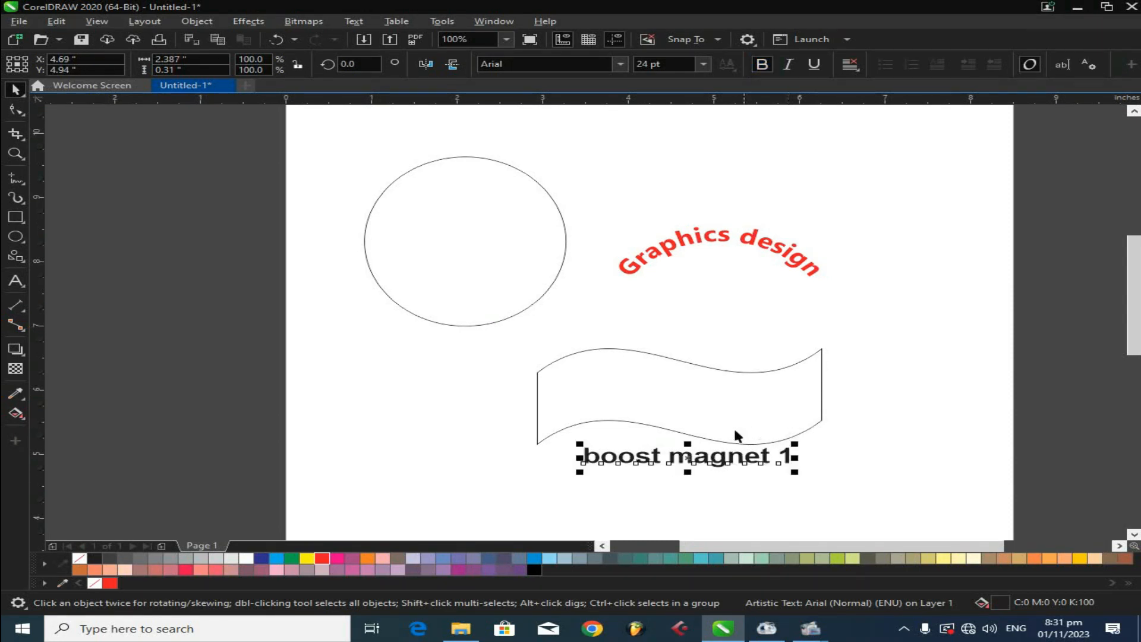
left_click(620, 64)
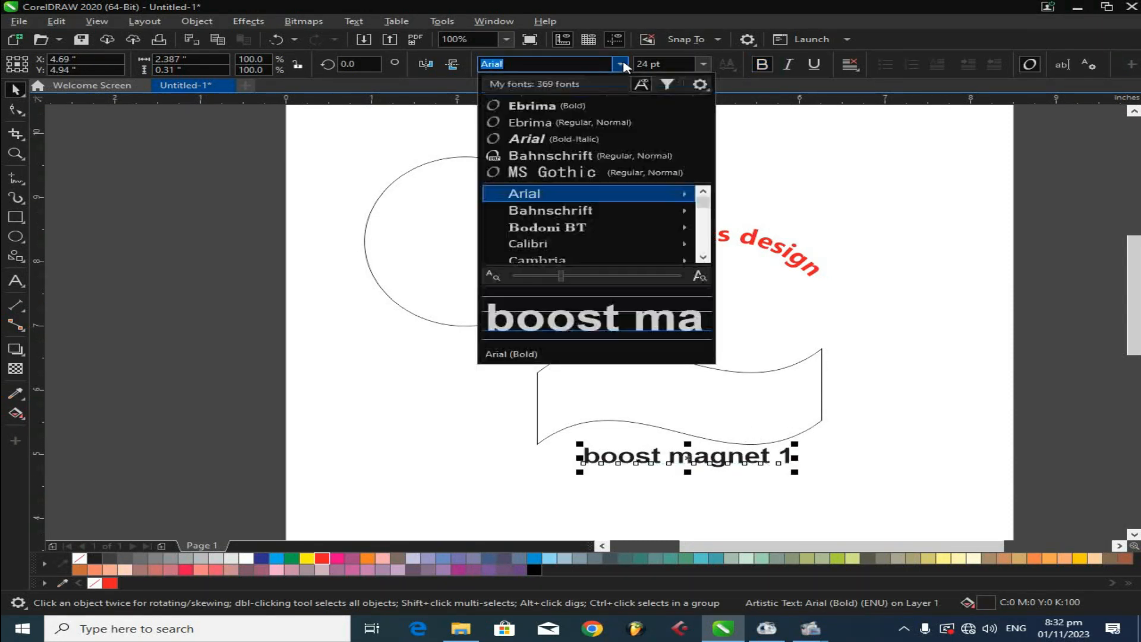
left_click(591, 112)
left_click_drag(794, 471, 713, 466)
- Duplicate the text content so it reads "boost magnet 1 boost magnet 1"
key("F8")
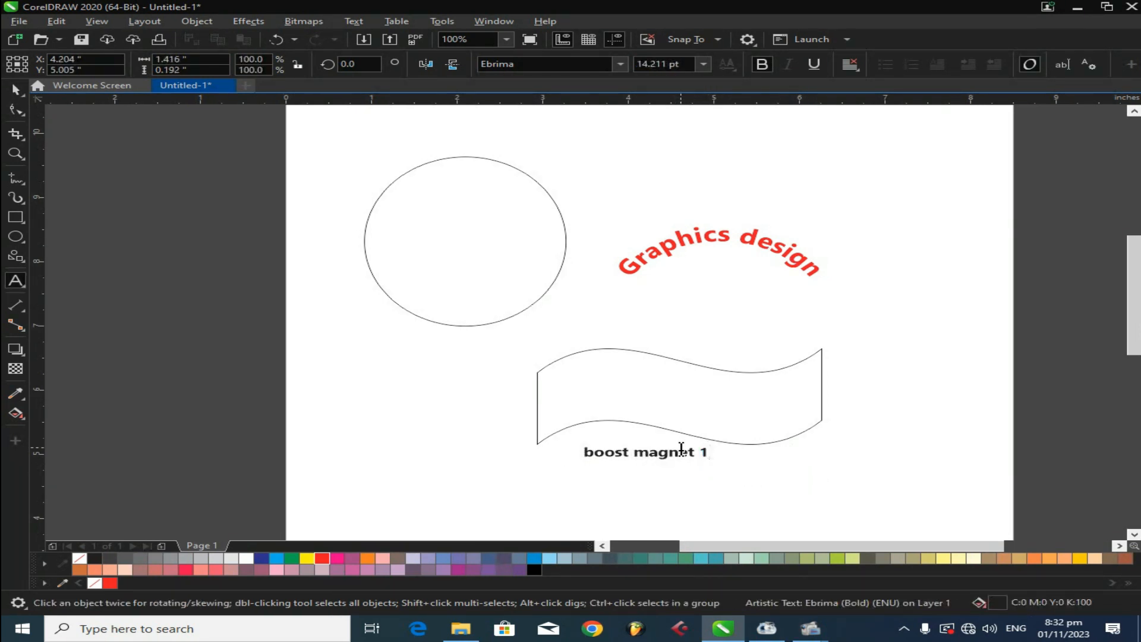
key("ctrl+a")
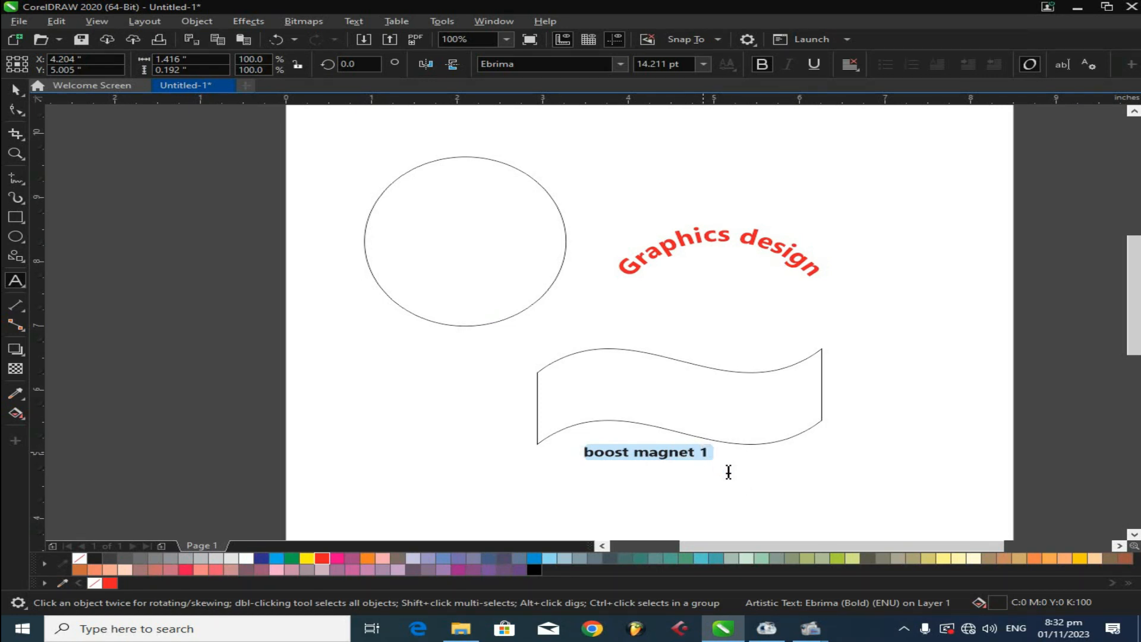
key("ctrl+c")
key("End")
key("ctrl+v")
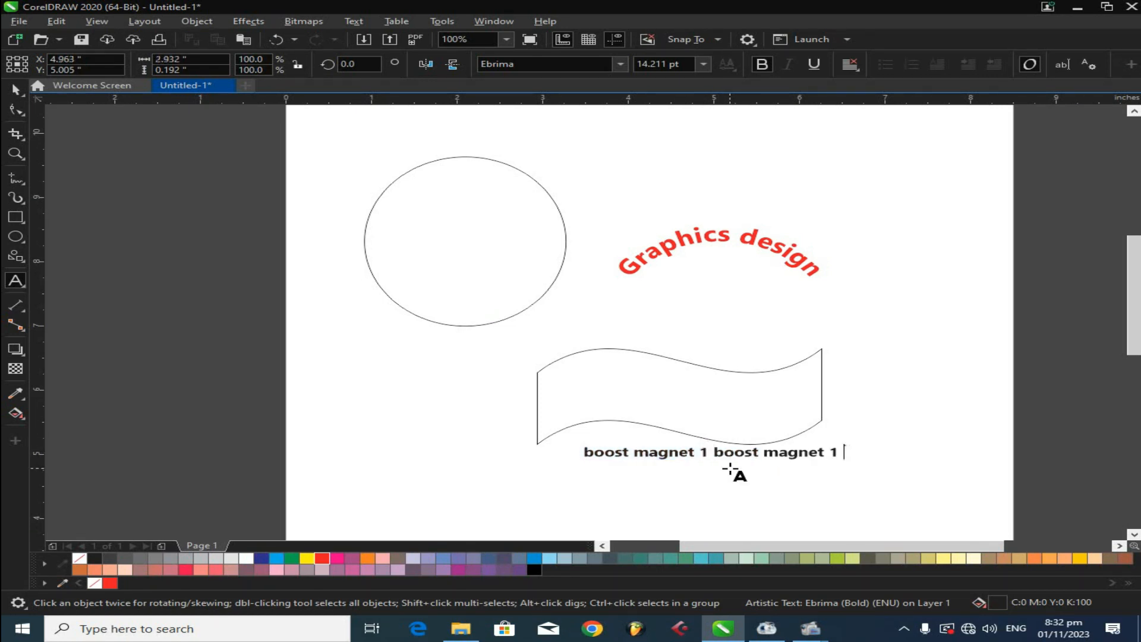
- Select the text together with the banner and fit the text to the banner's outline with Fit Text to Path
left_click(16, 89)
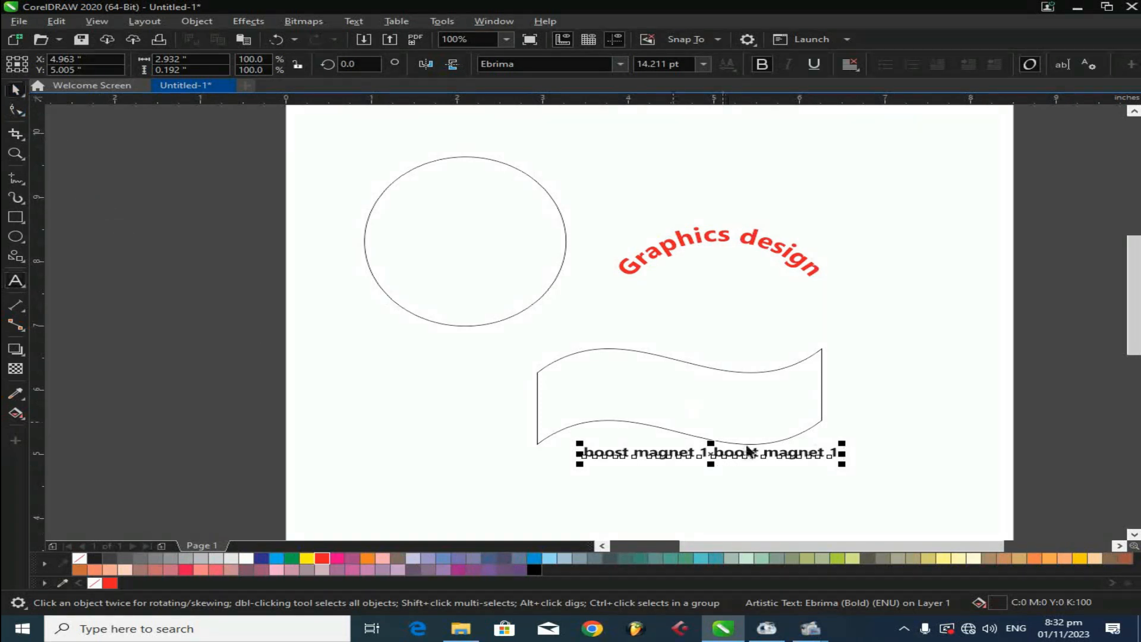
left_click_drag(752, 457, 734, 476)
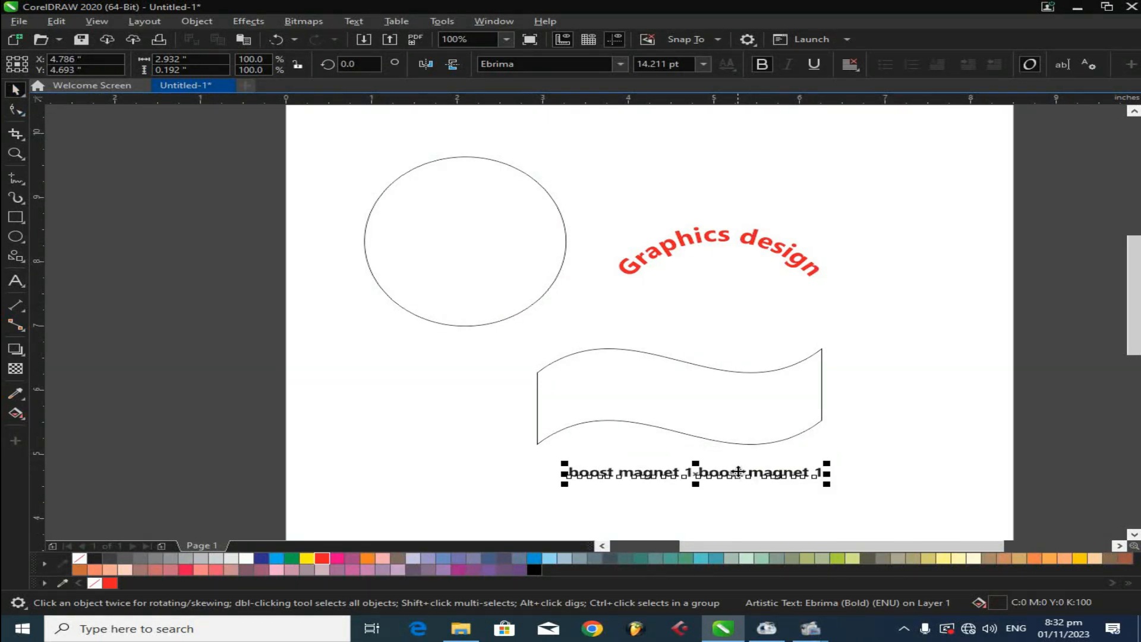
left_click(764, 406, "shift")
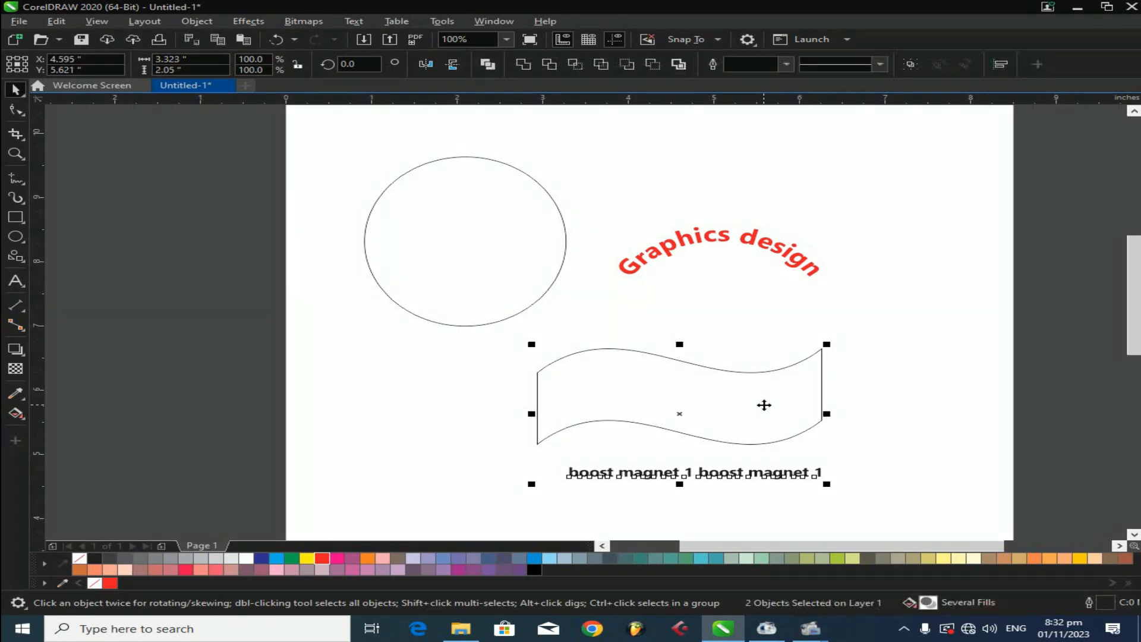
left_click(361, 24)
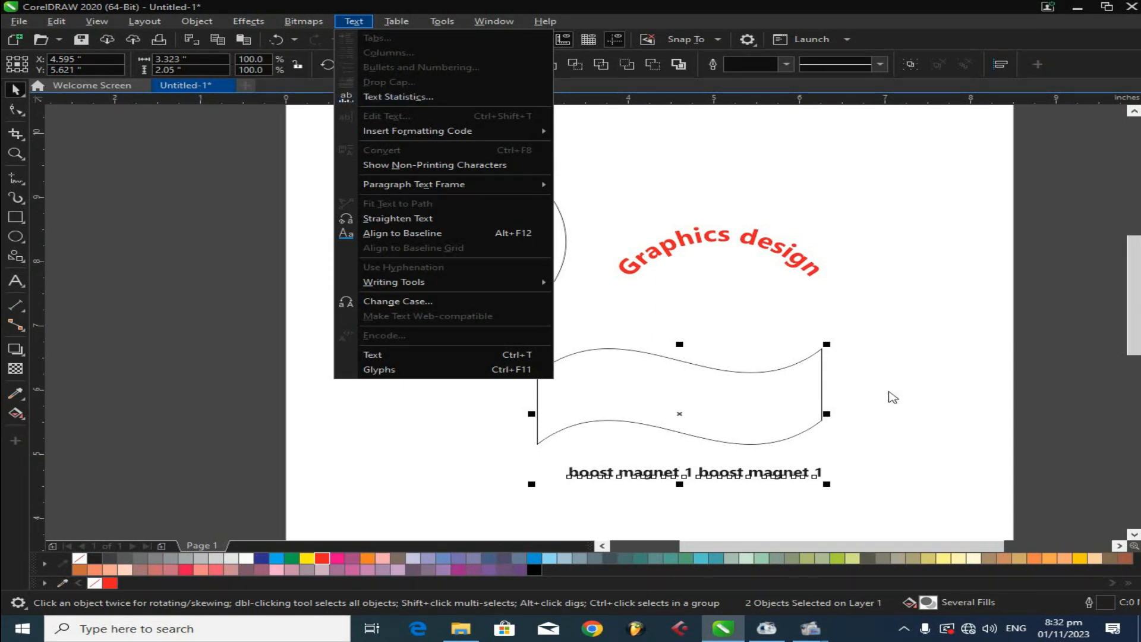
left_click(828, 450)
left_click(785, 475)
left_click_drag(750, 476, 747, 465)
left_click(728, 401, "shift")
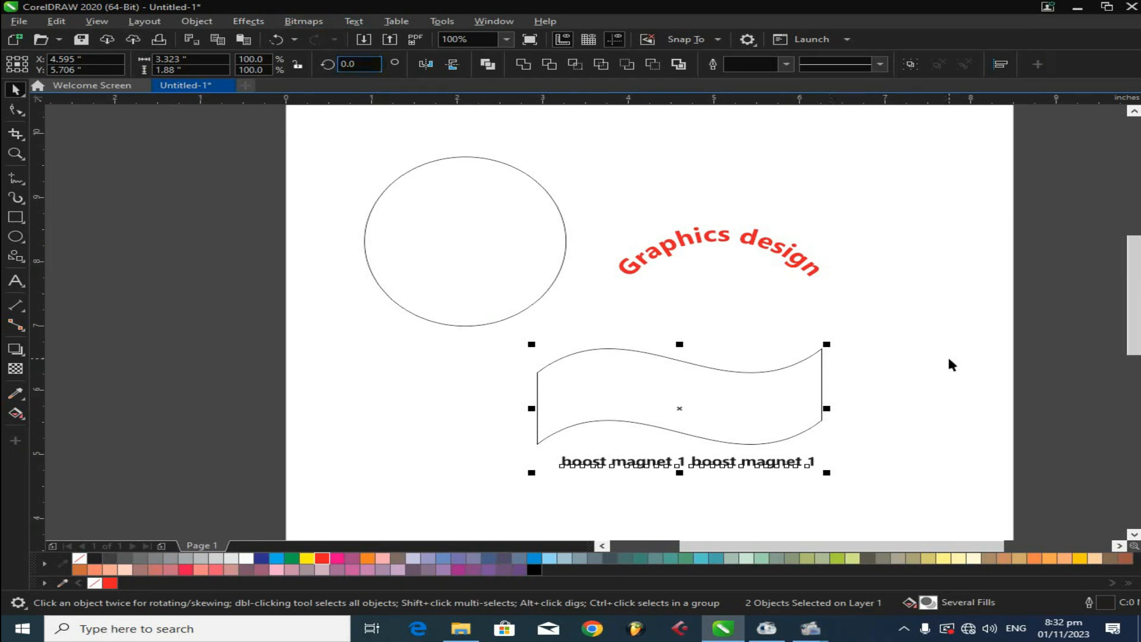
left_click(740, 411)
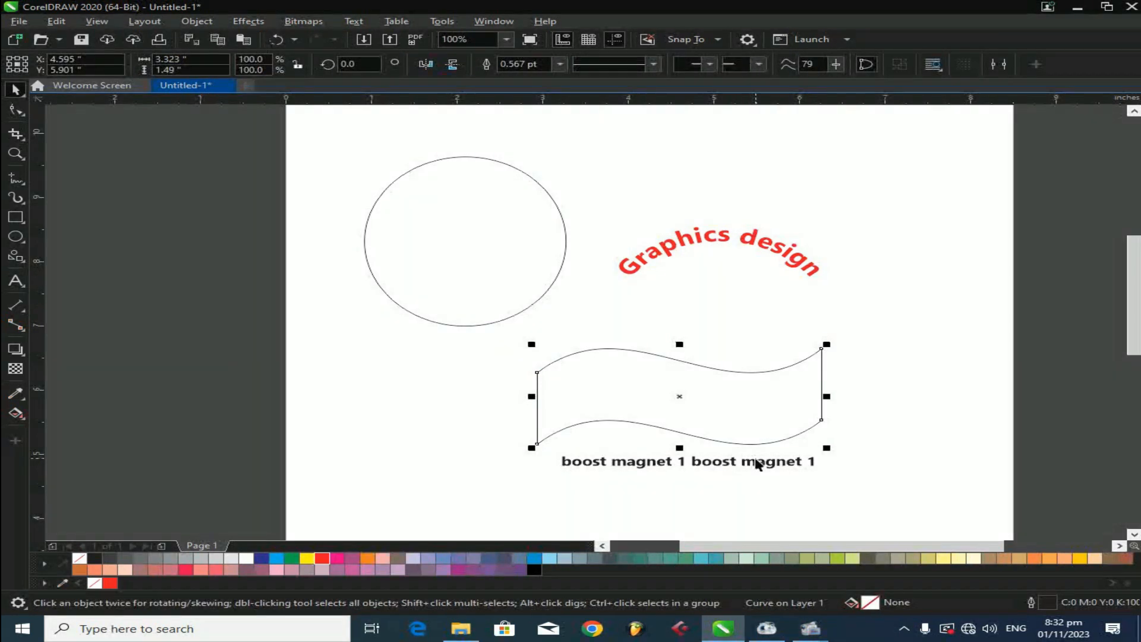
left_click(754, 462, "shift")
left_click(353, 20)
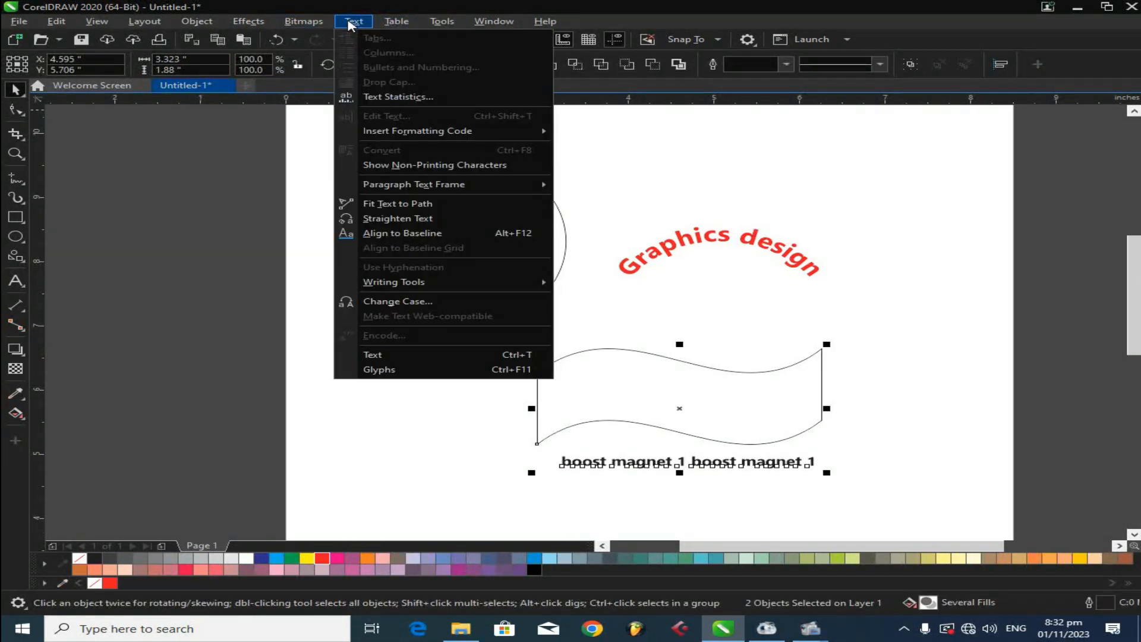
left_click(426, 205)
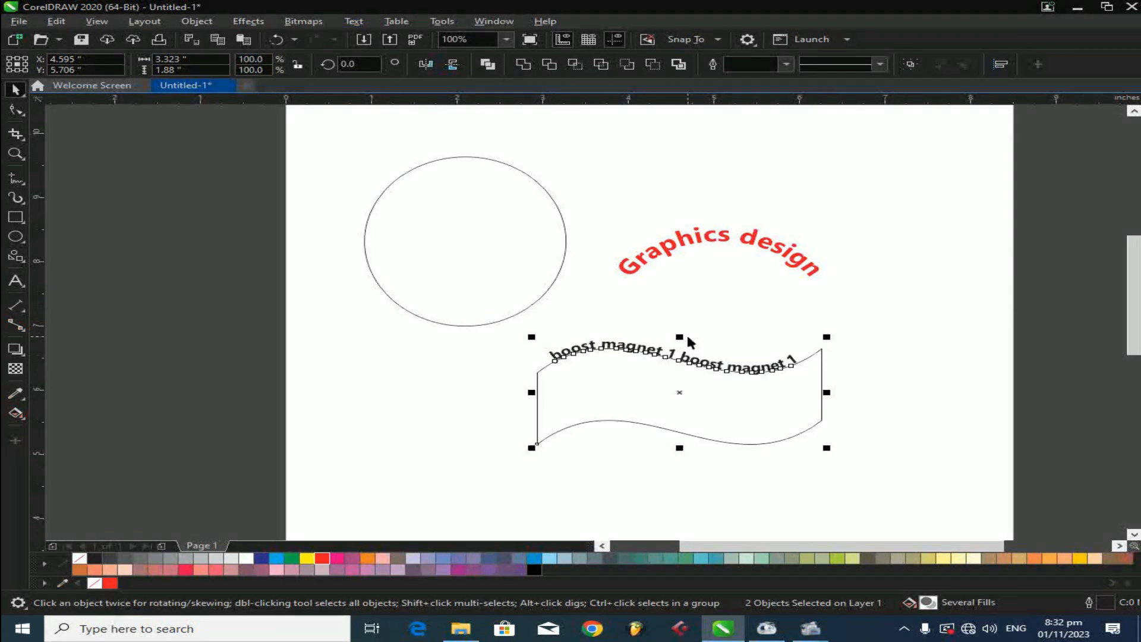
- Slide the path text along the banner's top edge and enlarge it to about 17.7 pt
left_click_drag(790, 358, 890, 345)
left_click(735, 371)
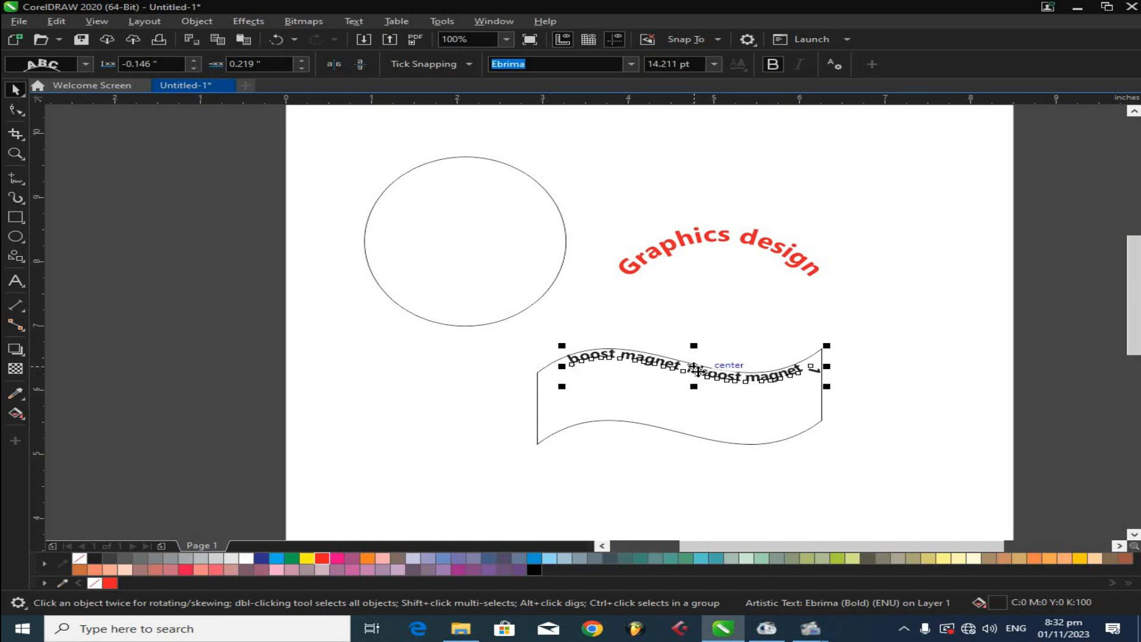
left_click_drag(561, 387, 501, 425)
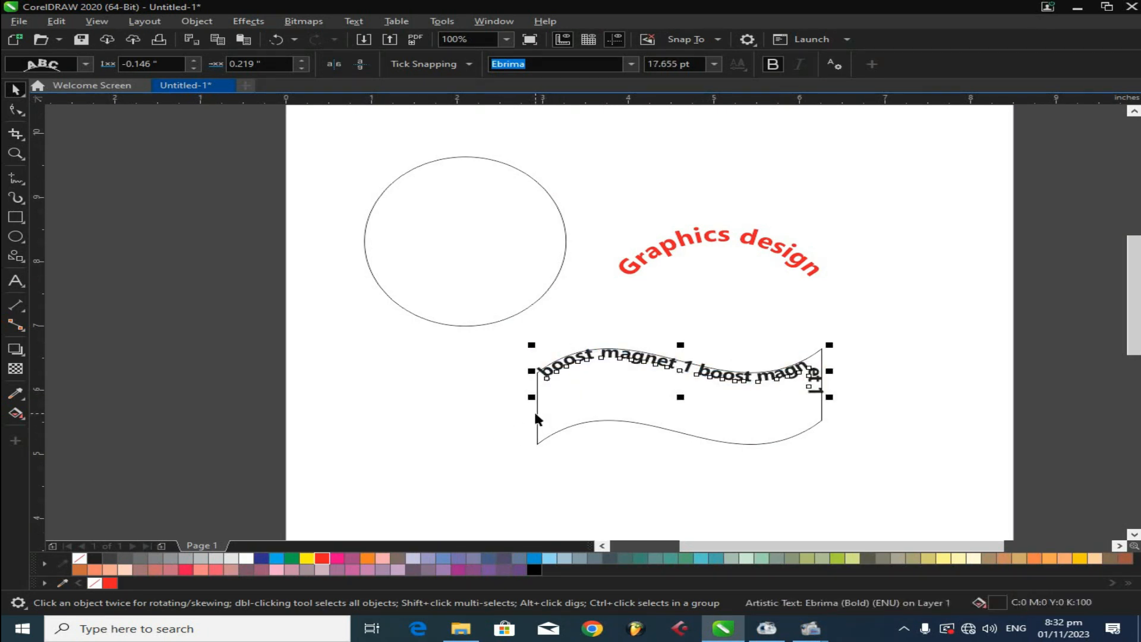
- Select all objects on the page and delete them
left_click(794, 274)
left_click_drag(924, 148, 311, 506)
key("Delete")
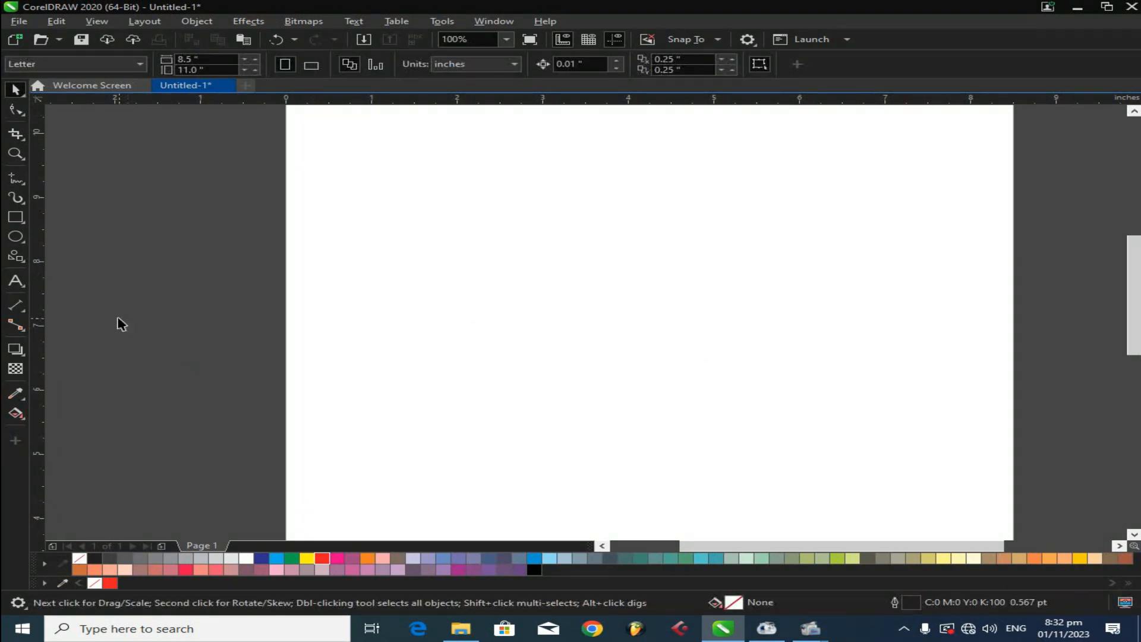
- Add the artistic text "Boost magnet.1" on the empty page
left_click(16, 281)
left_click(462, 250)
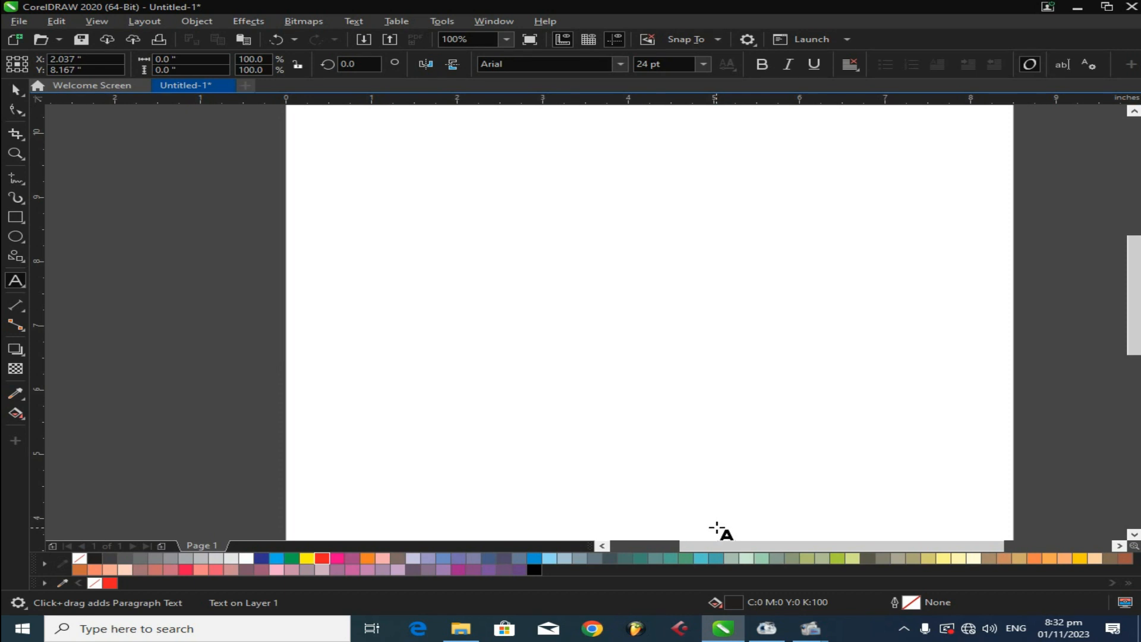
type("B")
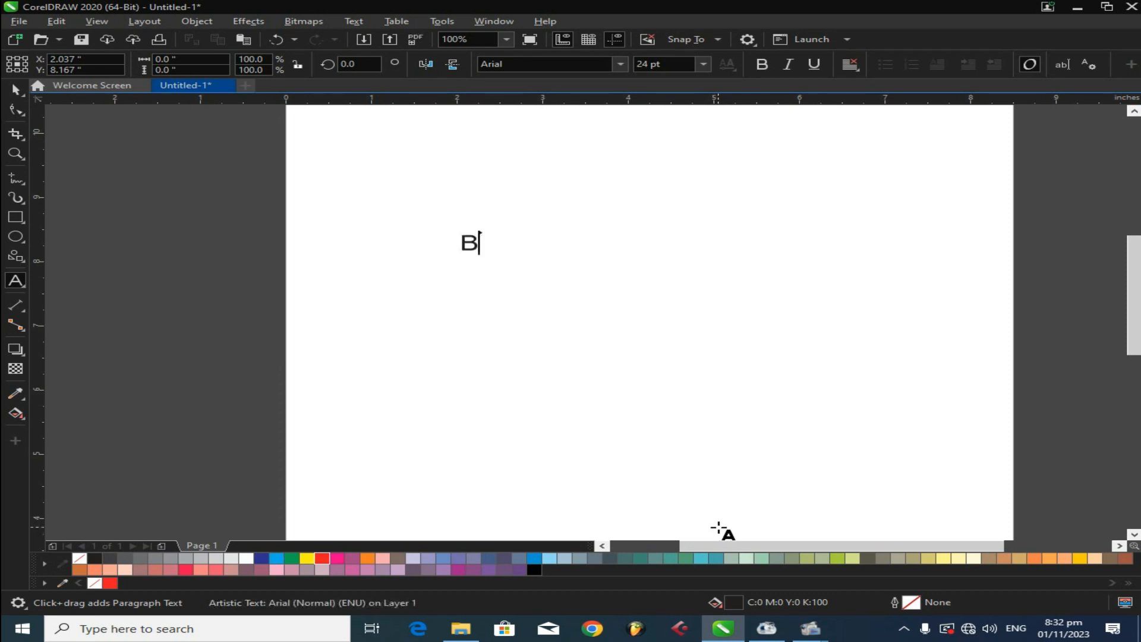
type("oost magnet")
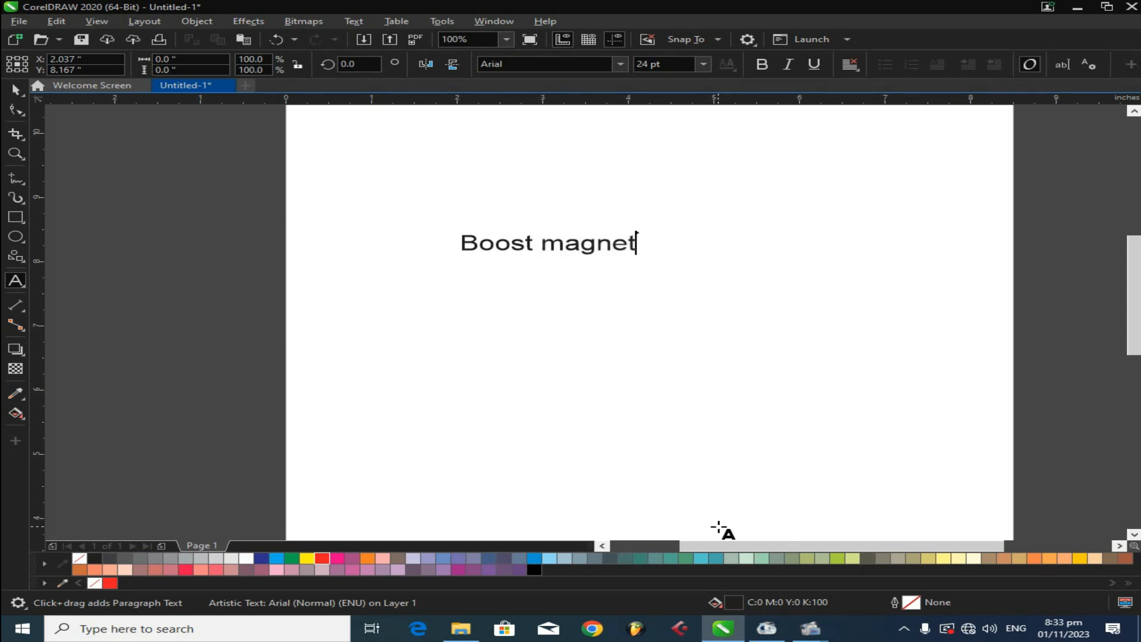
type(".1")
left_click(15, 89)
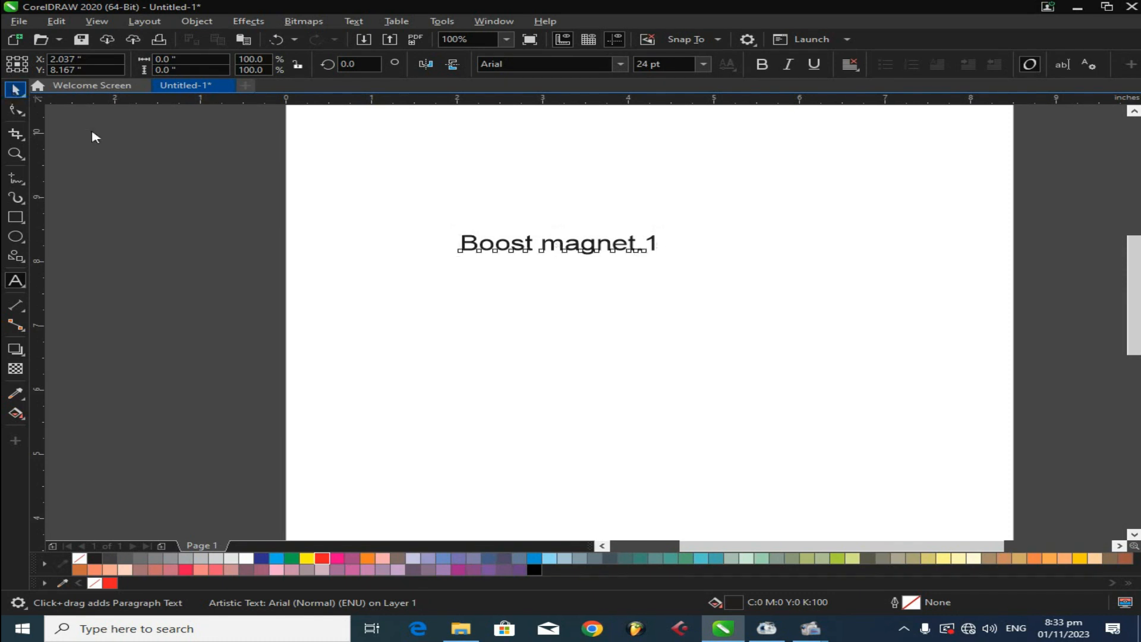
- Replace the capital B with a lowercase b so the text reads "boost magnet.1"
scroll(566, 253, "up", 1)
double_click(385, 237)
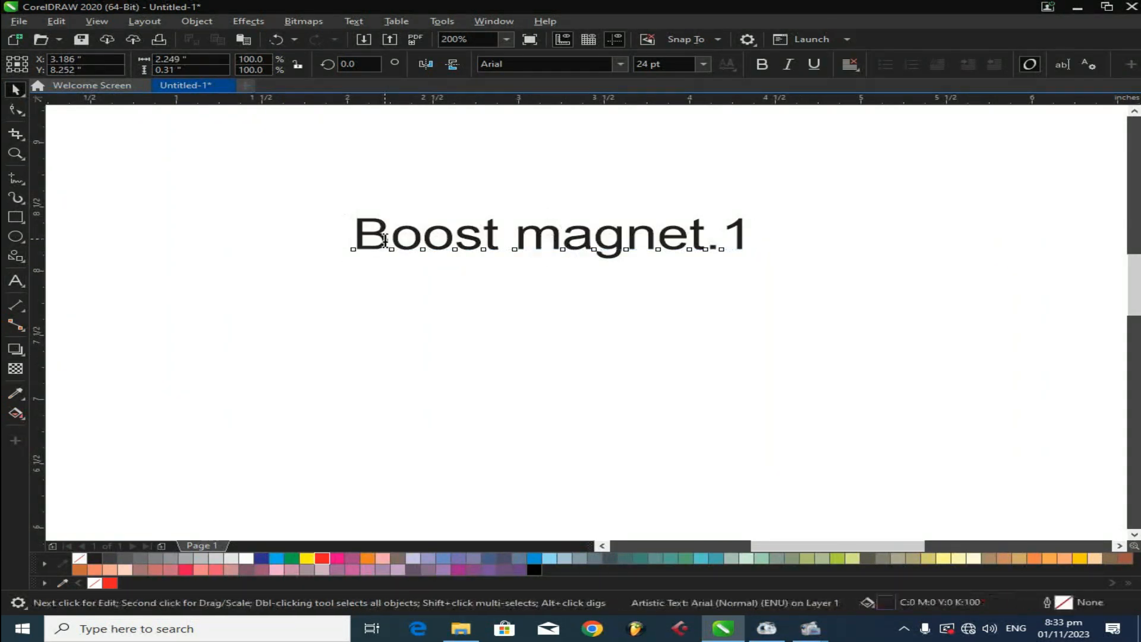
key("BackSpace")
type("b")
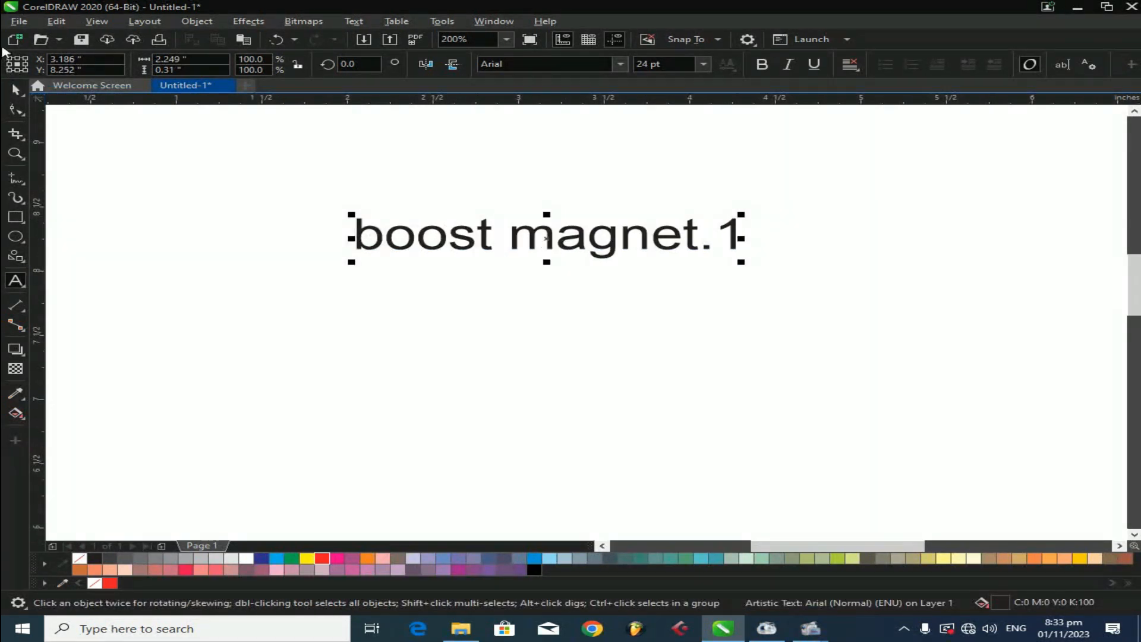
- Select the text "boost magnet.1" and change its case to Title Case
left_click(25, 101)
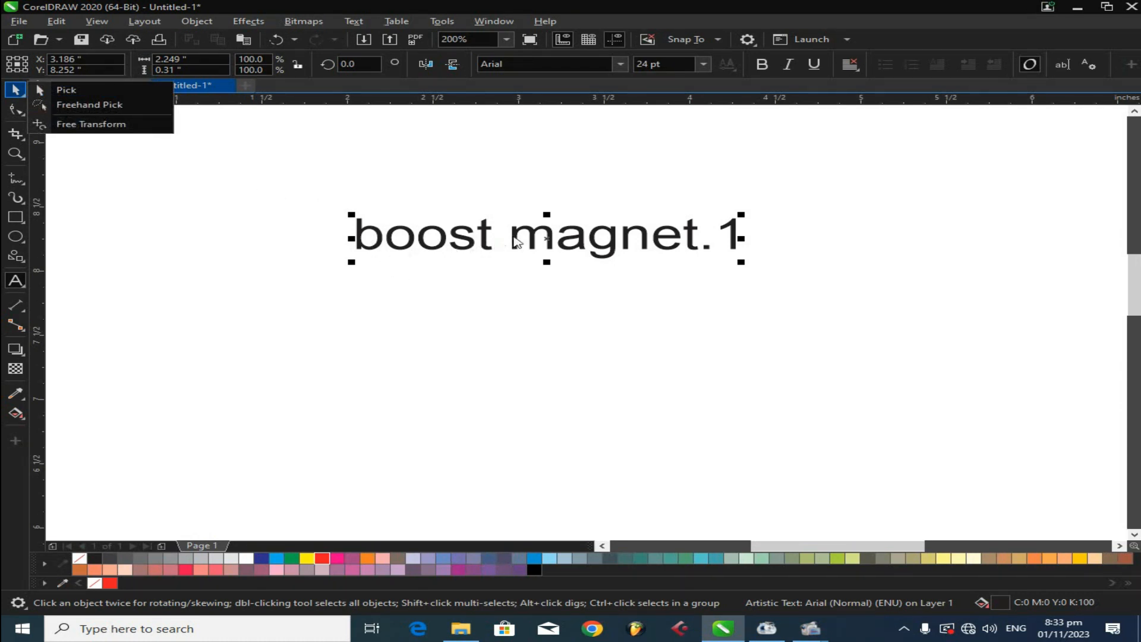
left_click(553, 298)
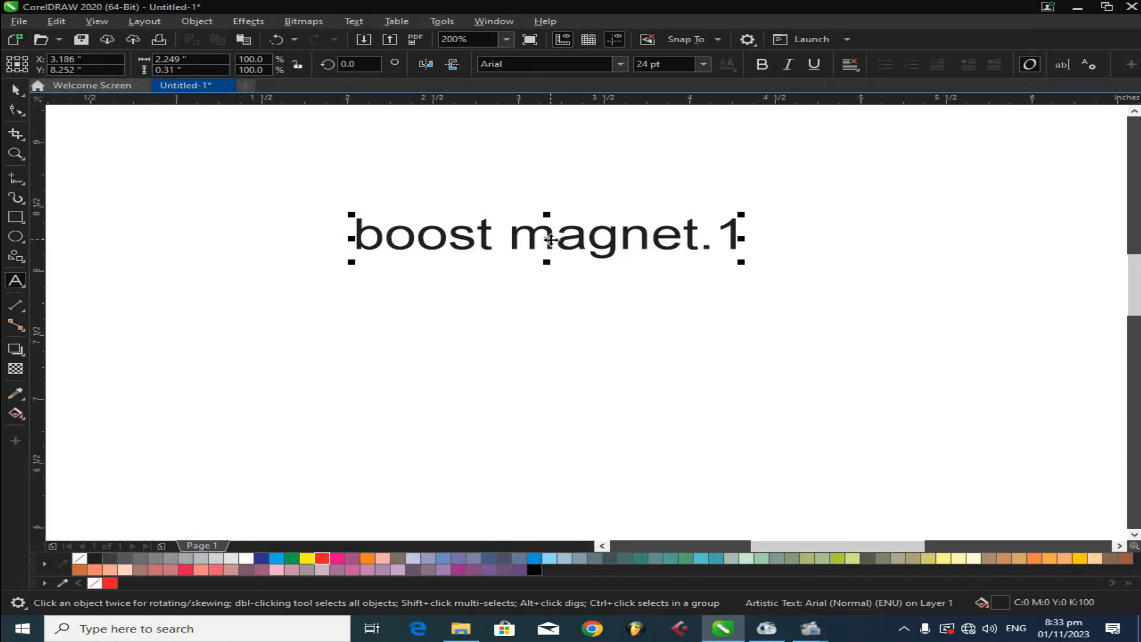
left_click(15, 89)
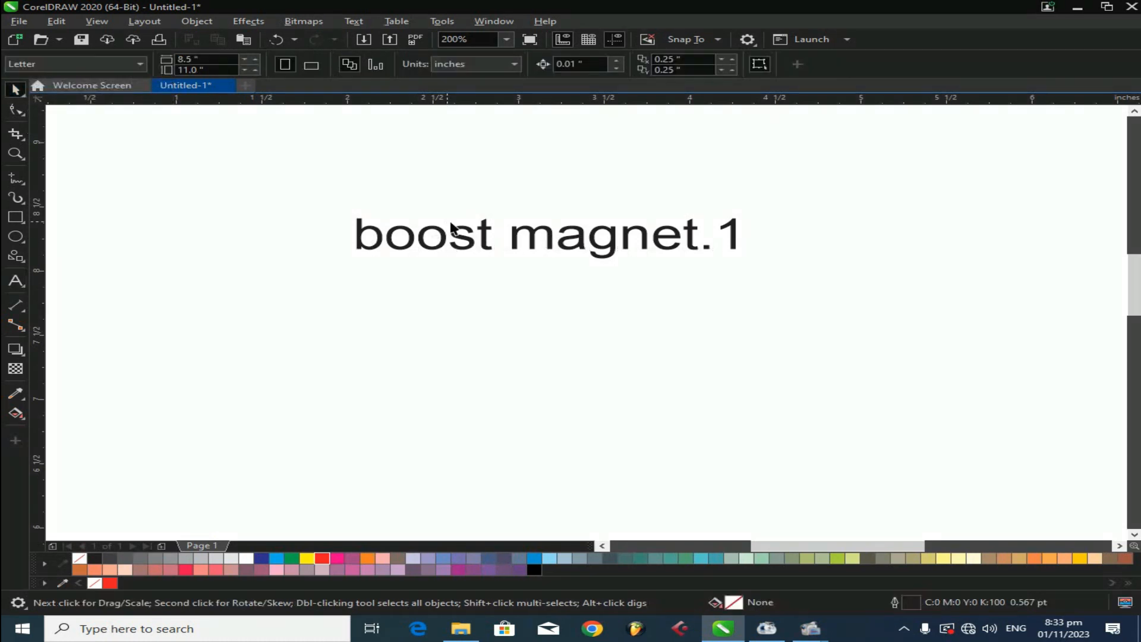
left_click(486, 240)
right_click(486, 240)
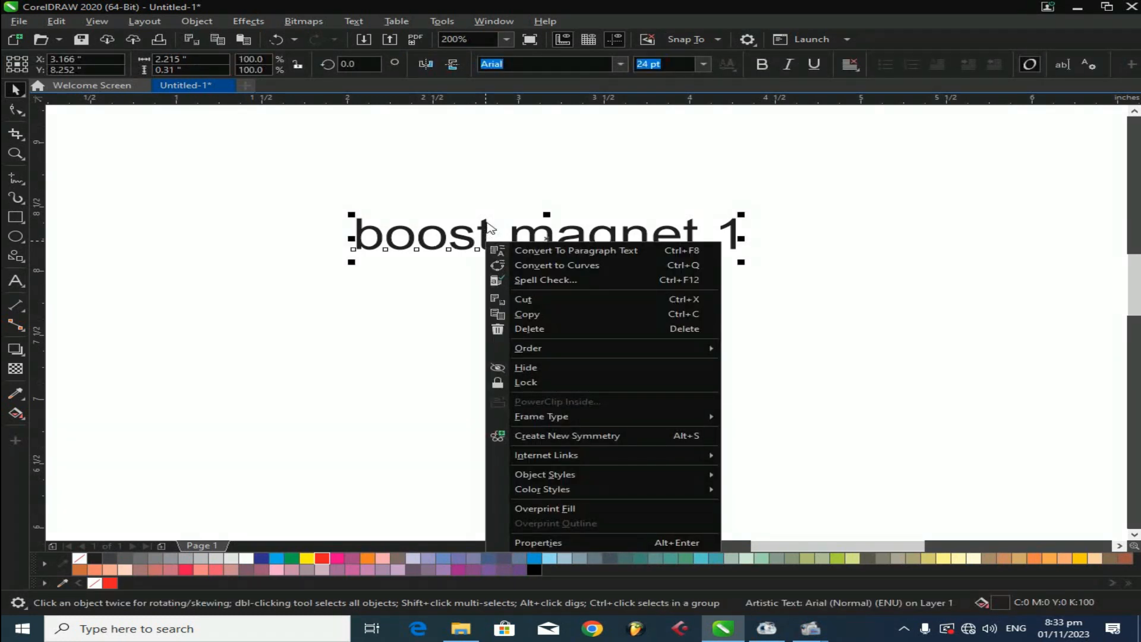
left_click(353, 22)
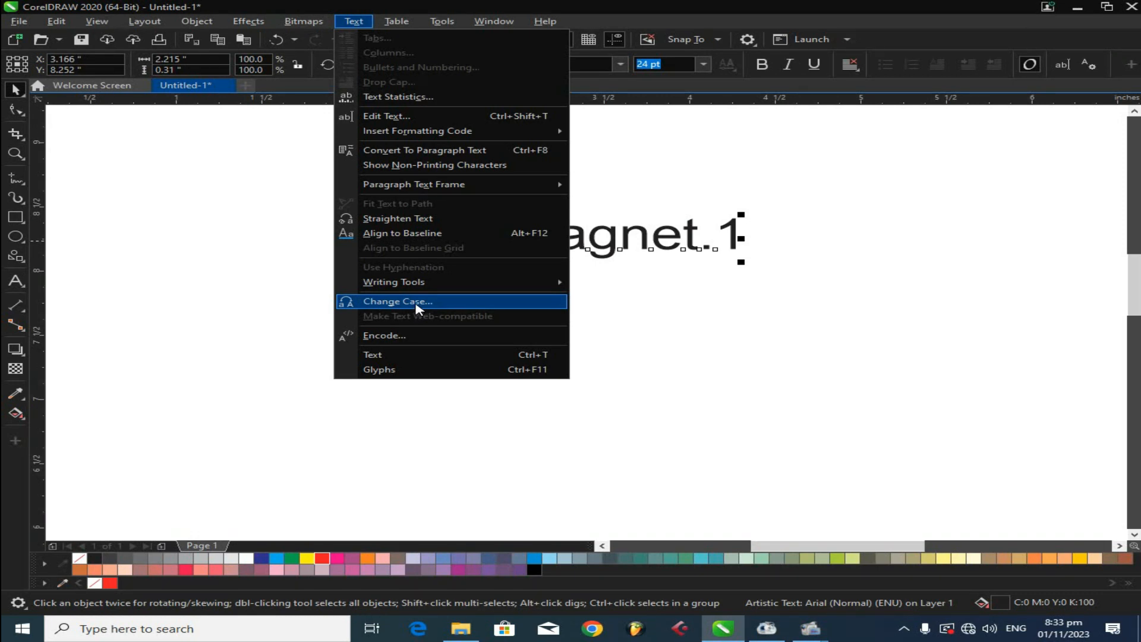
left_click(713, 233)
right_click(681, 237)
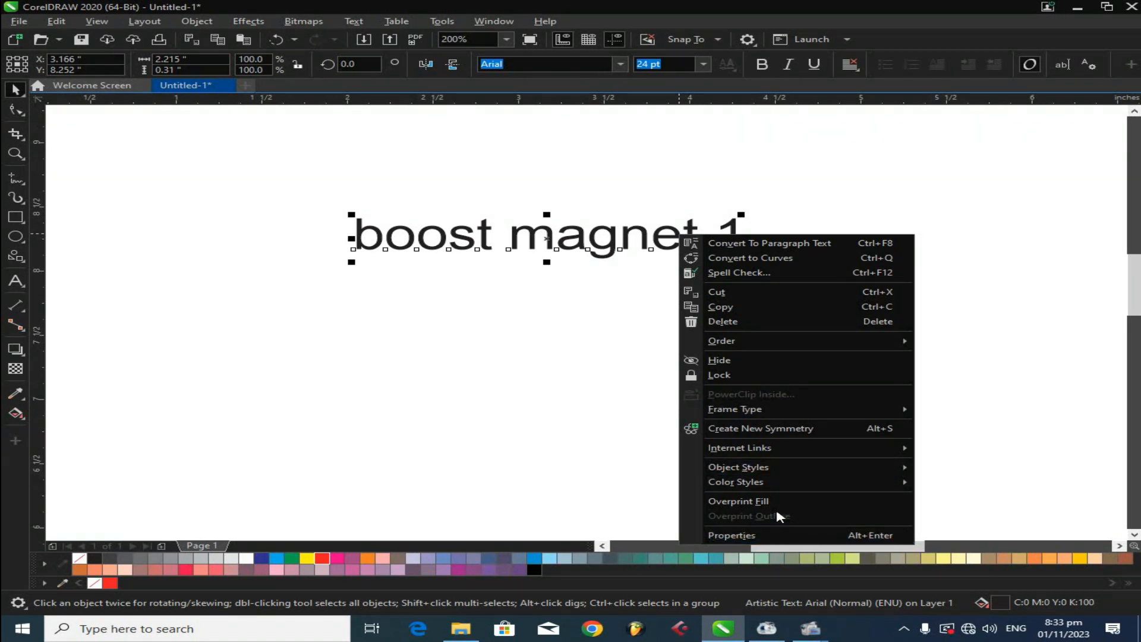
left_click(355, 22)
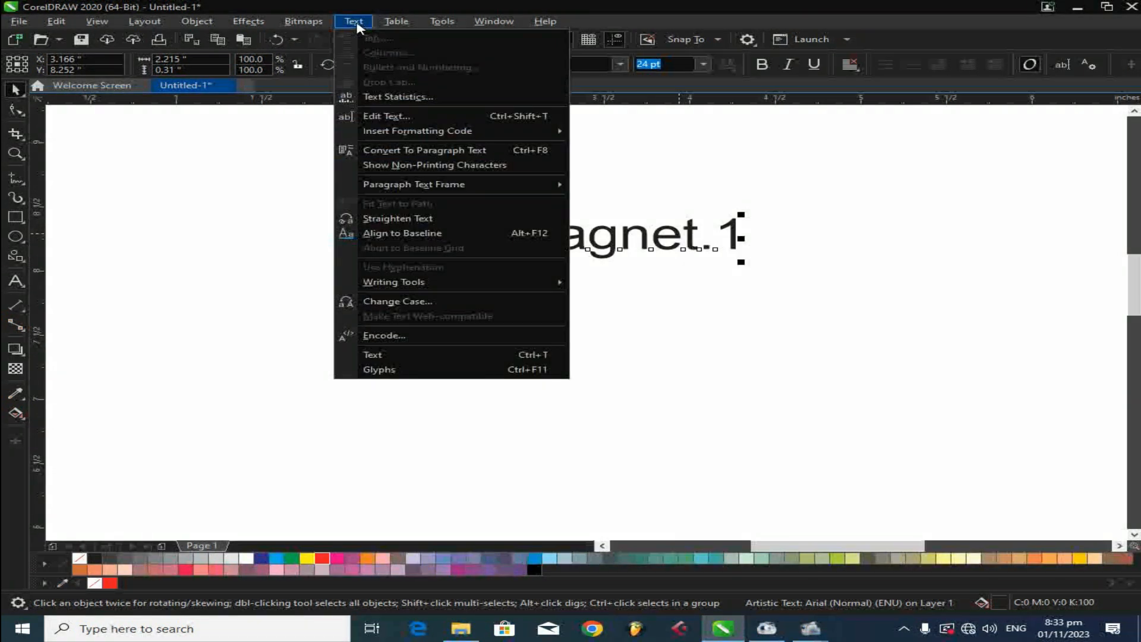
left_click(425, 303)
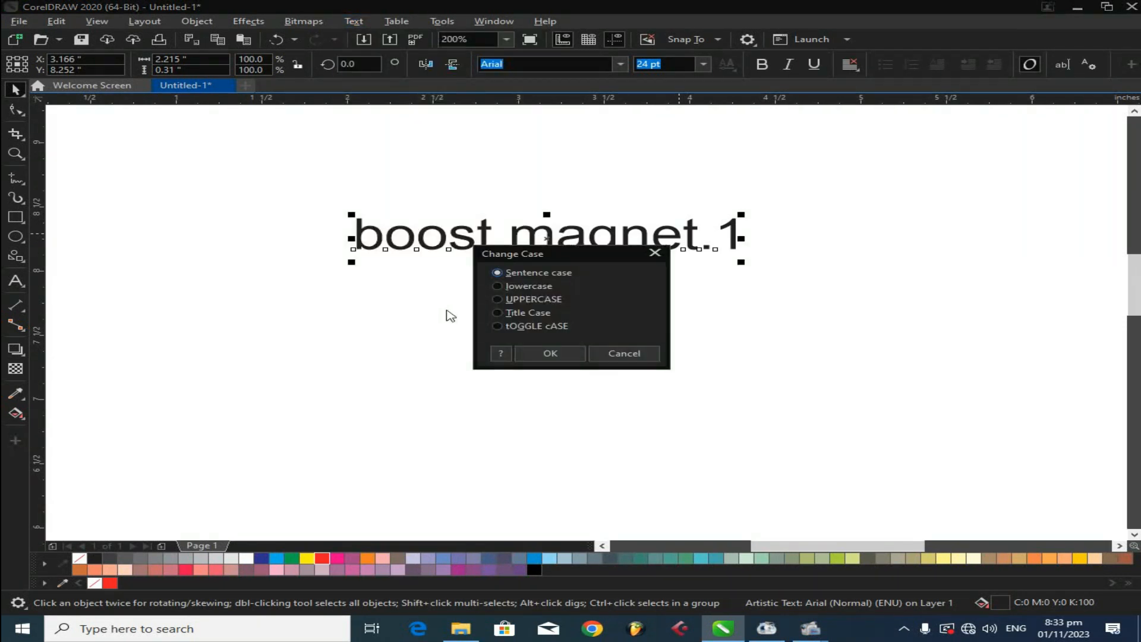
left_click_drag(556, 263, 817, 208)
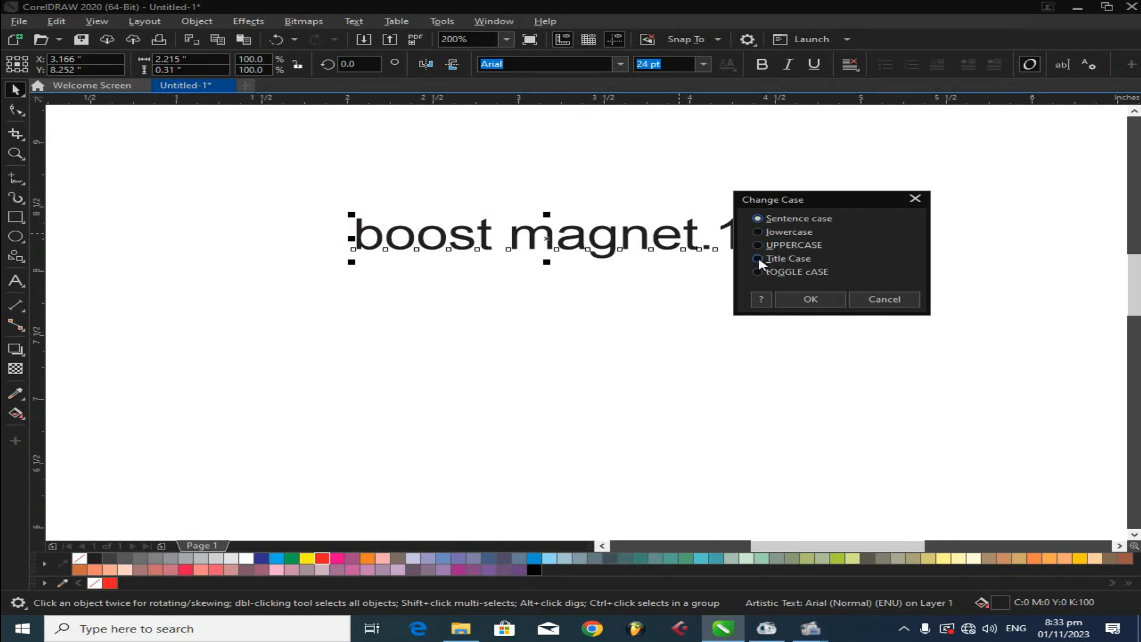
left_click(787, 300)
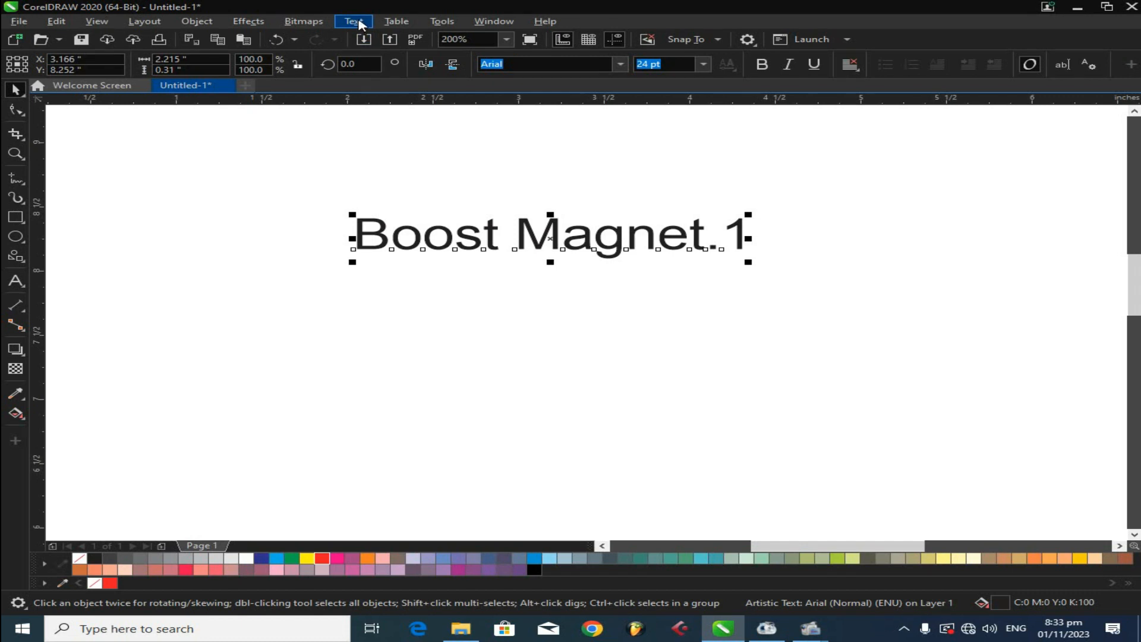
- Change the text's case to UPPERCASE and make it bold
left_click(359, 23)
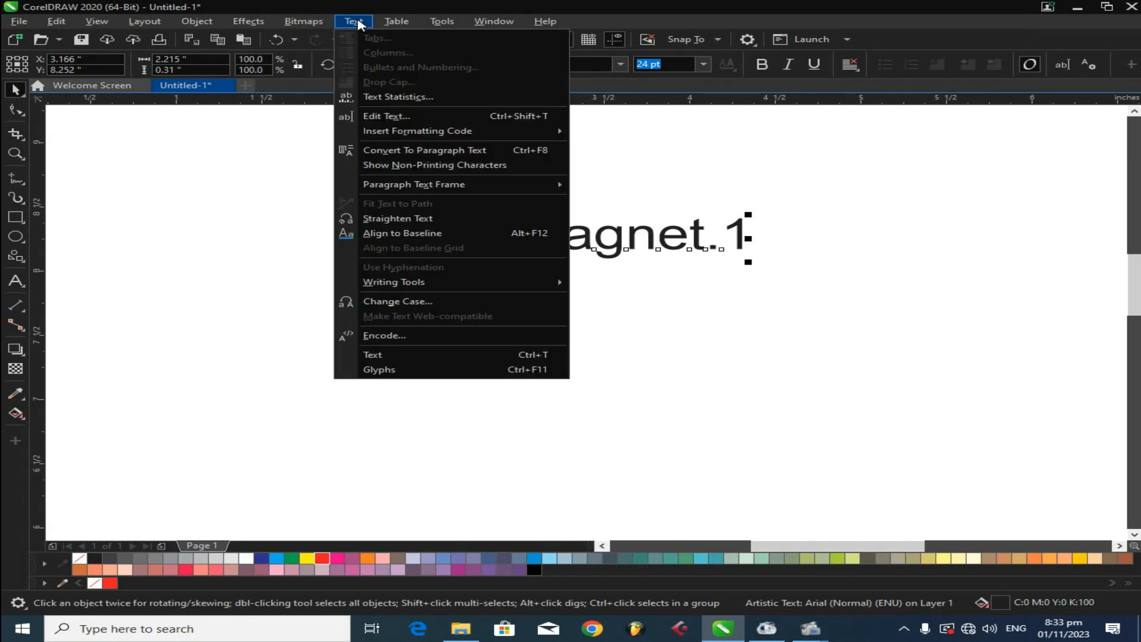
left_click(416, 302)
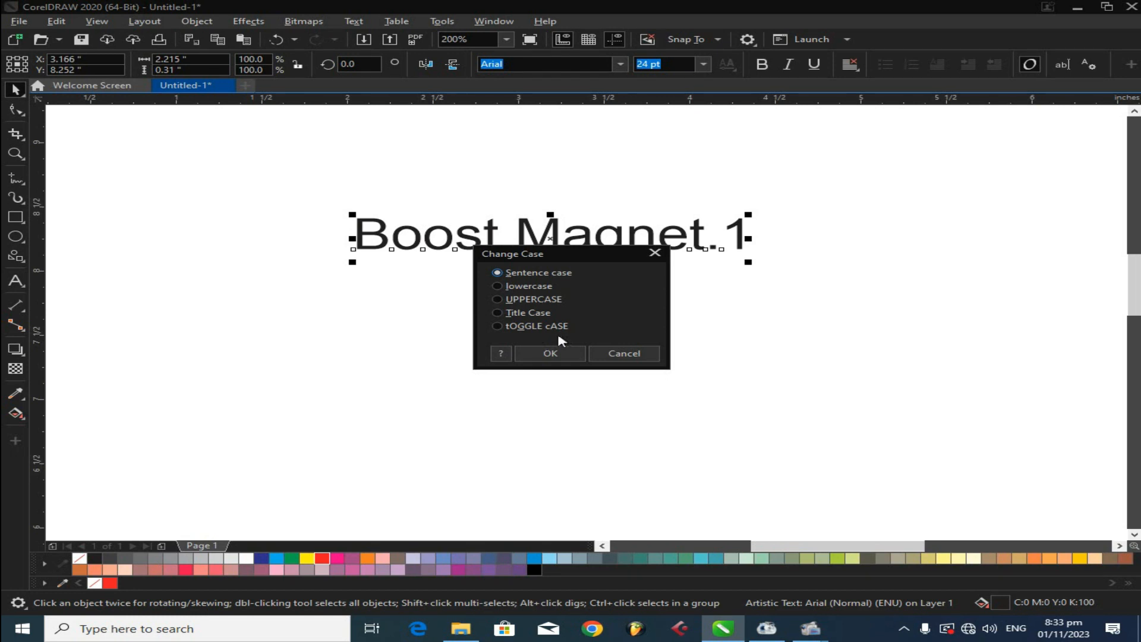
left_click(502, 299)
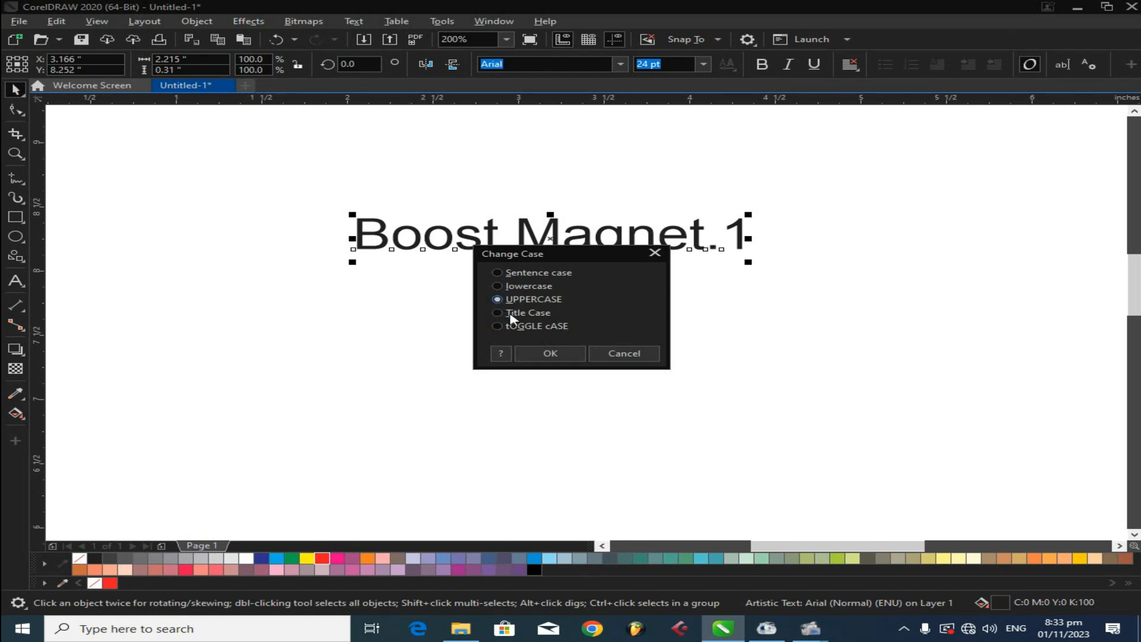
left_click(550, 353)
left_click(761, 64)
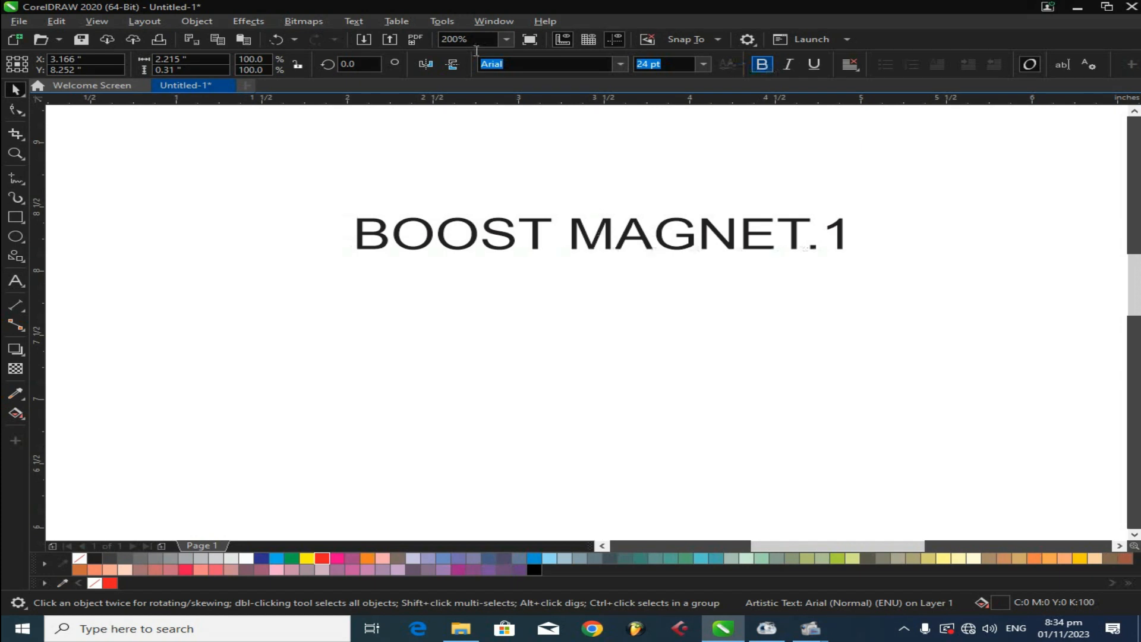
- Change the text's case using tOGGLE cASE
left_click(353, 22)
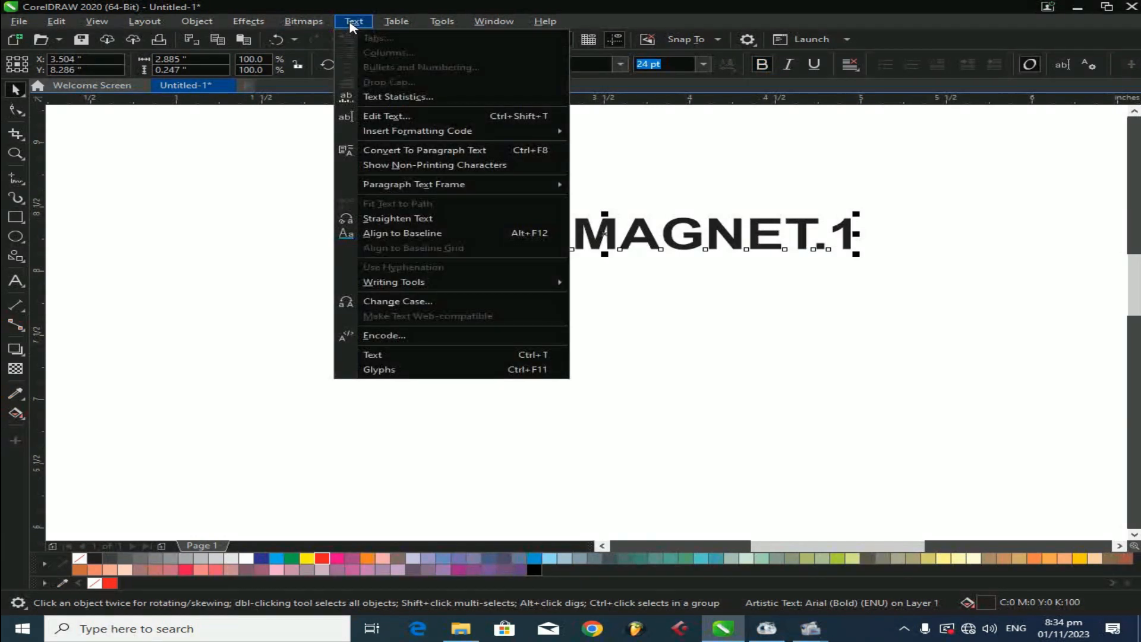
left_click(383, 302)
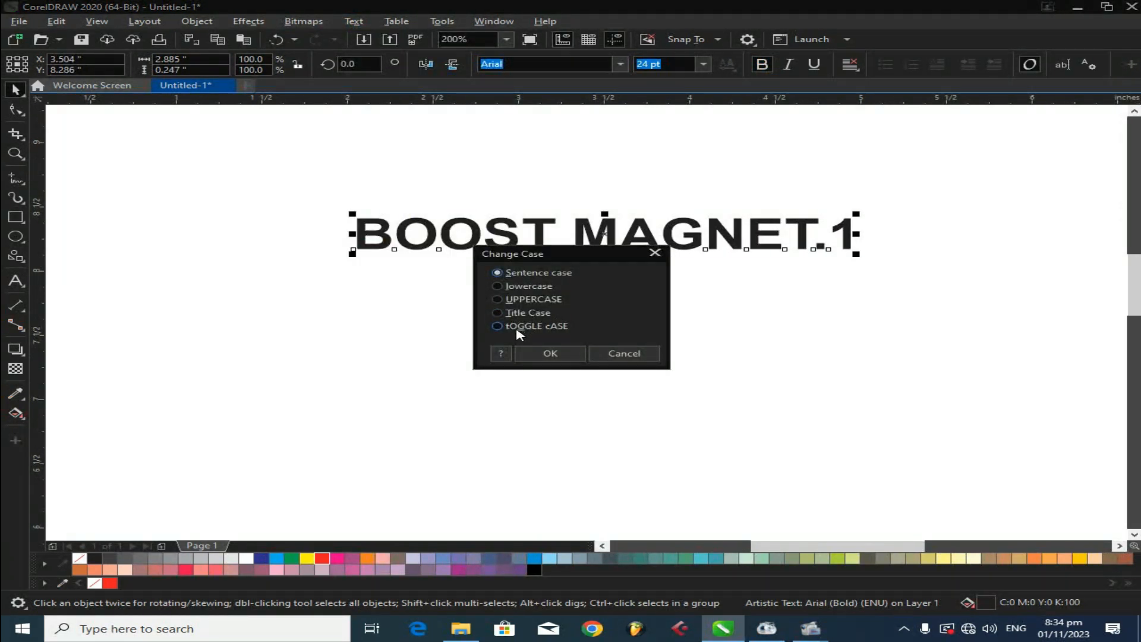
left_click(511, 327)
left_click(536, 353)
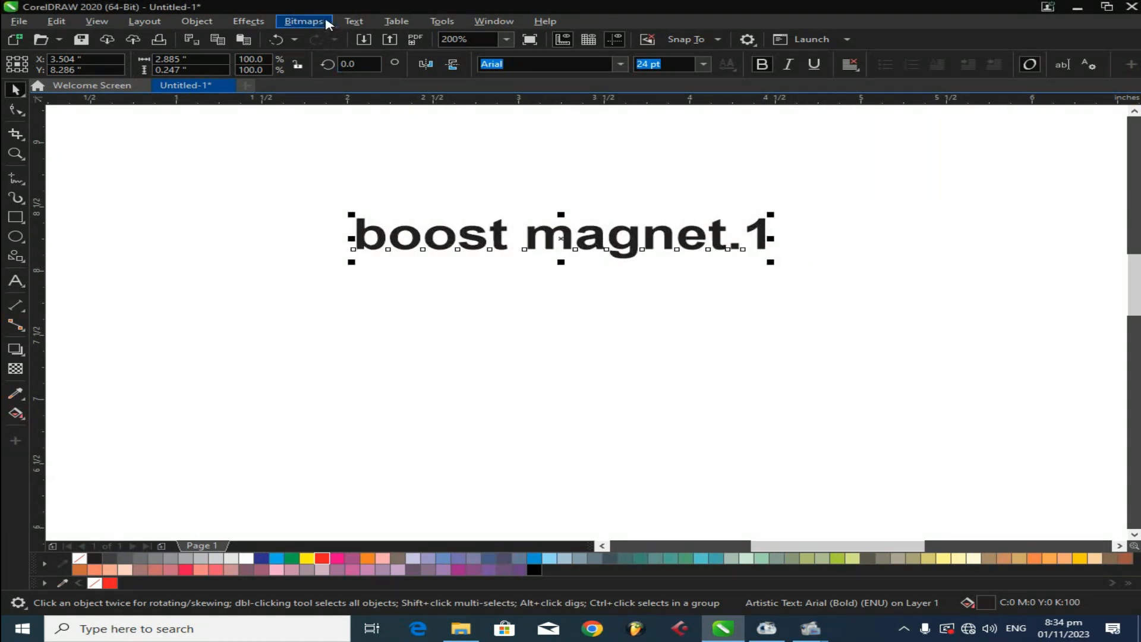
- Change the text's case back to Title Case
left_click(354, 21)
left_click(454, 303)
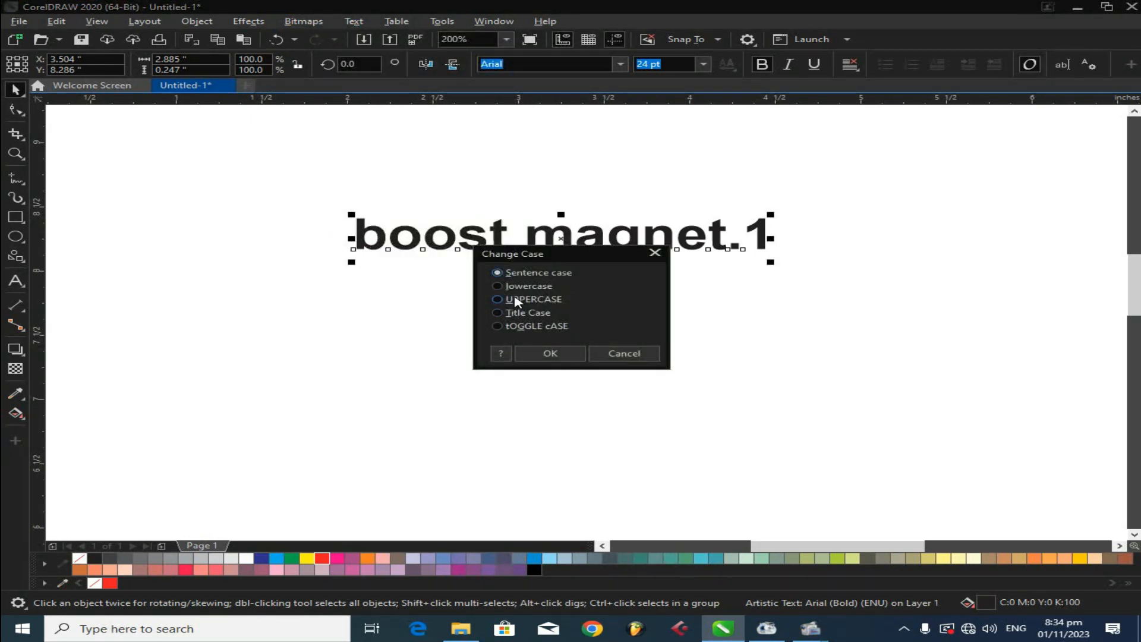
left_click(517, 313)
left_click(547, 353)
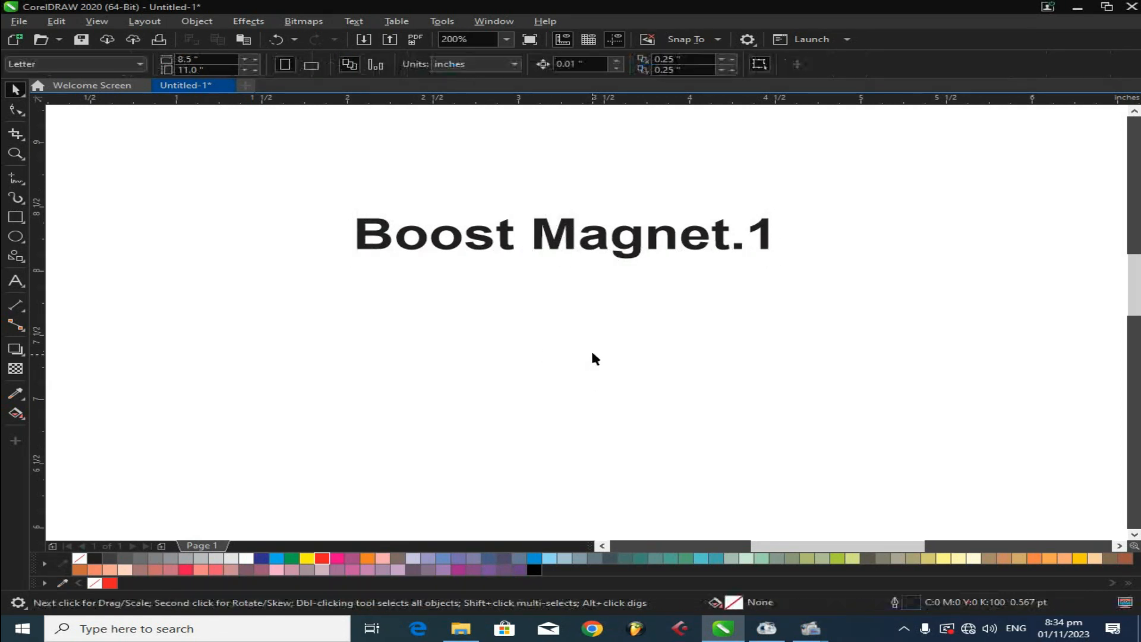
- Fill the text with red and move it slightly higher on the page
left_click(625, 236)
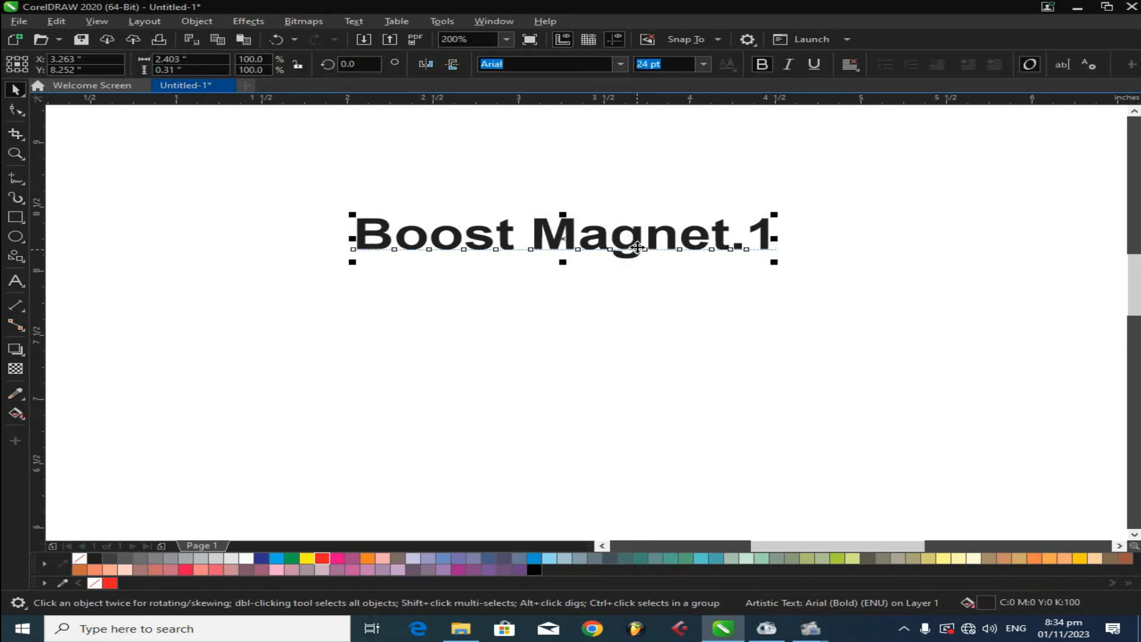
left_click(325, 559)
left_click_drag(542, 237, 527, 204)
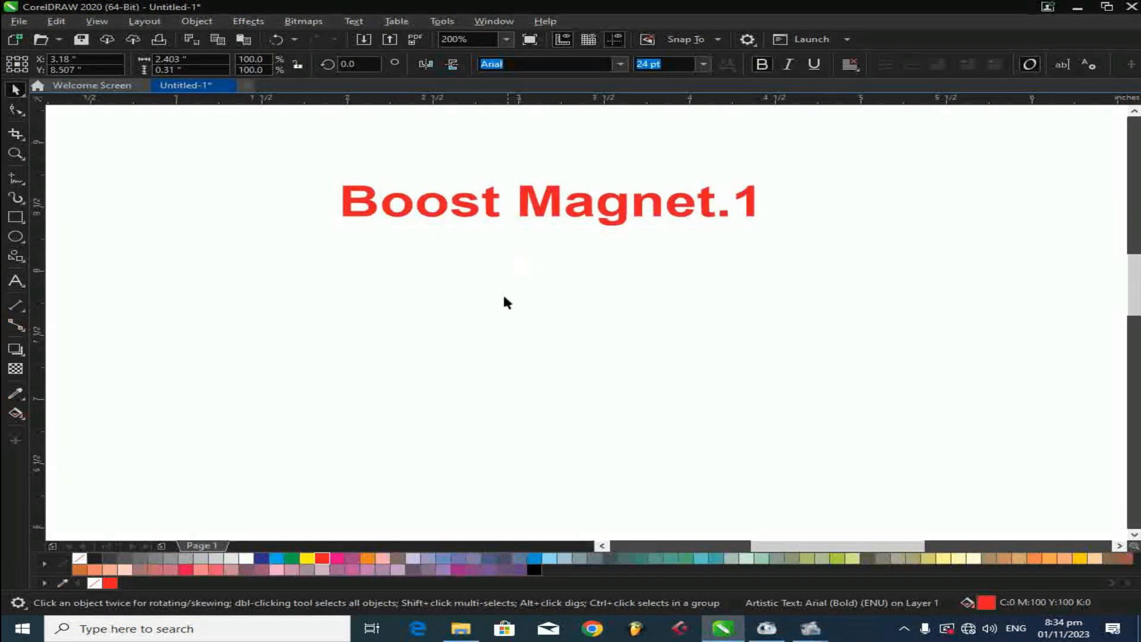
left_click(502, 293)
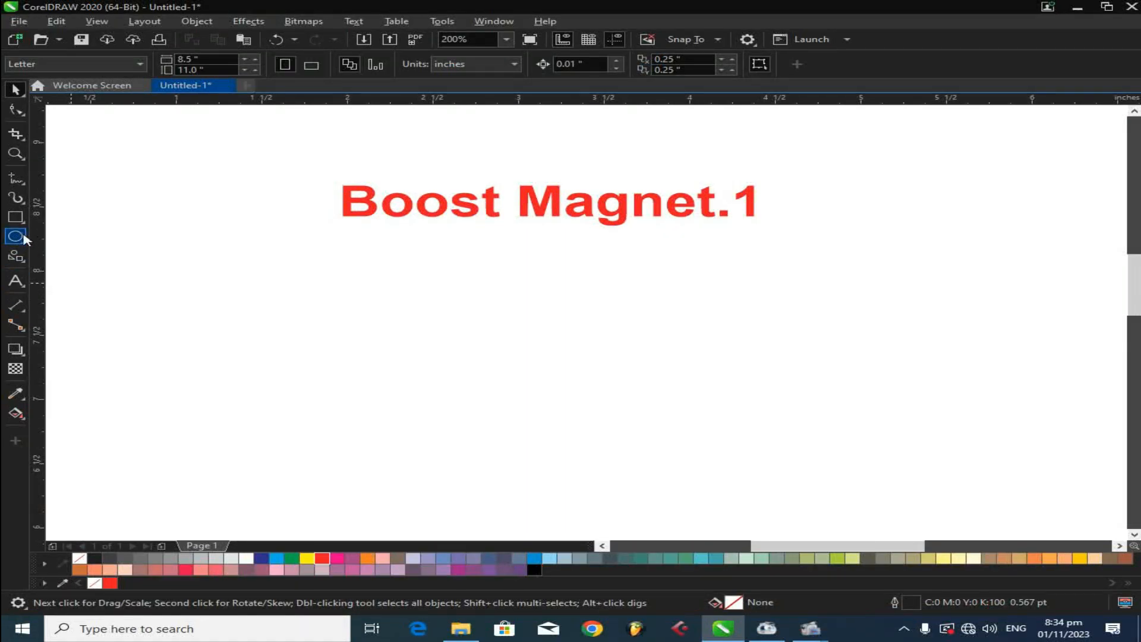
- Draw a table about 2.2 by 1.9 inches below the text with the Table tool
left_click(29, 283)
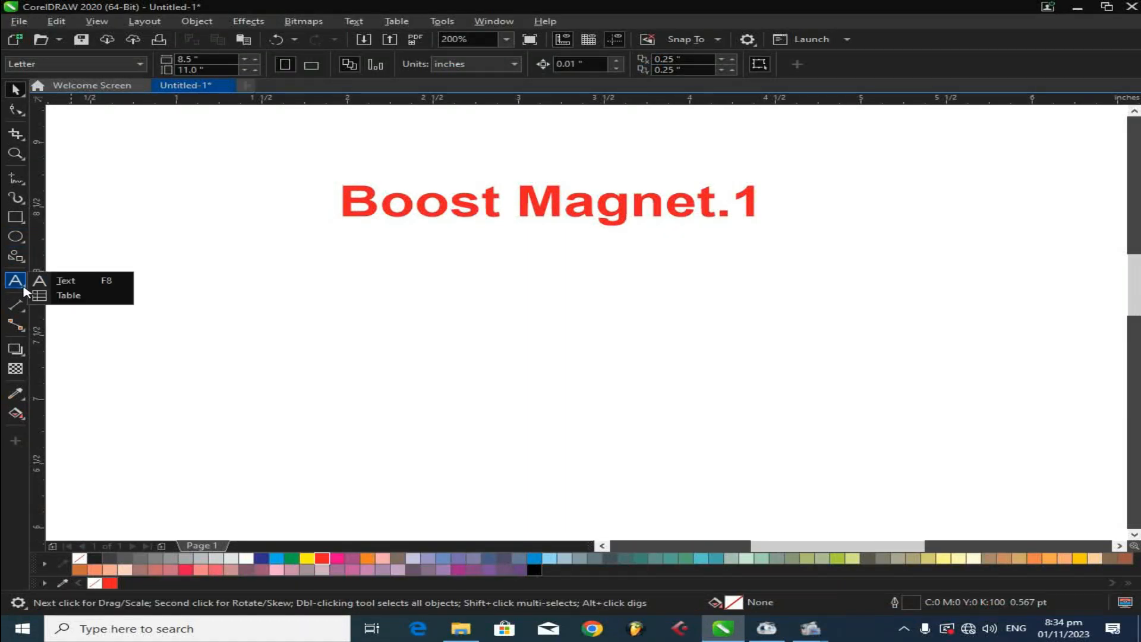
left_click(59, 295)
left_click_drag(363, 256, 745, 502)
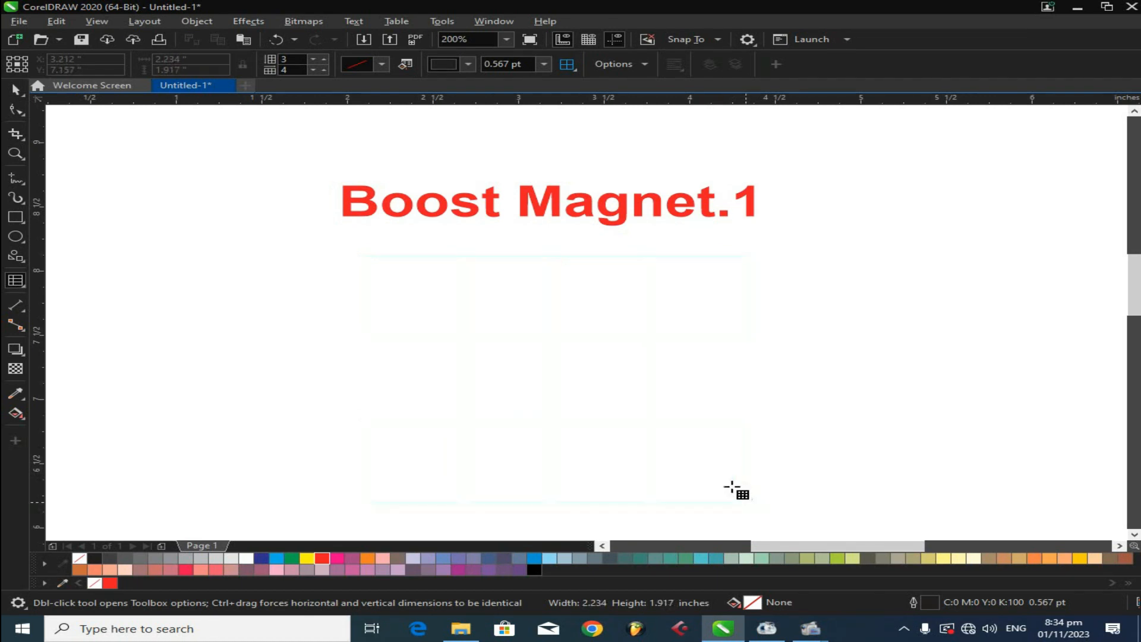
- Set the table to 4 rows and 6 columns
left_click(15, 89)
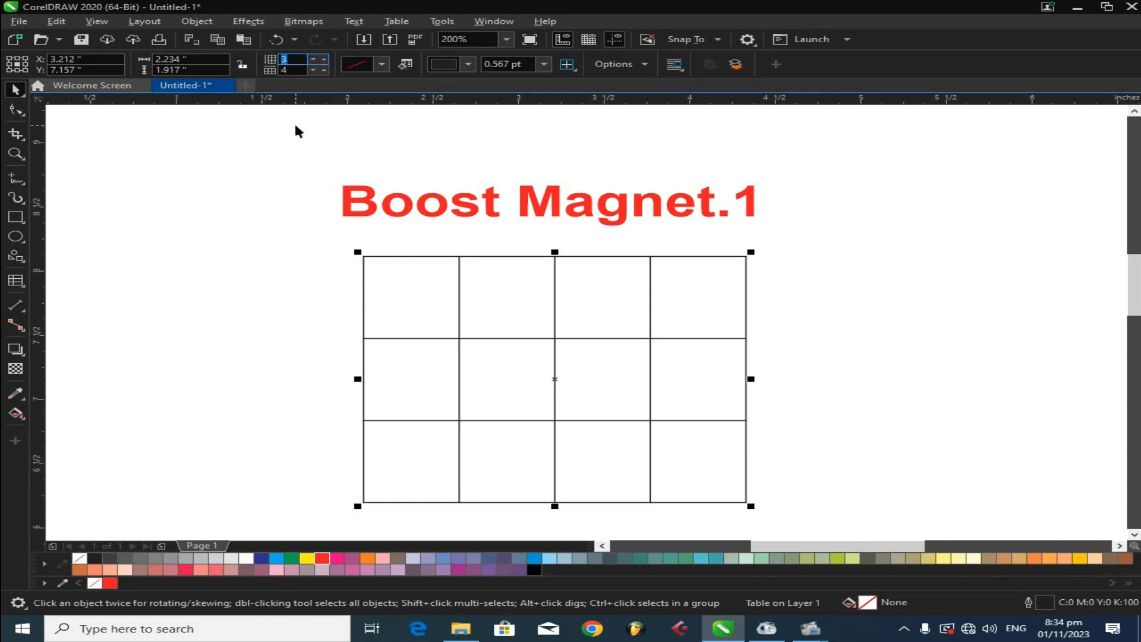
type("4")
left_click(517, 326)
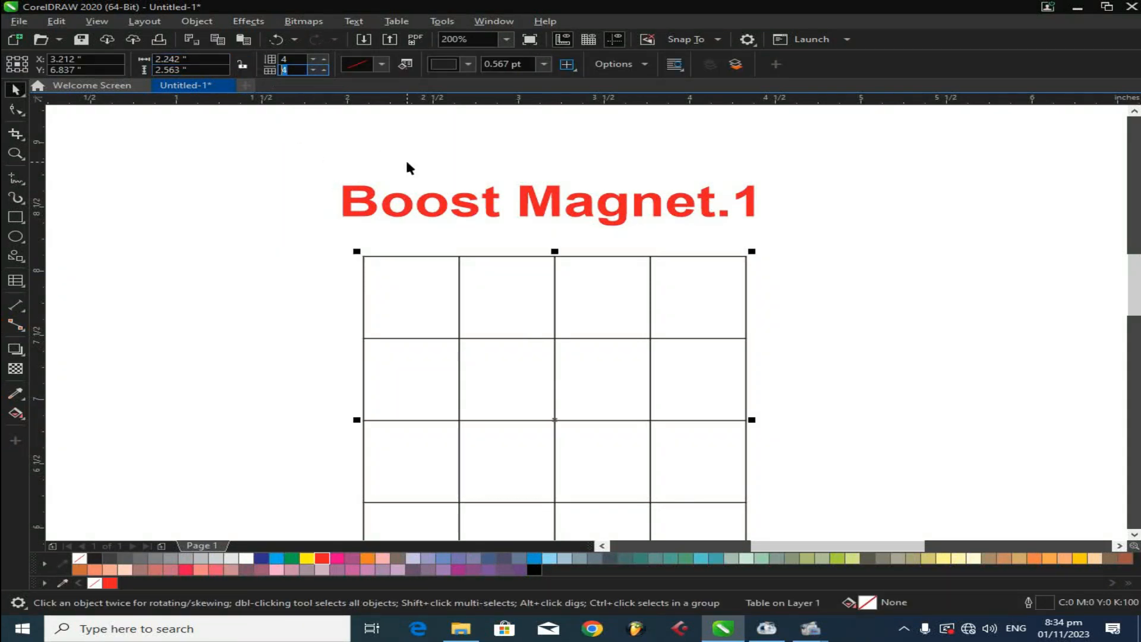
type("6")
key("Return")
- Make the table's first row shorter and its first column narrower by moving their borders
scroll(535, 193, "down", 2)
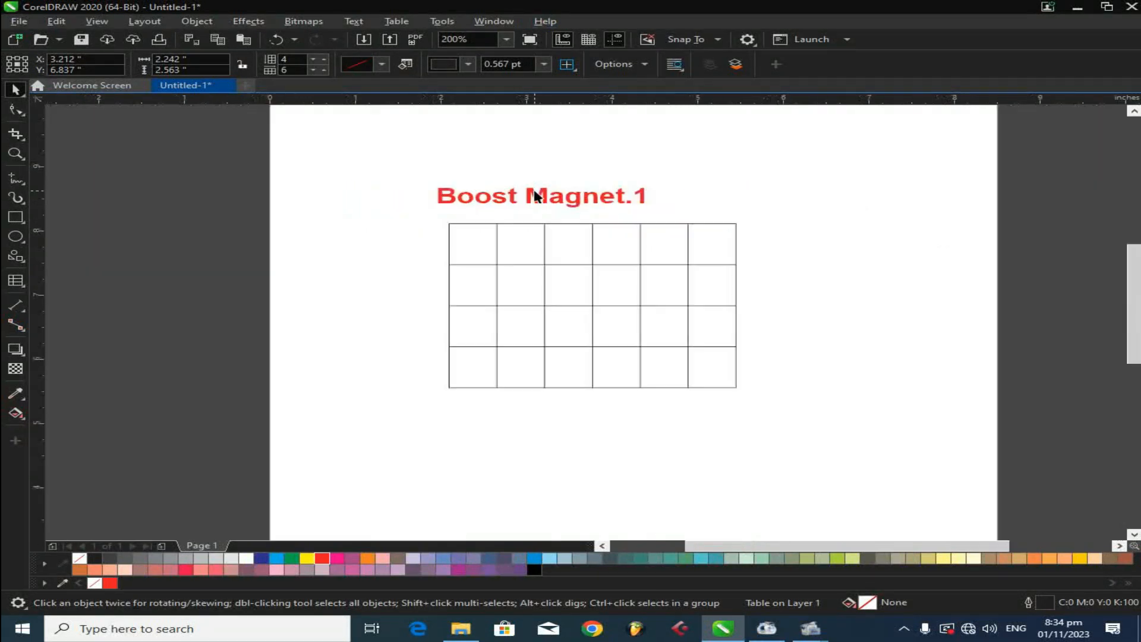
scroll(735, 340, "up", 2)
left_click(879, 280)
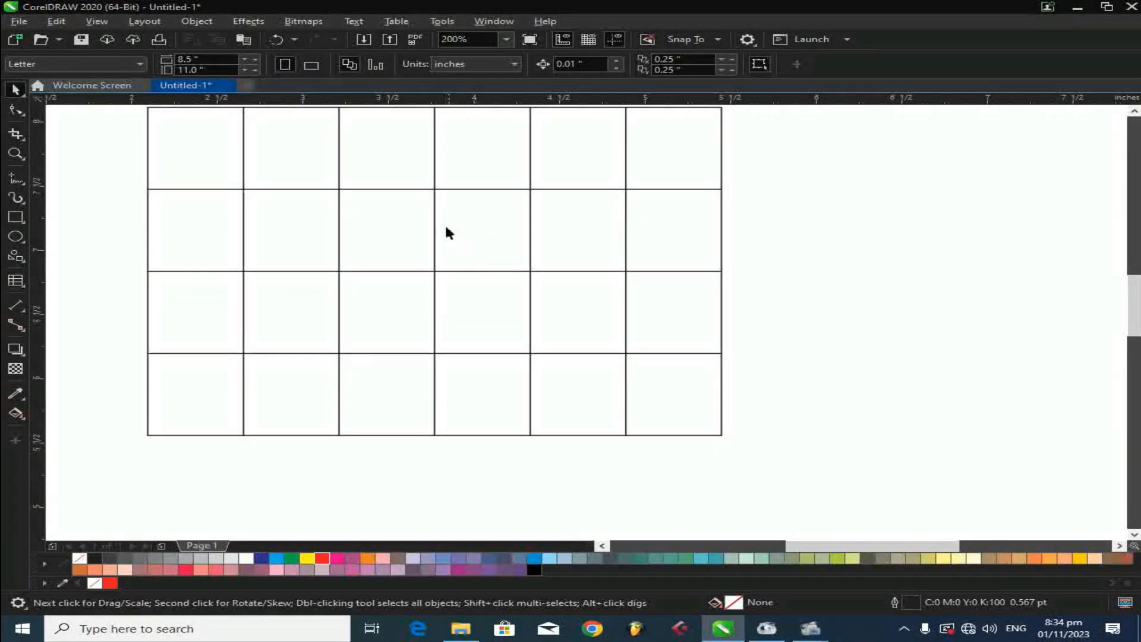
scroll(575, 331, "down", 2)
scroll(520, 311, "up", 2)
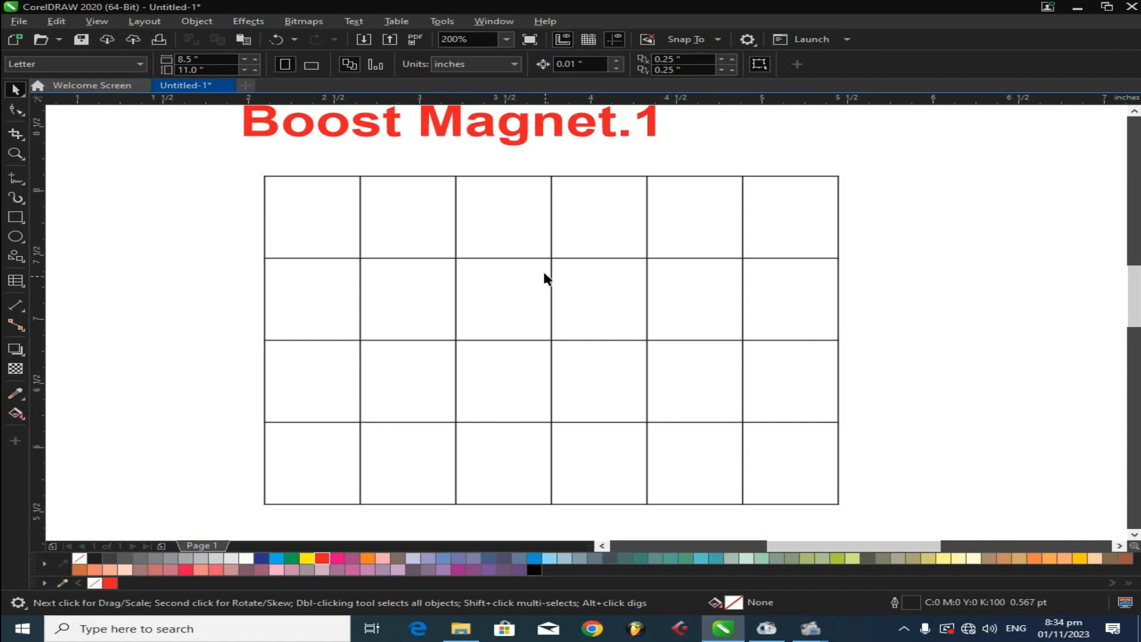
left_click(532, 259)
left_click(535, 259)
left_click(536, 259)
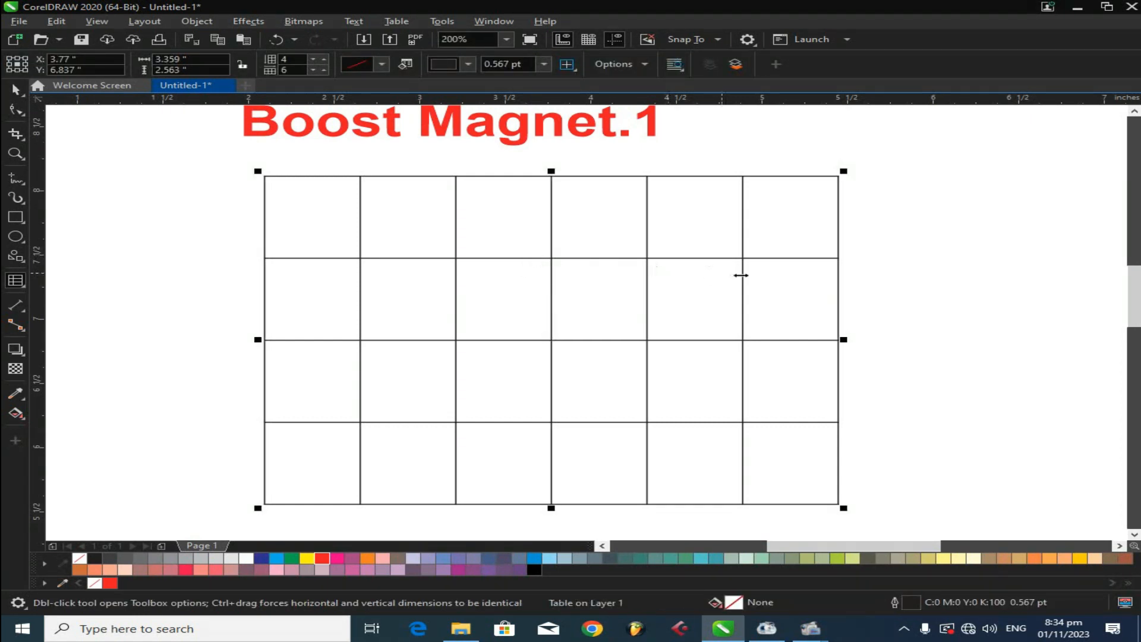
left_click(930, 272)
left_click(18, 90)
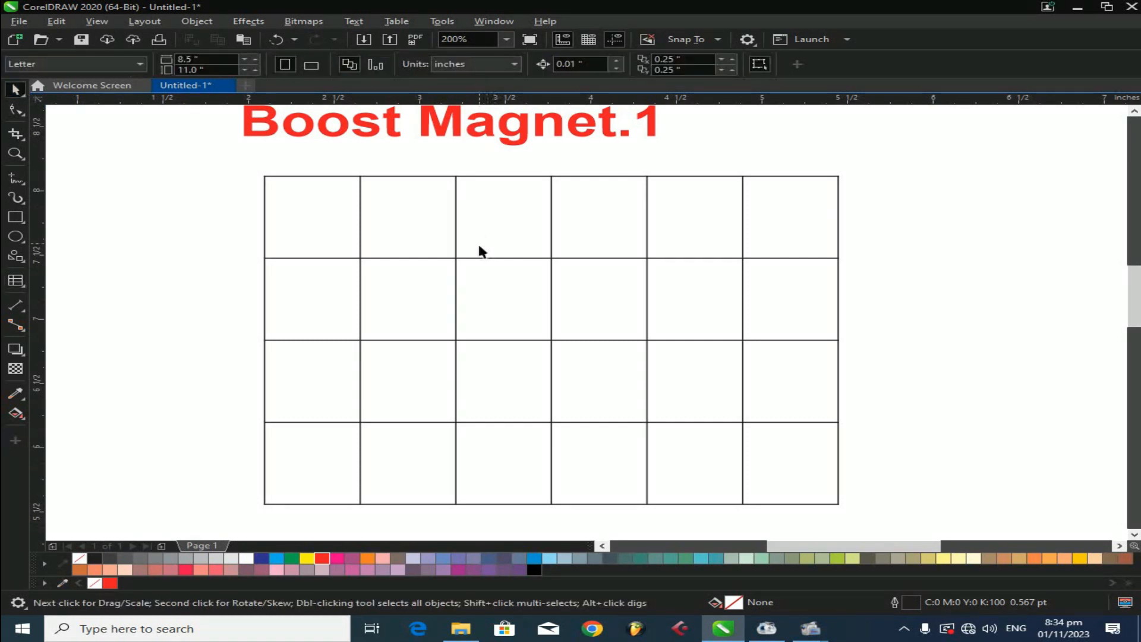
double_click(498, 257)
left_click_drag(501, 255, 501, 222)
left_click_drag(353, 251, 324, 252)
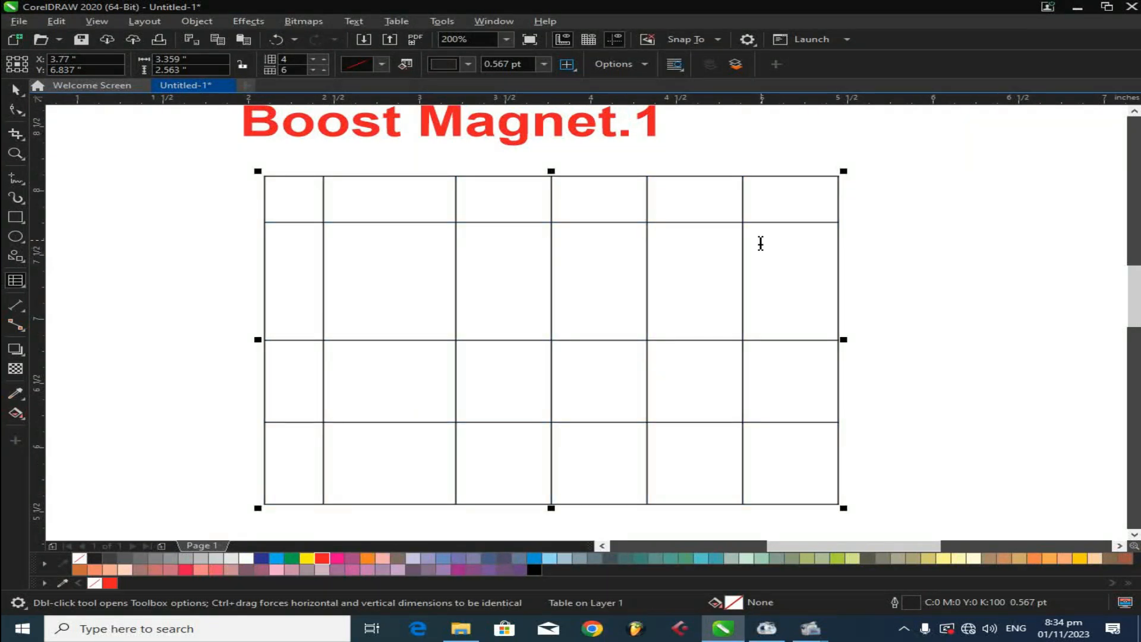
- Move three column borders to resize the table's middle and right-hand columns
left_click_drag(742, 242, 785, 249)
left_click_drag(647, 256, 685, 259)
mouse_move(551, 265)
left_mouse_down()
mouse_move(583, 265)
mouse_move(514, 271)
mouse_move(506, 260)
mouse_move(537, 271)
left_mouse_up()
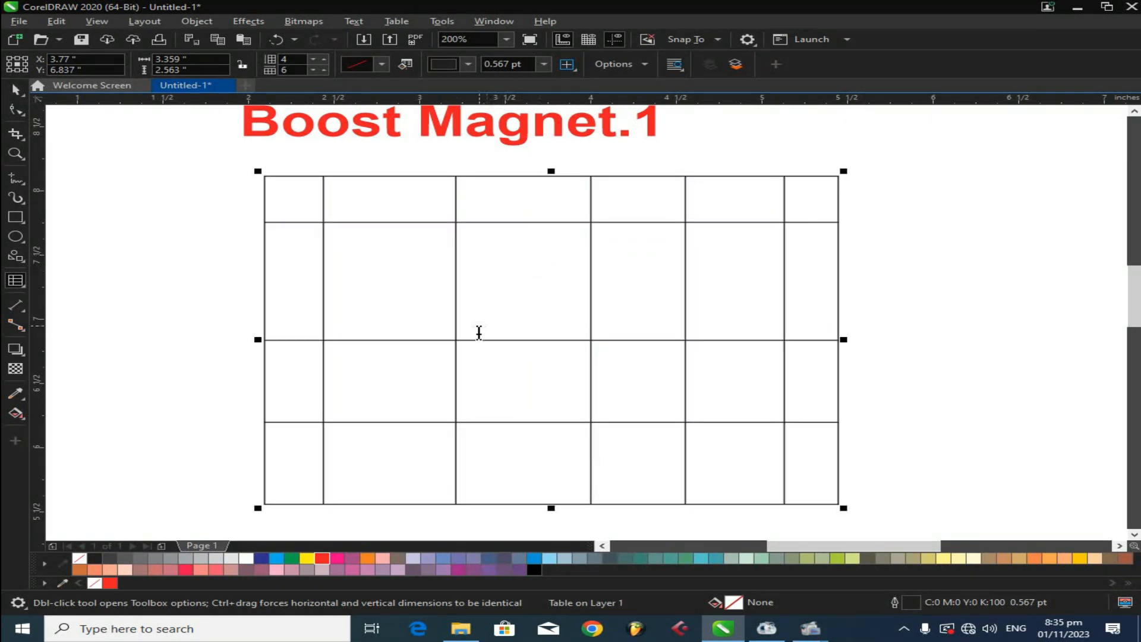
- Move the lower row borders up to shorten the table's bottom rows
left_click_drag(494, 342, 494, 299)
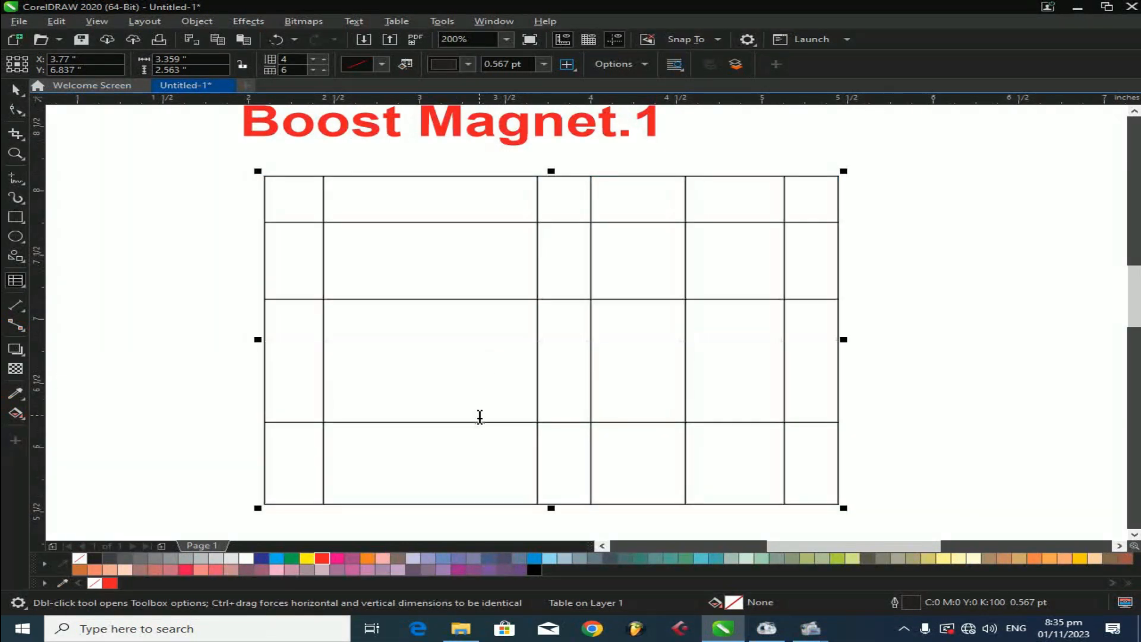
left_click_drag(479, 419, 483, 380)
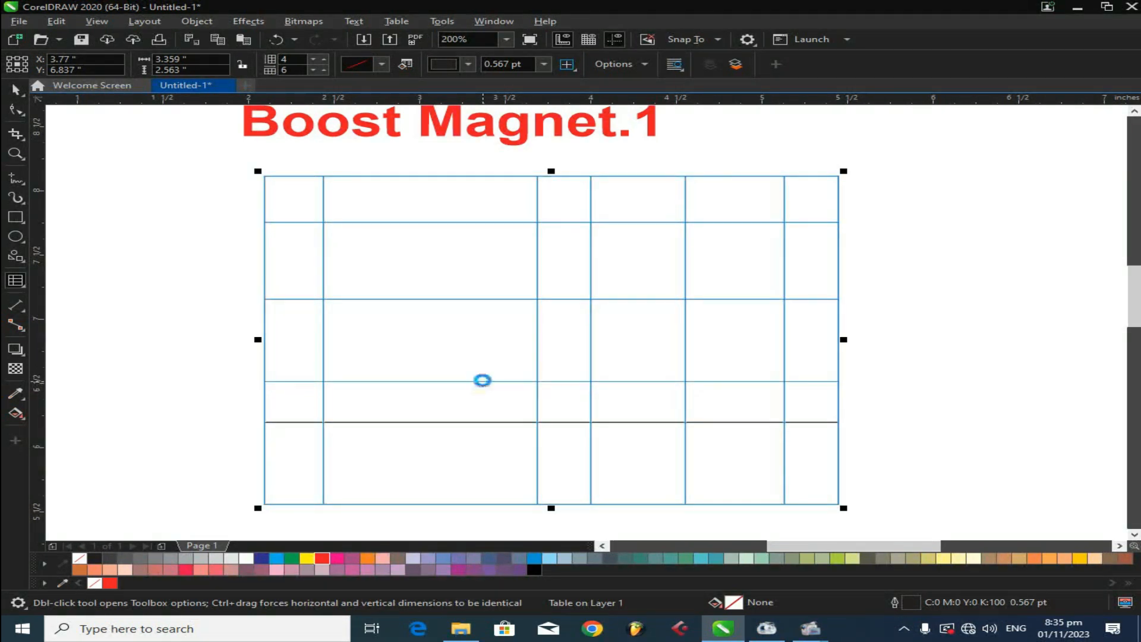
left_click_drag(473, 508, 471, 455)
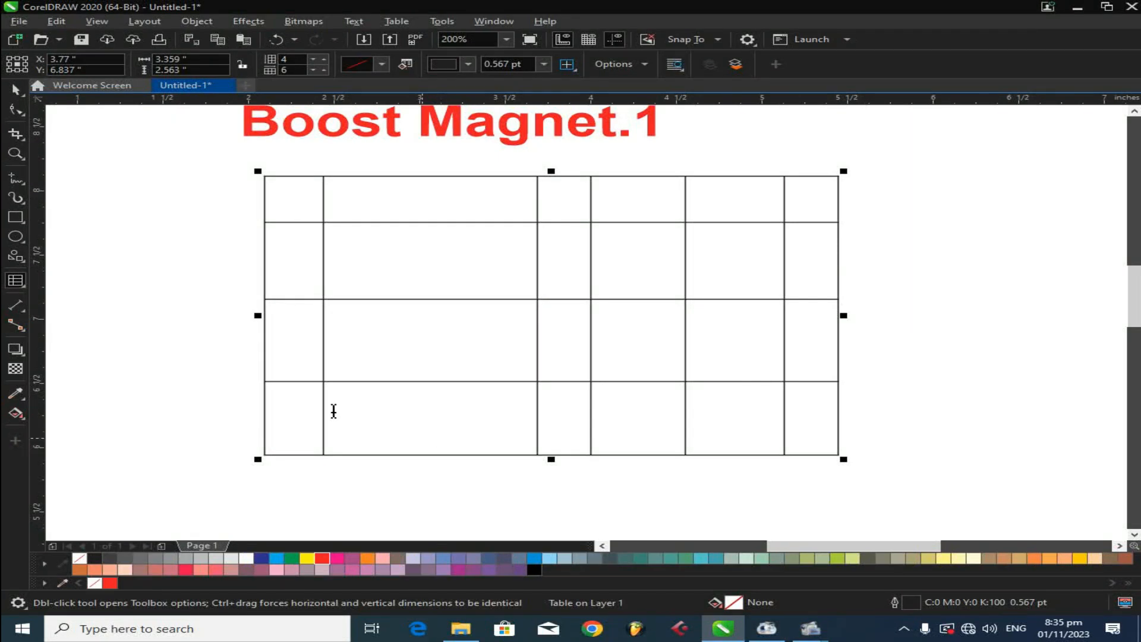
- Type sddff and fcvv into the top two cells of the table's second column with the Text tool
key("space")
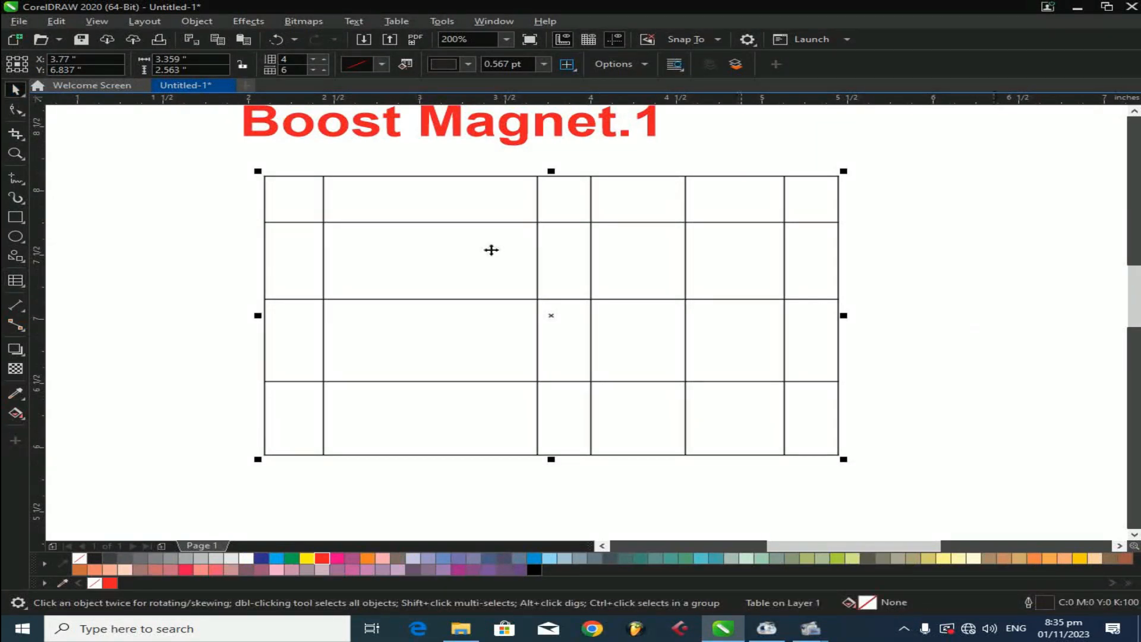
left_click(25, 288)
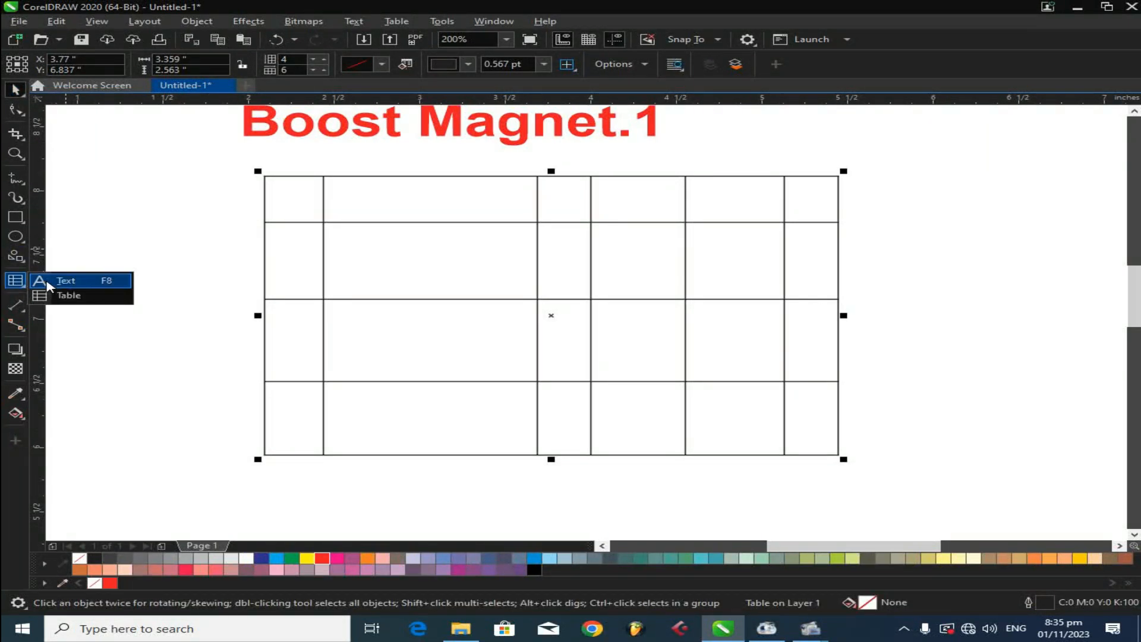
left_click(54, 280)
left_click(356, 198)
type("sddff")
left_click(380, 280)
type("fcvv")
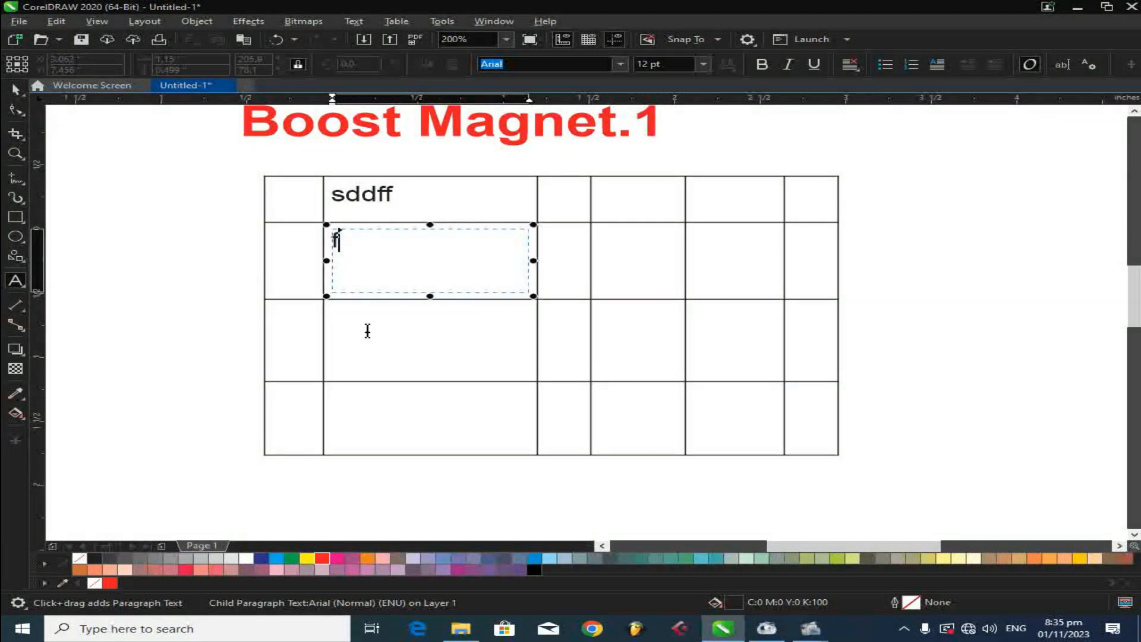
- Type xc into the second column, and a, a and za down the lower cells of the first column
left_click(386, 347)
type("xc")
left_click(387, 415)
left_click(288, 416)
type("z")
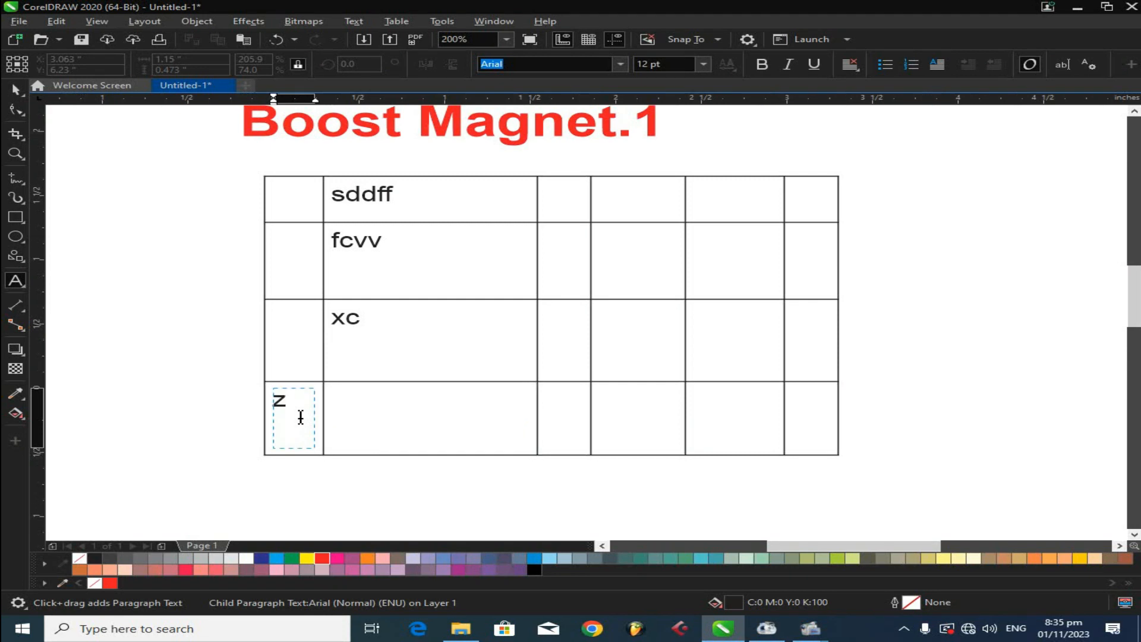
type("a")
left_click(287, 339)
type("a")
left_click(288, 261)
type("a")
left_click(291, 197)
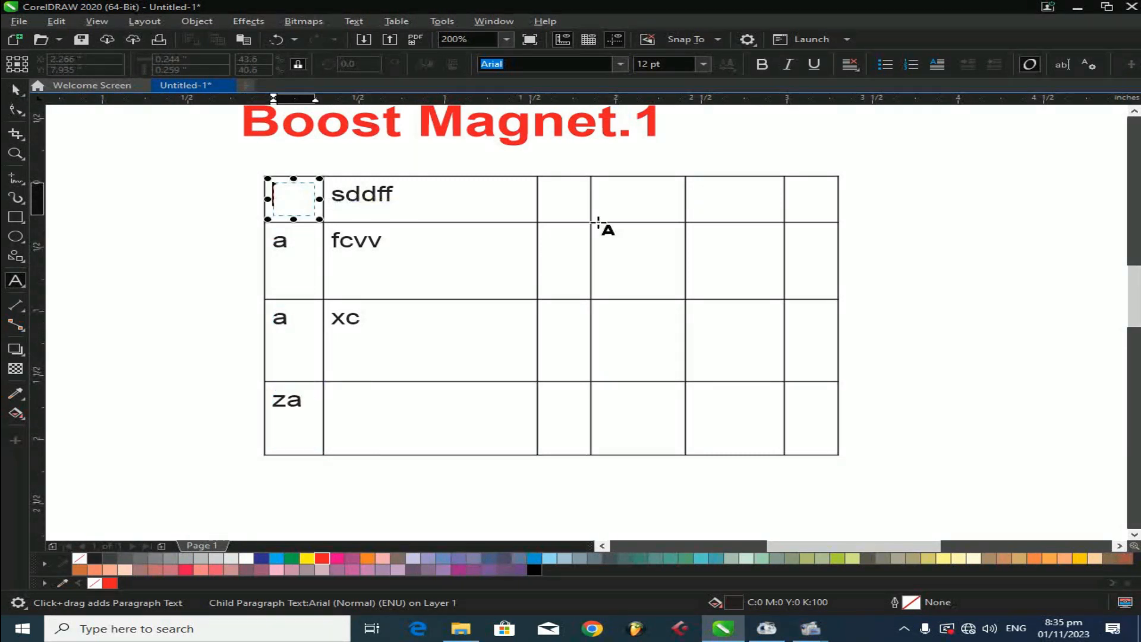
- Type S, D, F and V down the cells of the table's third column
left_click(565, 199)
type("S")
left_click(579, 261)
type("D")
left_click(550, 361)
type("F")
left_click(550, 416)
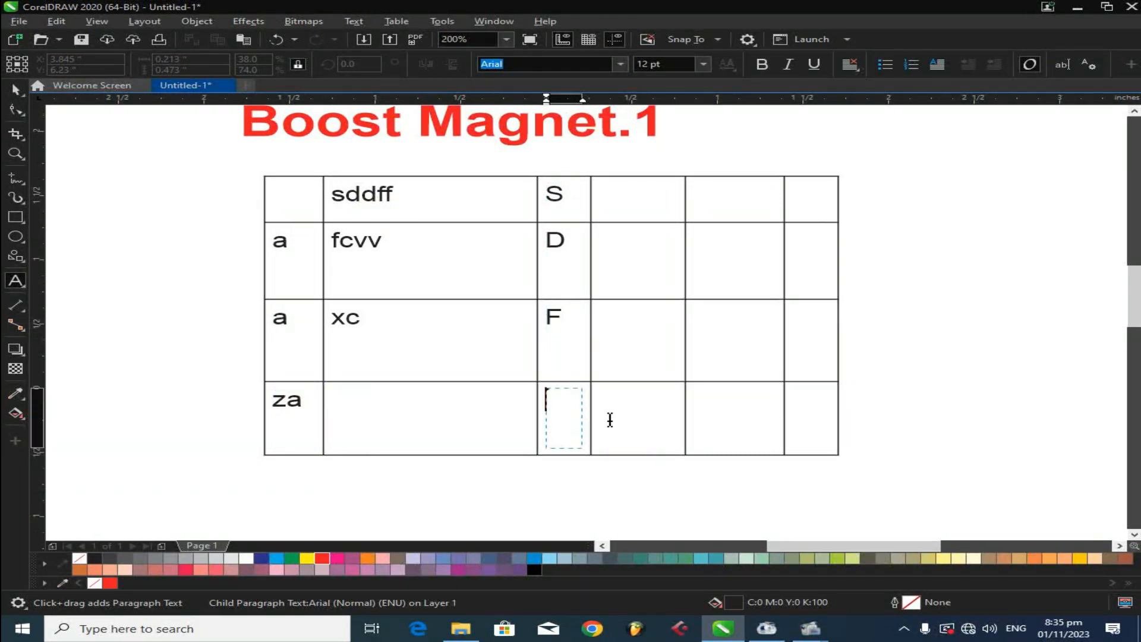
- Type A, q, d and a into the cells of the table's fourth column
left_click(638, 392)
type("A")
left_click(631, 235)
type("q")
left_click(634, 200)
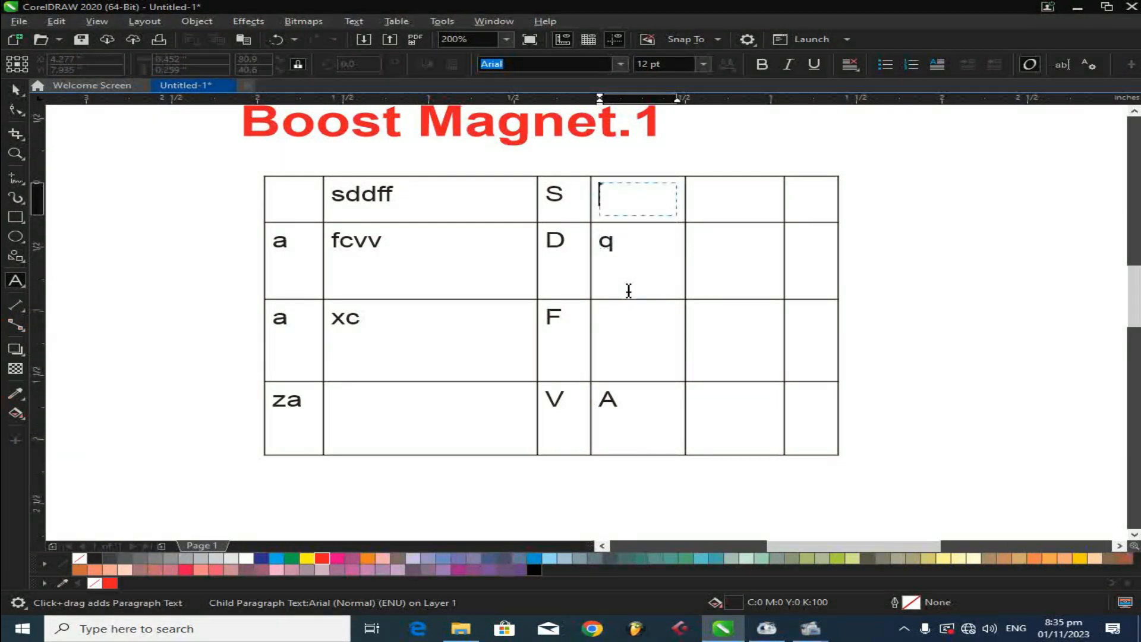
left_click(622, 322)
type("d")
left_click(623, 201)
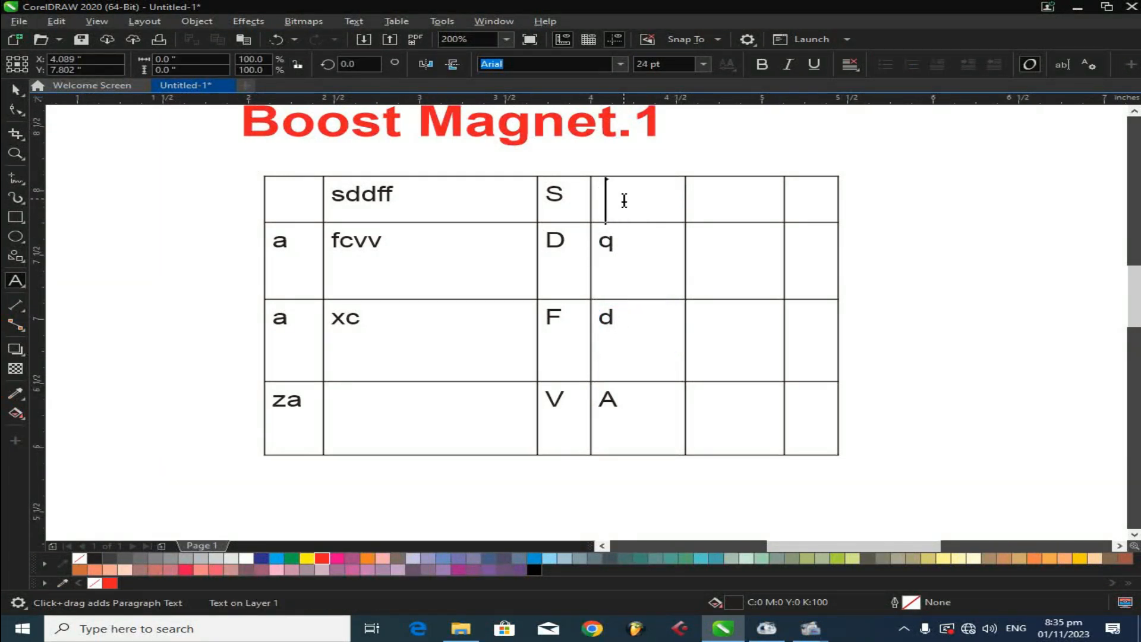
type("a")
- Type s, d, d and f down the cells of the table's fifth column
left_click(700, 193)
type("s")
left_click(735, 245)
type("d")
left_click(711, 351)
type("d")
left_click(713, 432)
type("f")
left_click(798, 426)
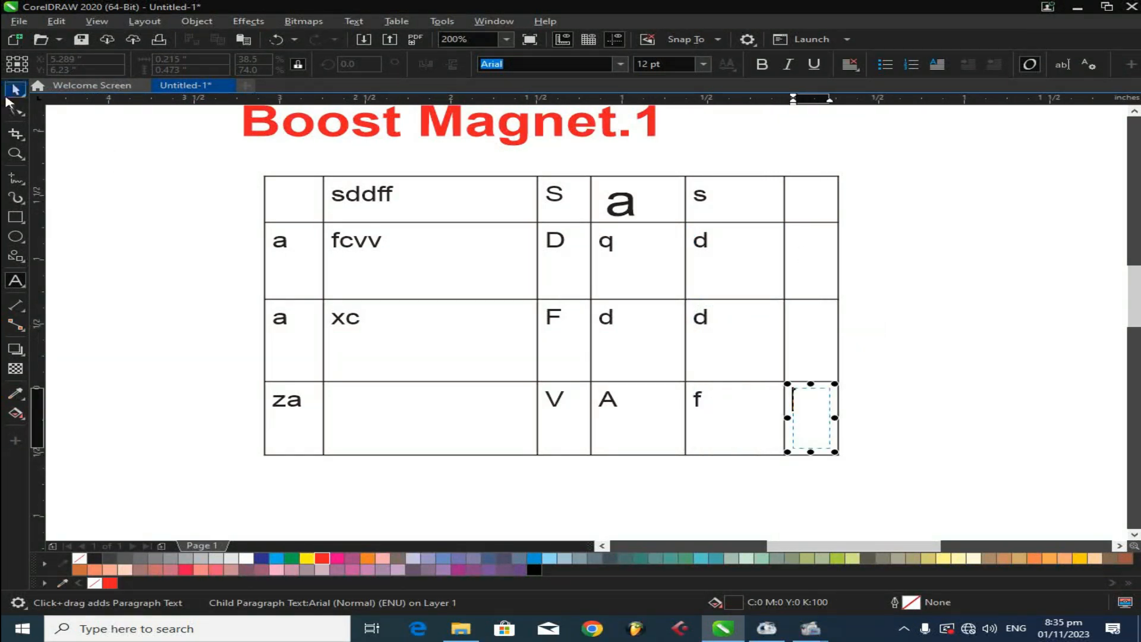
- Select the whole filled-in table and delete it
left_click(379, 193)
left_click(383, 194)
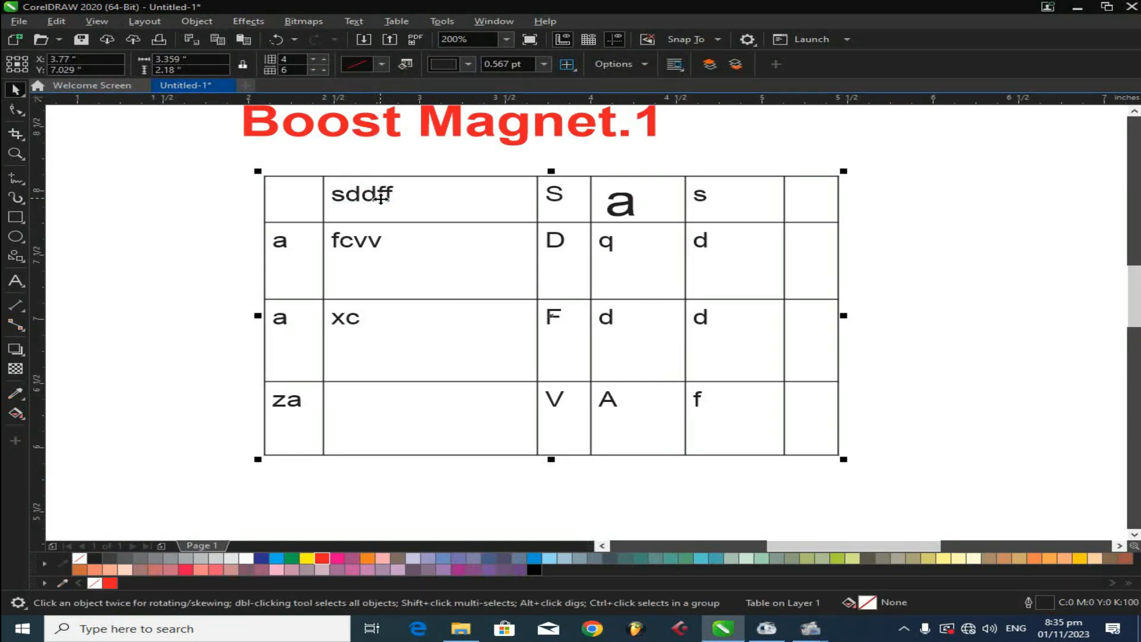
left_click(16, 89)
scroll(553, 281, "down", 1)
left_click_drag(551, 280, 238, 256)
key("Delete")
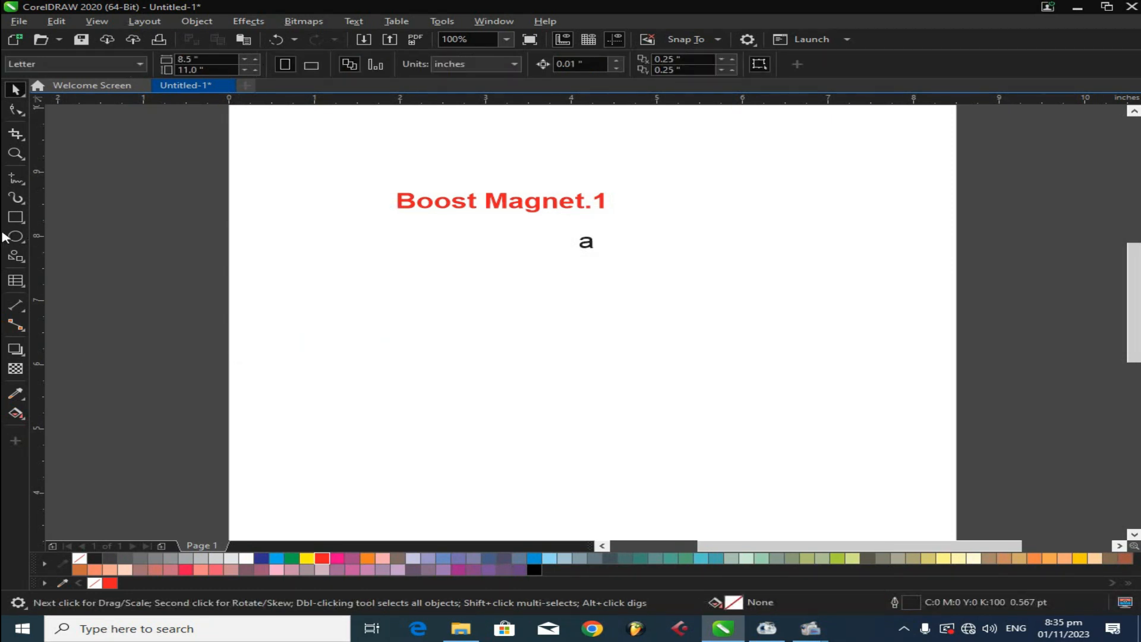
- Draw a new 3-row, 4-column table about 4.5 by 2.9 inches and move it up below the text
left_click(26, 292)
left_click(47, 298)
left_click_drag(375, 318, 764, 501)
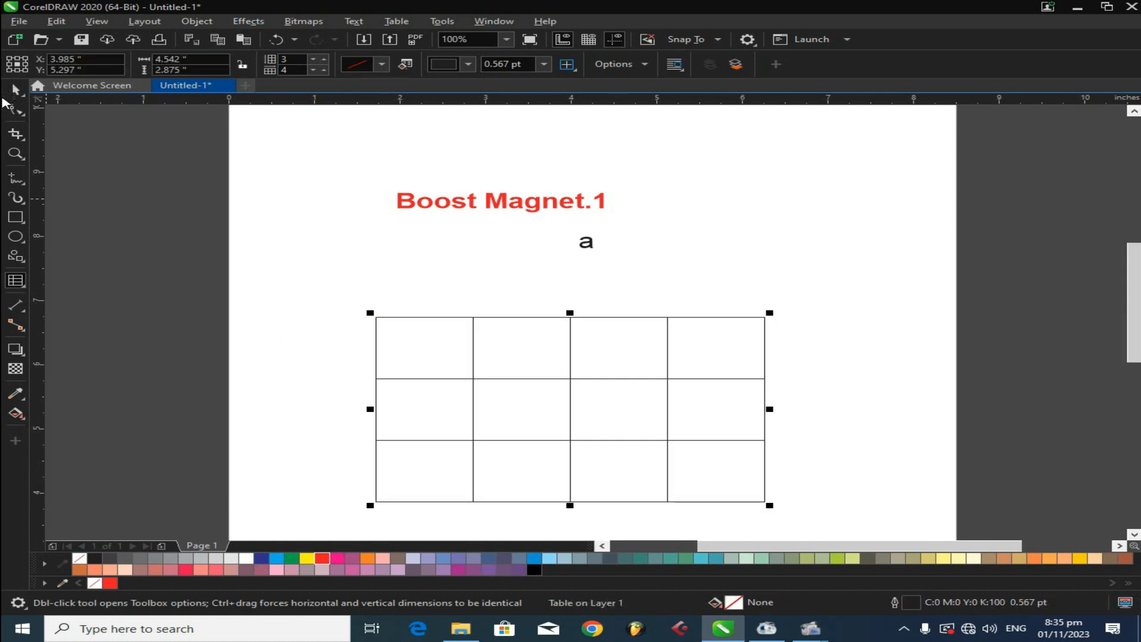
left_click_drag(568, 386, 566, 343)
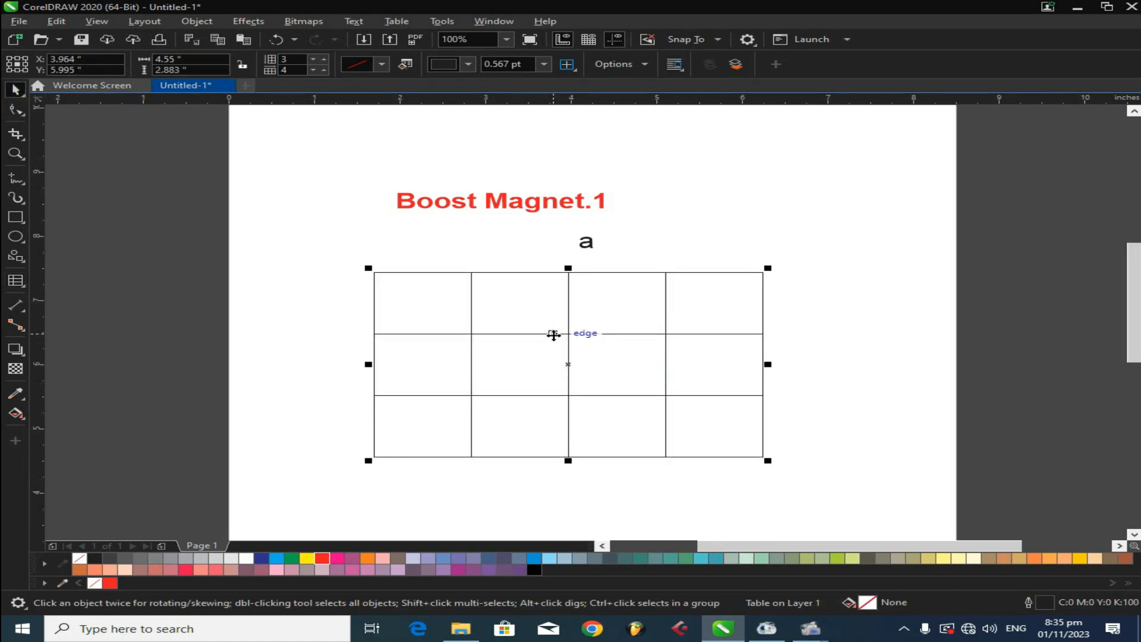
- Move the table's row borders to make the top and bottom rows shorter
double_click(609, 335)
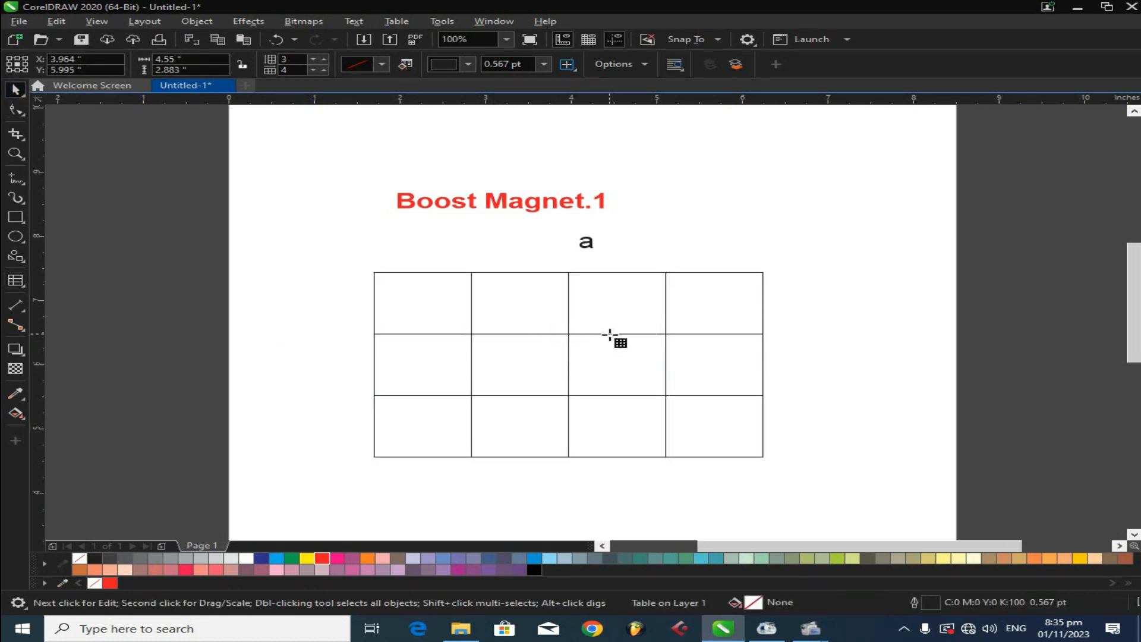
left_click_drag(611, 332, 590, 360)
left_click_drag(616, 455, 608, 419)
- Move three column borders to narrow the outer columns and widen the middle ones
left_click_drag(470, 344, 422, 336)
left_click_drag(671, 328, 703, 330)
left_click_drag(569, 328, 598, 328)
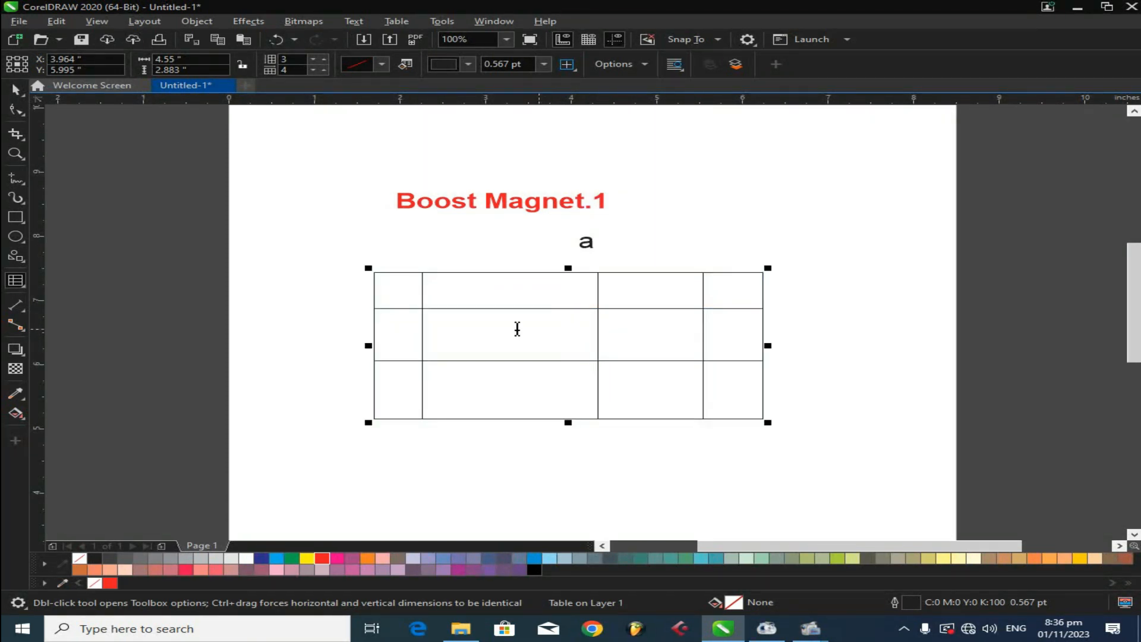
left_click(16, 217)
scroll(458, 315, "up", 2)
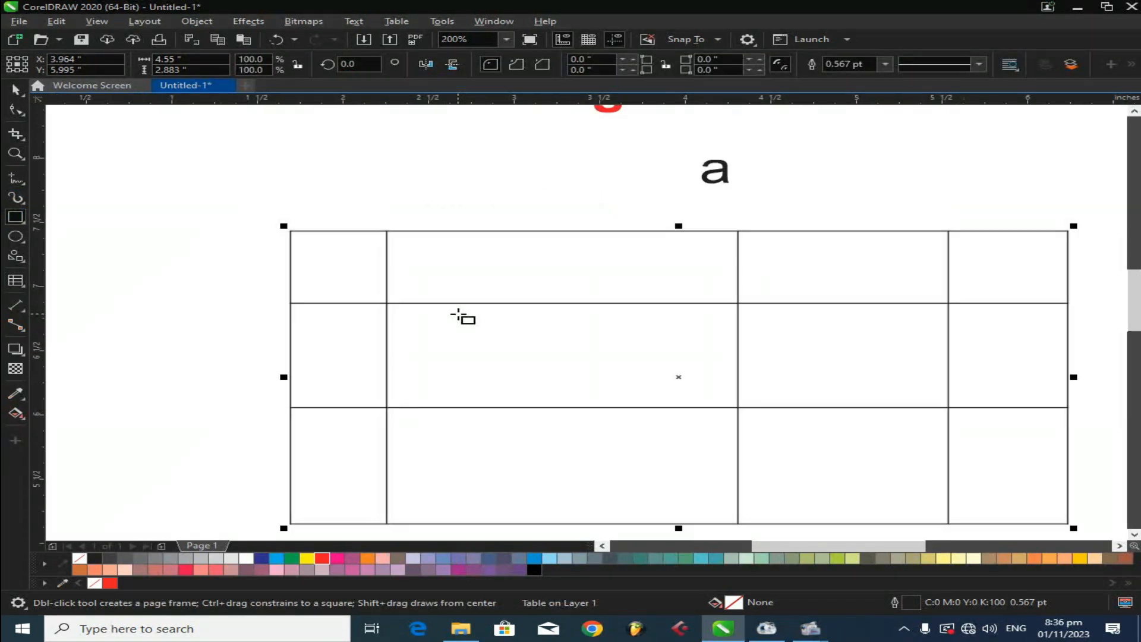
key("space")
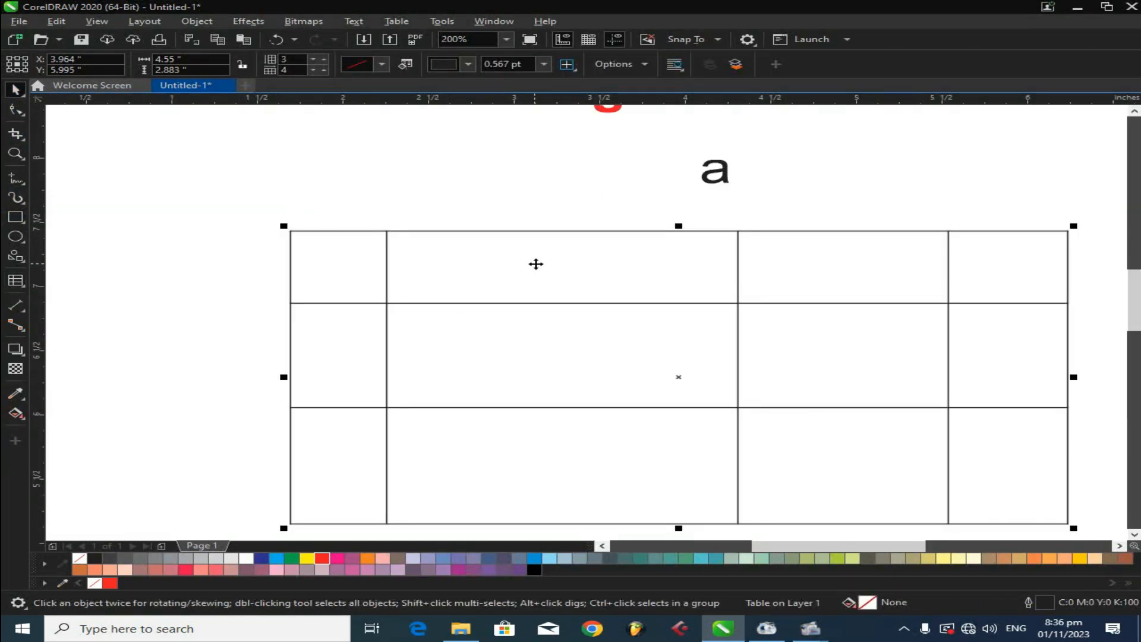
left_click(13, 219)
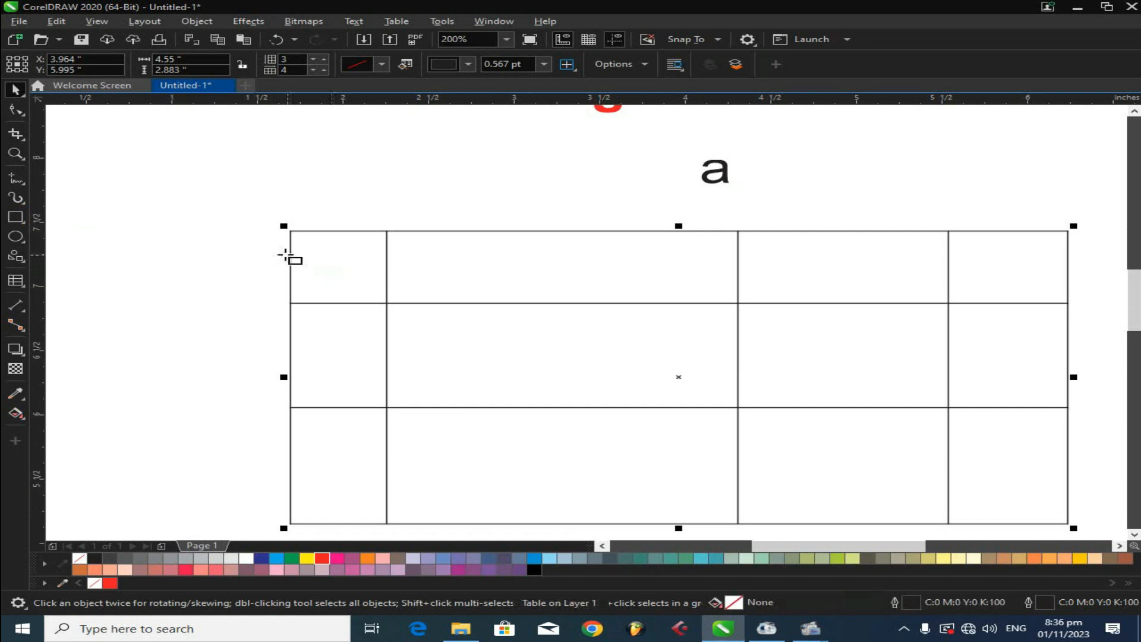
left_click_drag(287, 230, 391, 303)
key("space")
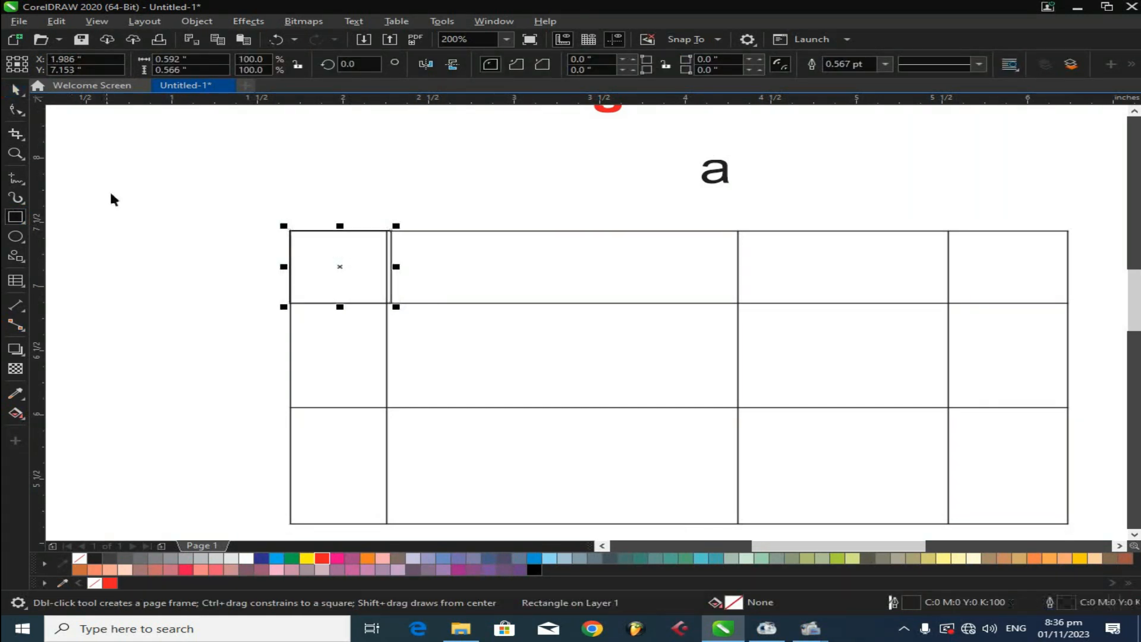
key("Delete")
- Draw a rectangle over the table's top-left cell and fill it red
left_click(15, 217)
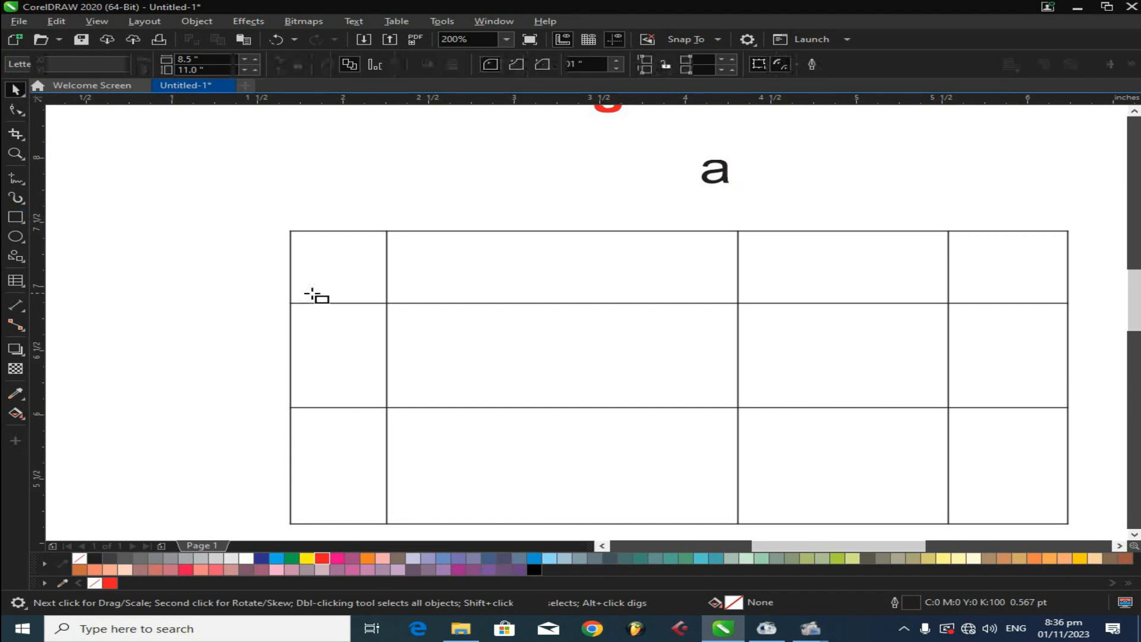
left_click_drag(290, 230, 387, 304)
left_click(323, 558)
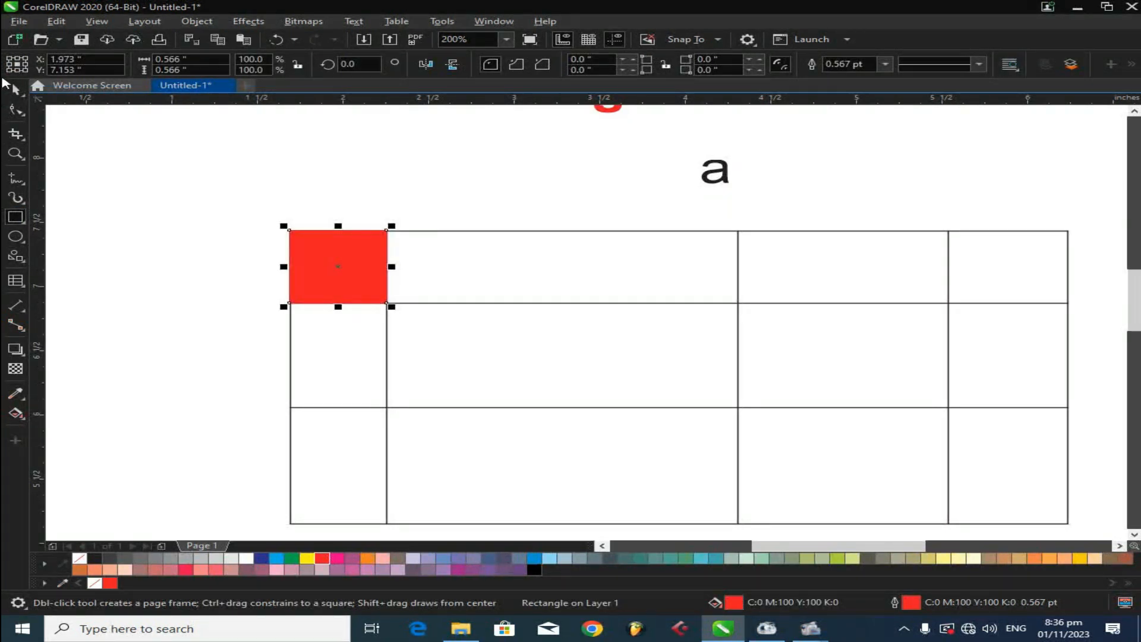
- Copy the red rectangle across the remaining cells of the table's top row
key("space")
left_click(80, 560)
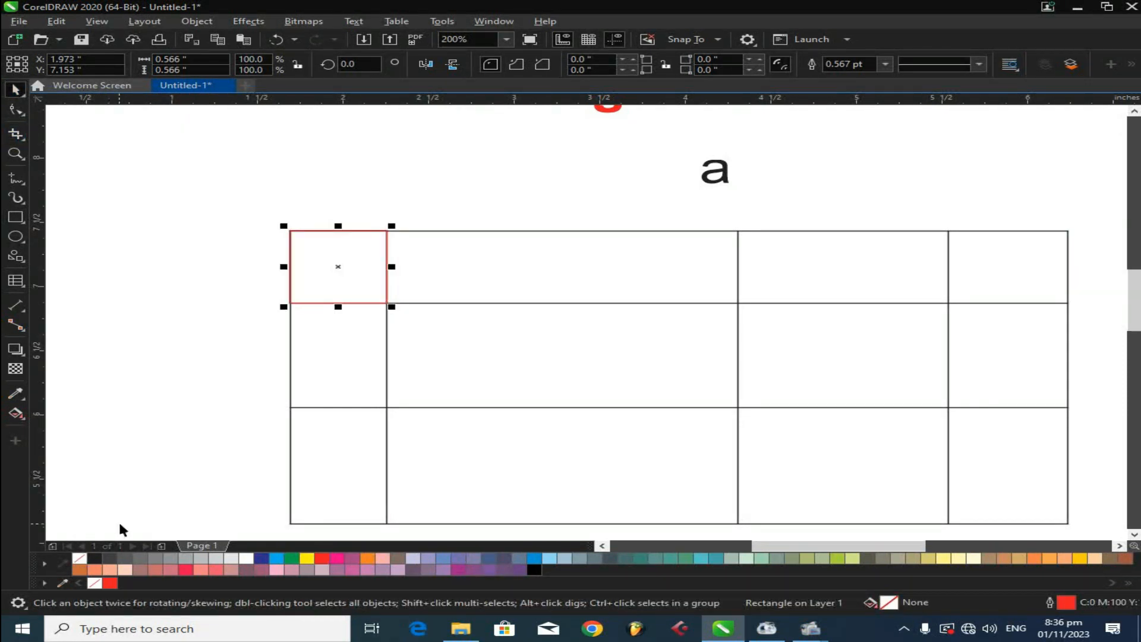
left_click(326, 559)
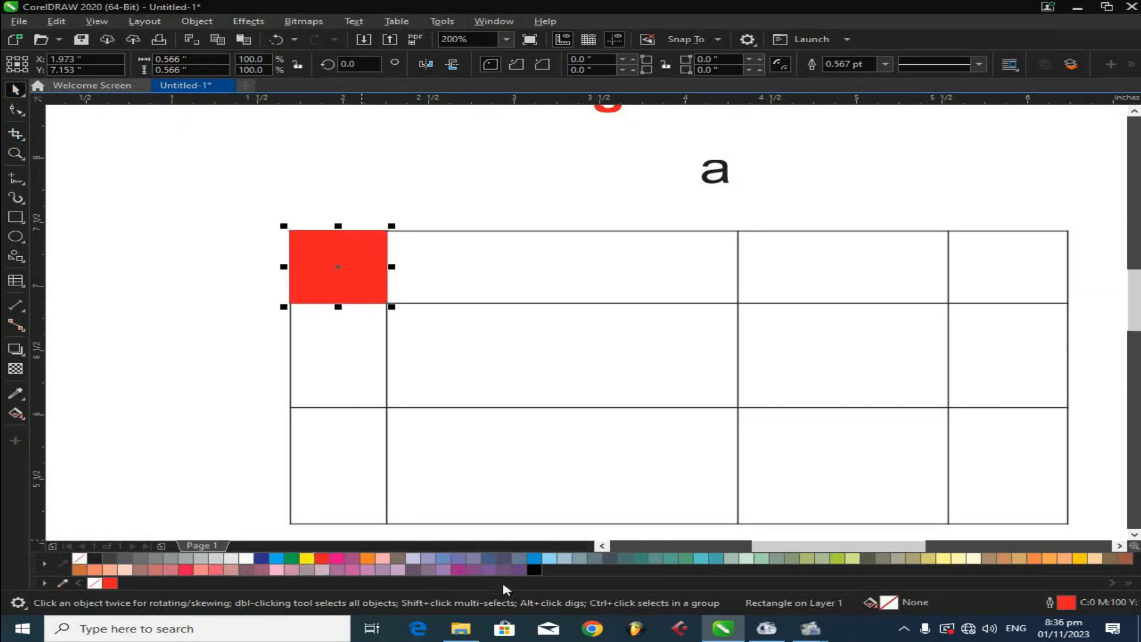
right_click(534, 569)
left_click_drag(288, 272, 739, 297)
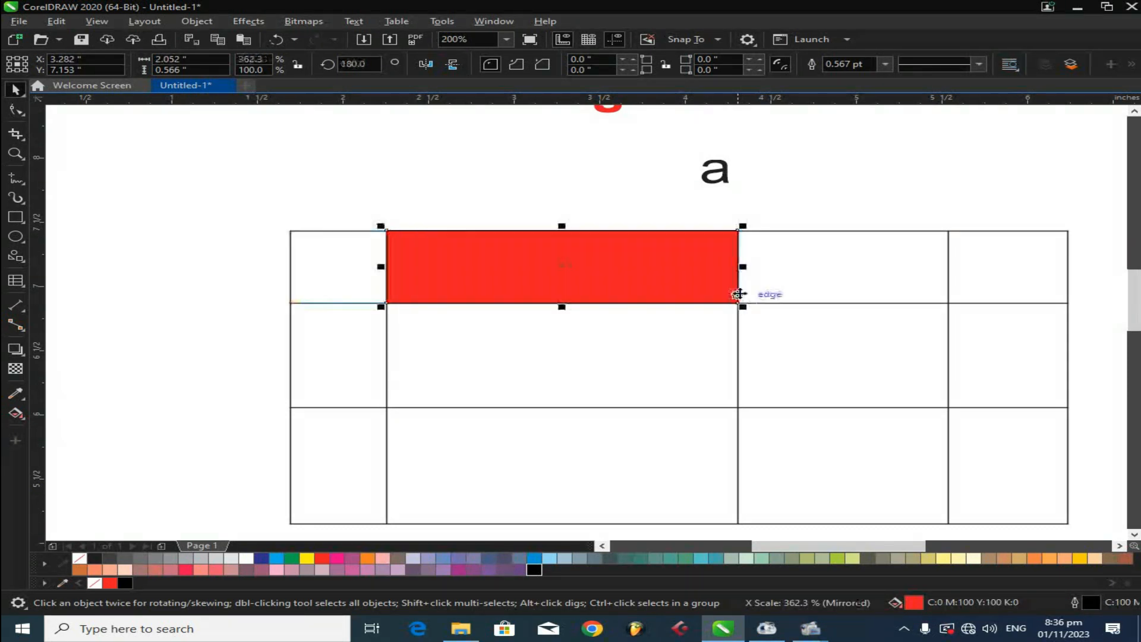
left_click_drag(386, 267, 949, 298)
left_click_drag(731, 269, 1068, 298)
left_click(689, 290)
left_click(751, 265)
left_click(731, 262)
left_click_drag(743, 267, 290, 284)
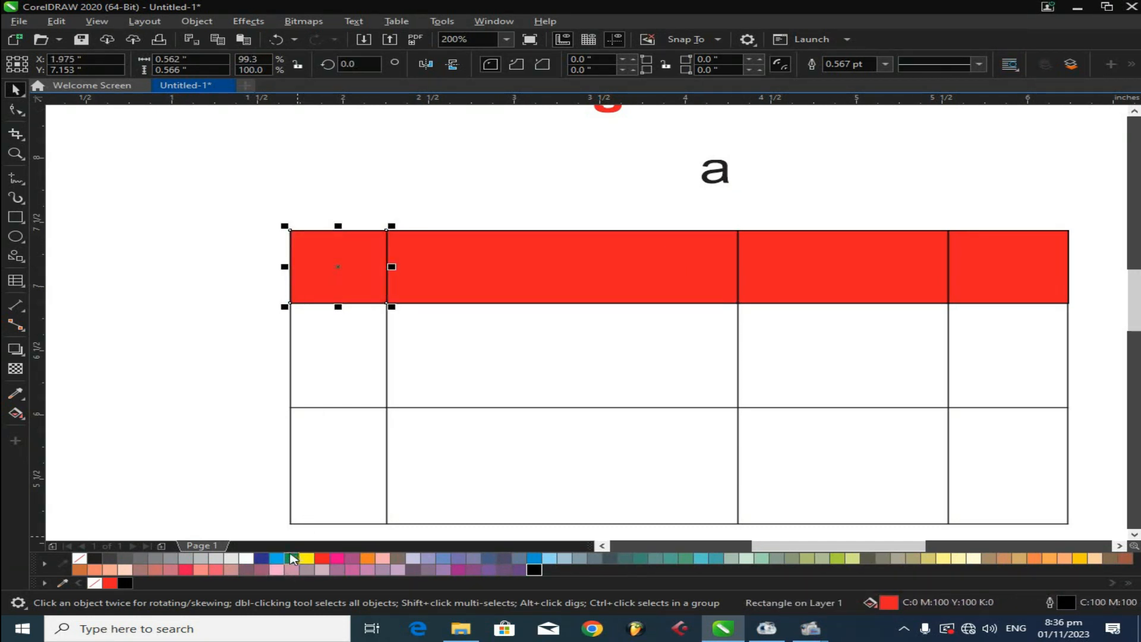
- Fill two of the top-row rectangles dark blue
left_click(261, 558)
left_click(805, 298)
left_click(261, 558)
left_click(222, 464)
- Delete the table, its coloured rectangles and the remaining heading and text to clear the page
scroll(545, 287, "down", 2)
left_click_drag(331, 237, 792, 468)
key("Delete")
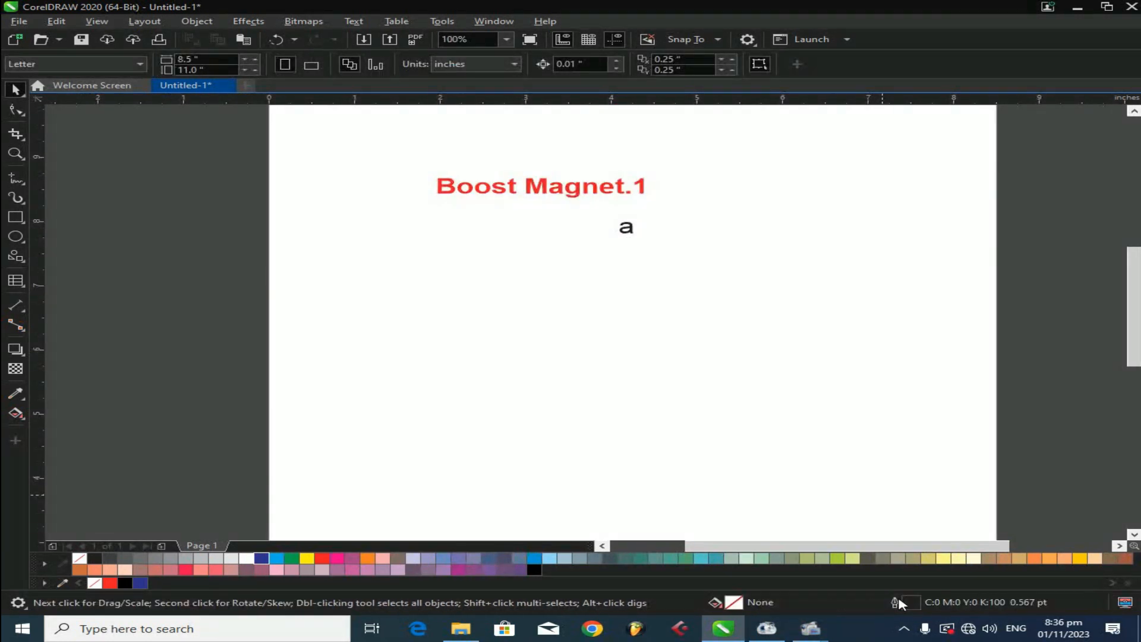
left_click_drag(365, 290, 671, 148)
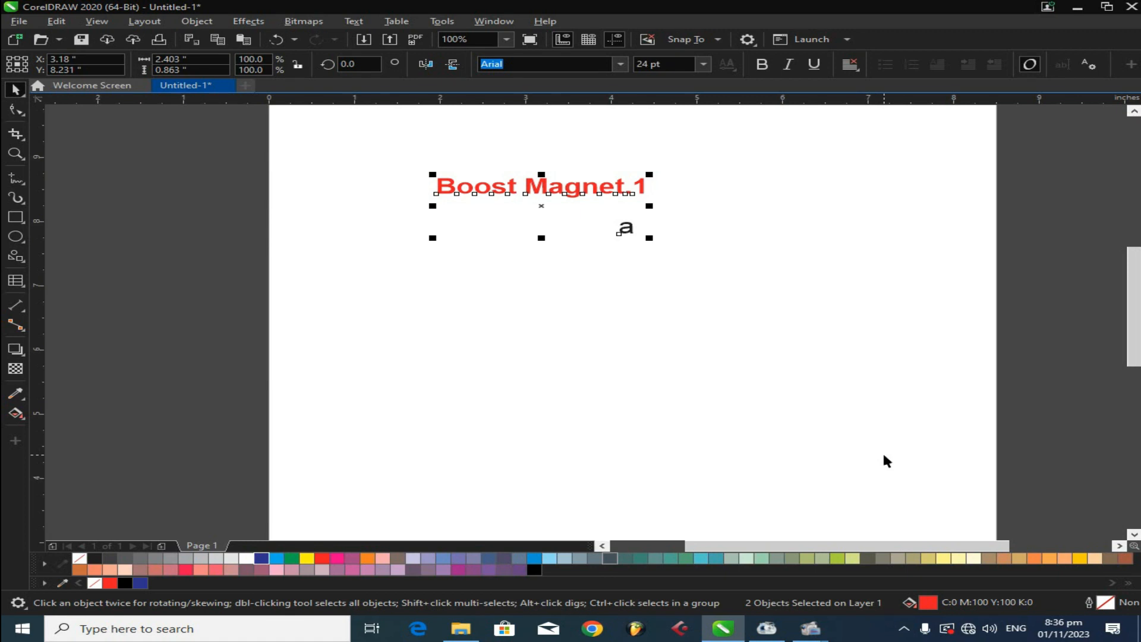
key("Delete")
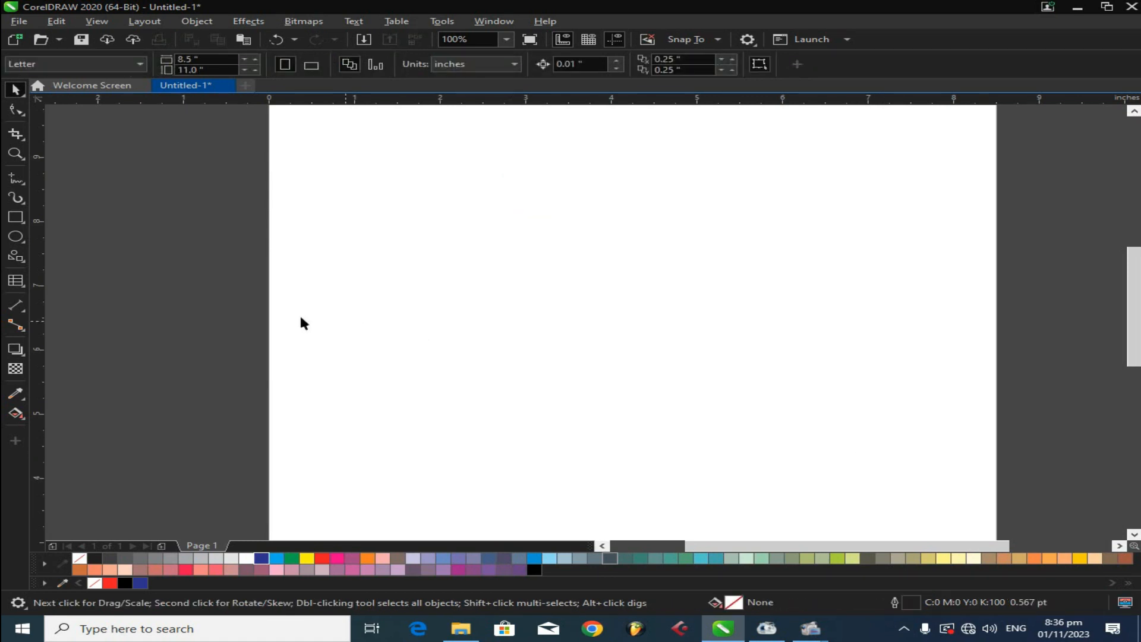
- Draw a circle about 2.4 inches wide with the Ellipse tool and move it up the page
key("F7")
left_click_drag(492, 209, 696, 392)
left_click(17, 89)
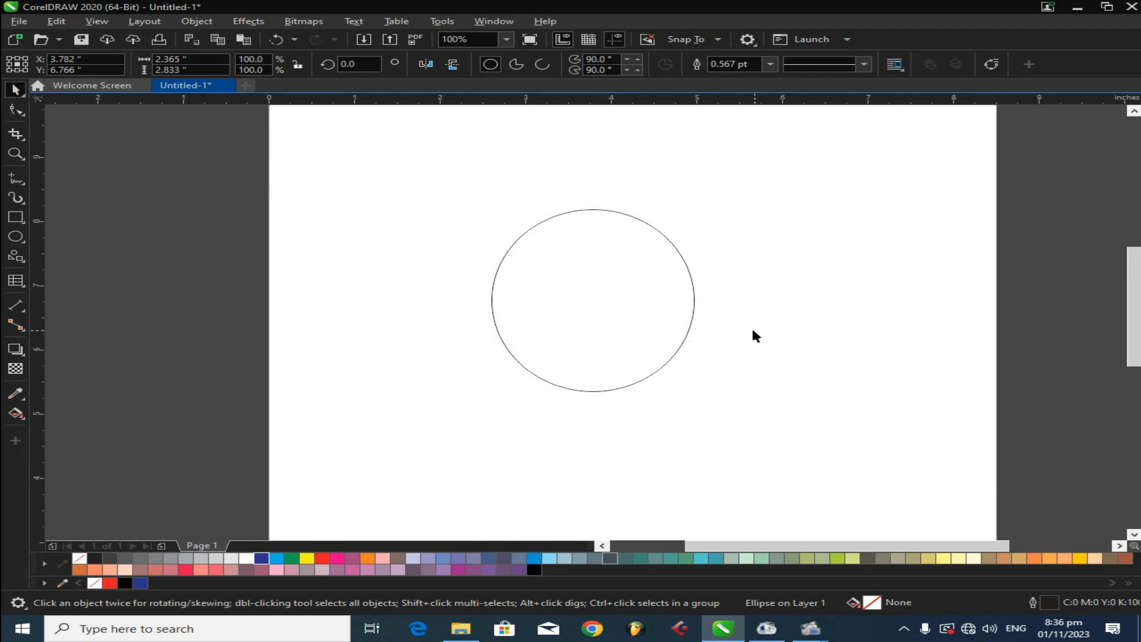
left_click_drag(668, 353, 597, 319)
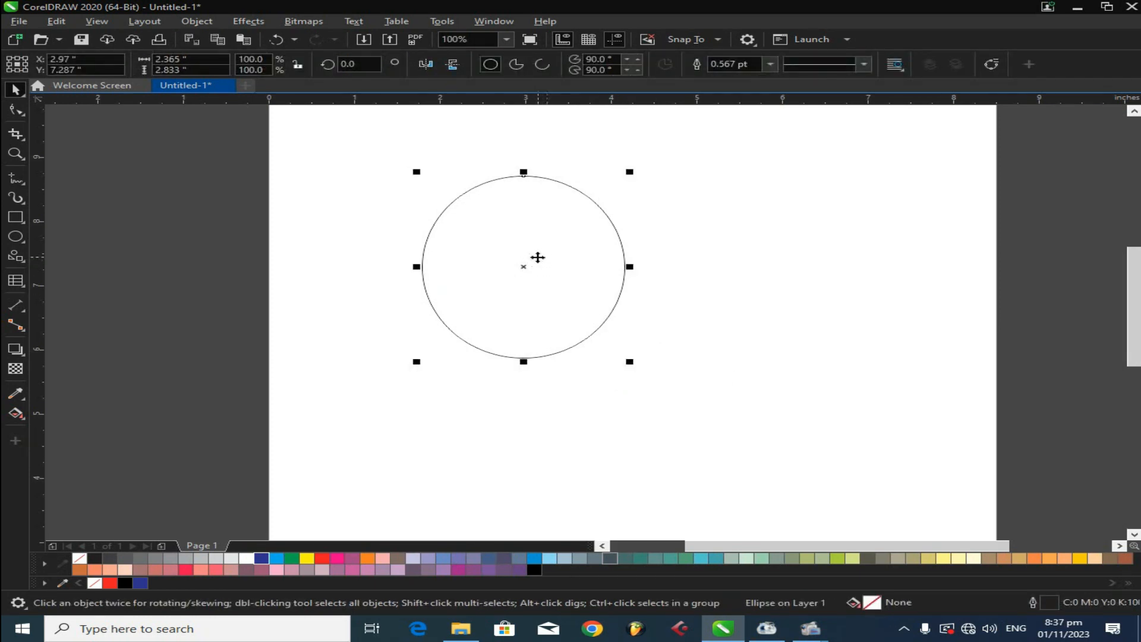
- Set the circle's outline width to 2.0 pt
left_click_drag(485, 276, 560, 272)
left_click(770, 65)
left_click(746, 138)
- Create a smaller concentric copy of the circle inside it and enlarge the outer circle slightly
left_click(506, 286)
left_click(605, 341)
left_click_drag(652, 362, 661, 370)
left_click_drag(618, 340, 643, 284)
right_click(643, 284)
left_click(666, 282)
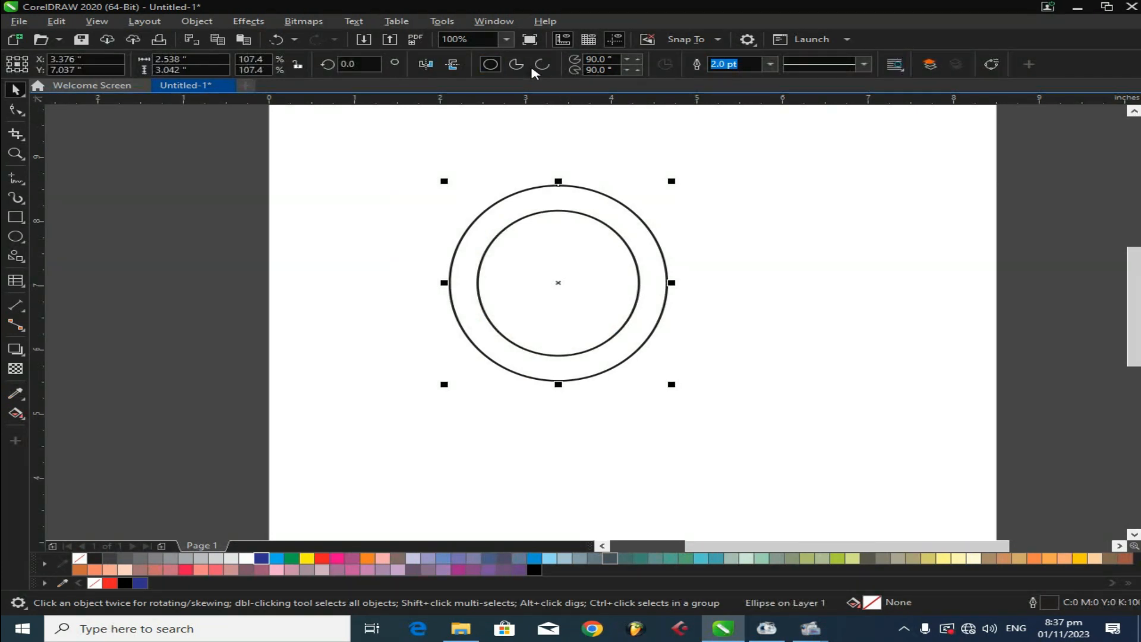
- Turn the outer circle into an arc with a 0° start angle and 200° end angle
left_click(541, 65)
left_click(666, 283)
left_click(666, 283)
left_click(628, 70)
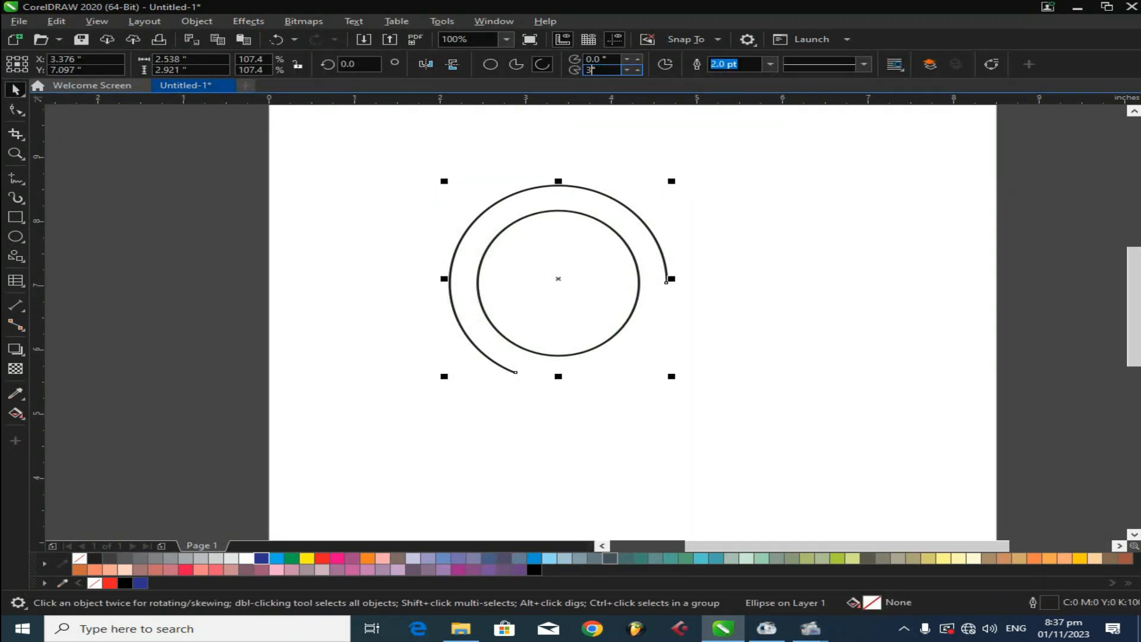
key("Return")
- Rotate the outer arc so its gap sits at the bottom, undoing one attempt
left_click(667, 257)
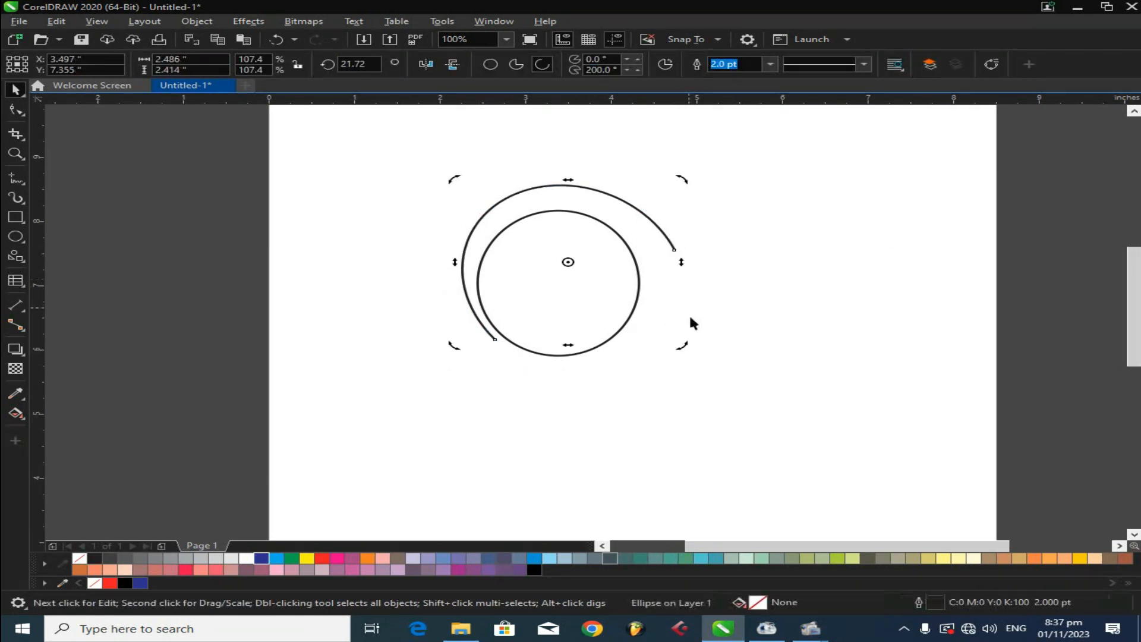
left_click(749, 302)
left_click_drag(777, 167, 416, 386)
left_click(617, 332)
left_click_drag(674, 360, 700, 302)
left_click(646, 353)
key("ctrl+z")
left_click(656, 360)
left_click(615, 332)
left_click(683, 378)
left_click(512, 284)
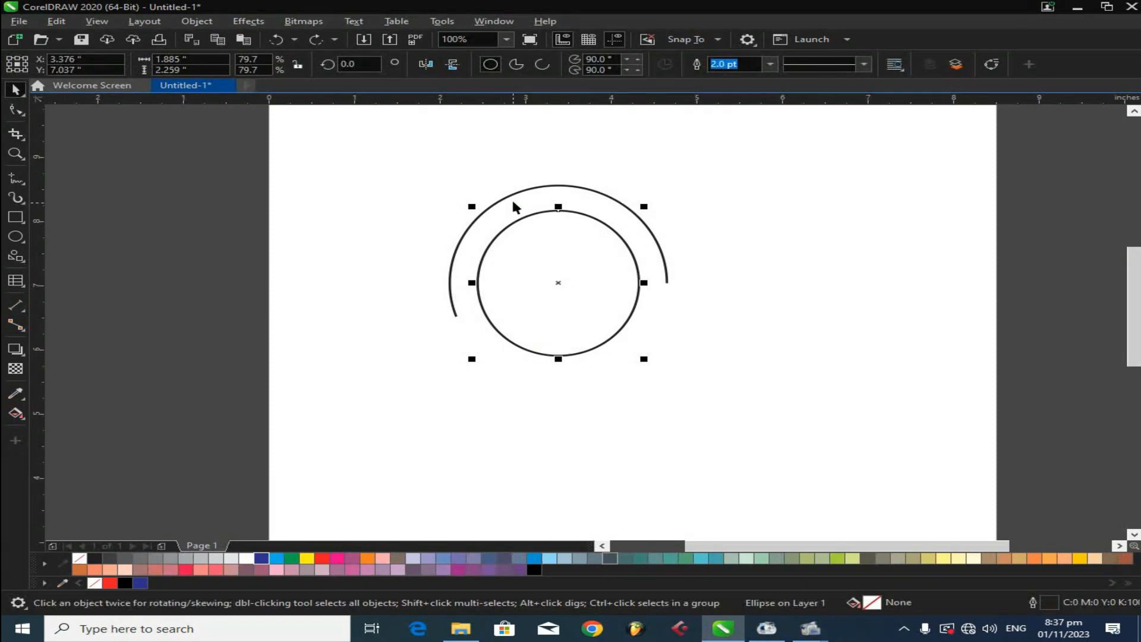
left_click(512, 200)
- Add the text 'Logo design' below the circles in Ebrima, enlarge it and center it under them
left_click(18, 266)
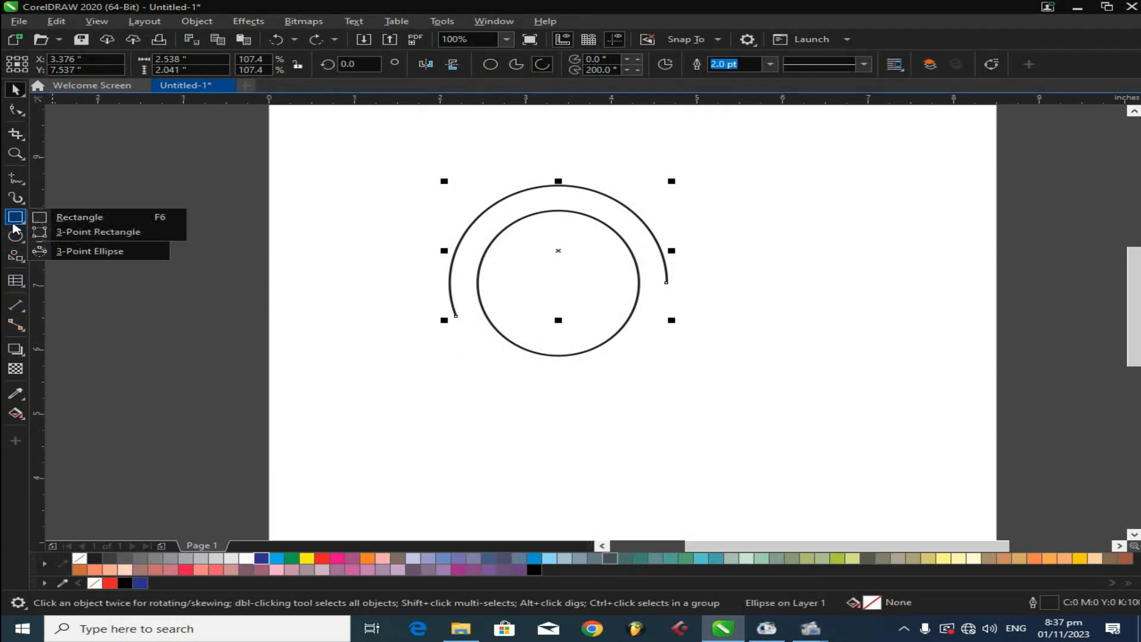
left_click(53, 280)
left_click(466, 373)
type("Lo")
left_click(15, 90)
left_click(619, 64)
left_click(534, 102)
left_click_drag(640, 388, 696, 394)
left_click(639, 286, "shift")
key("c")
left_click(866, 364)
- Capitalize the text to 'Logo Design' and make it bold
double_click(569, 373)
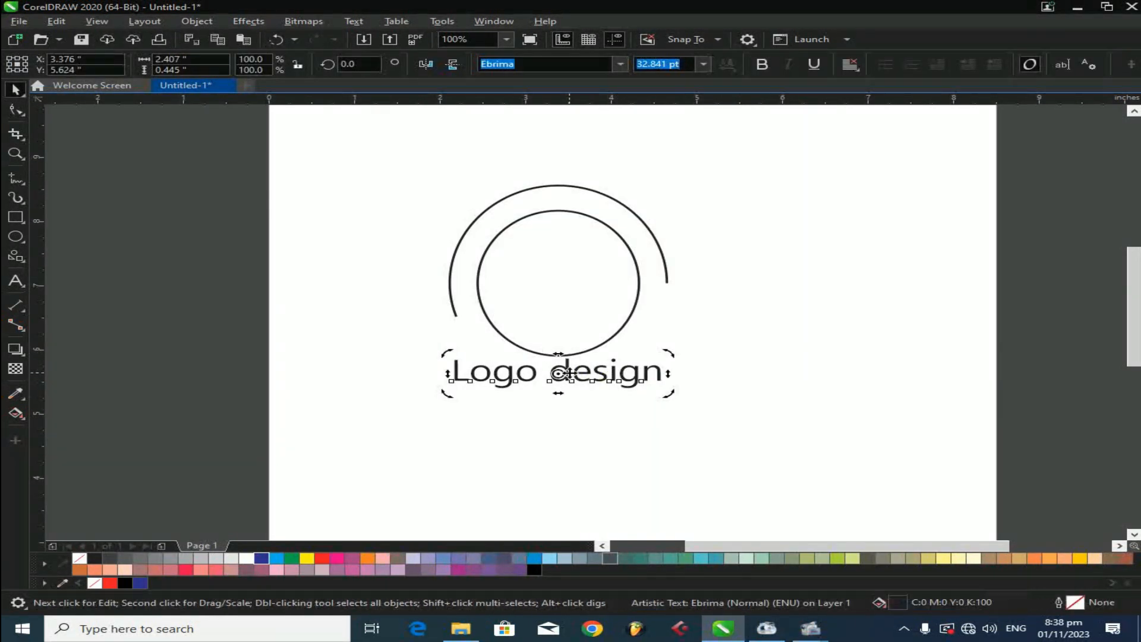
left_click(569, 373)
key("BackSpace")
type("D")
key("ctrl+space")
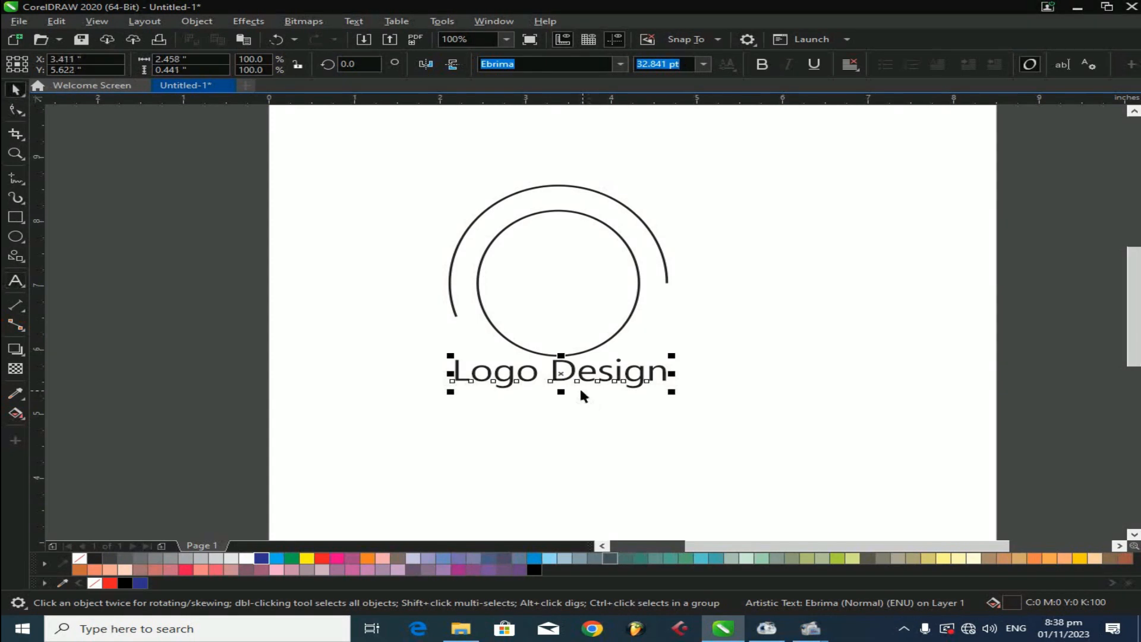
left_click_drag(579, 381, 601, 390)
left_click(763, 64)
left_click(638, 294, "shift")
key("x")
left_click(851, 476)
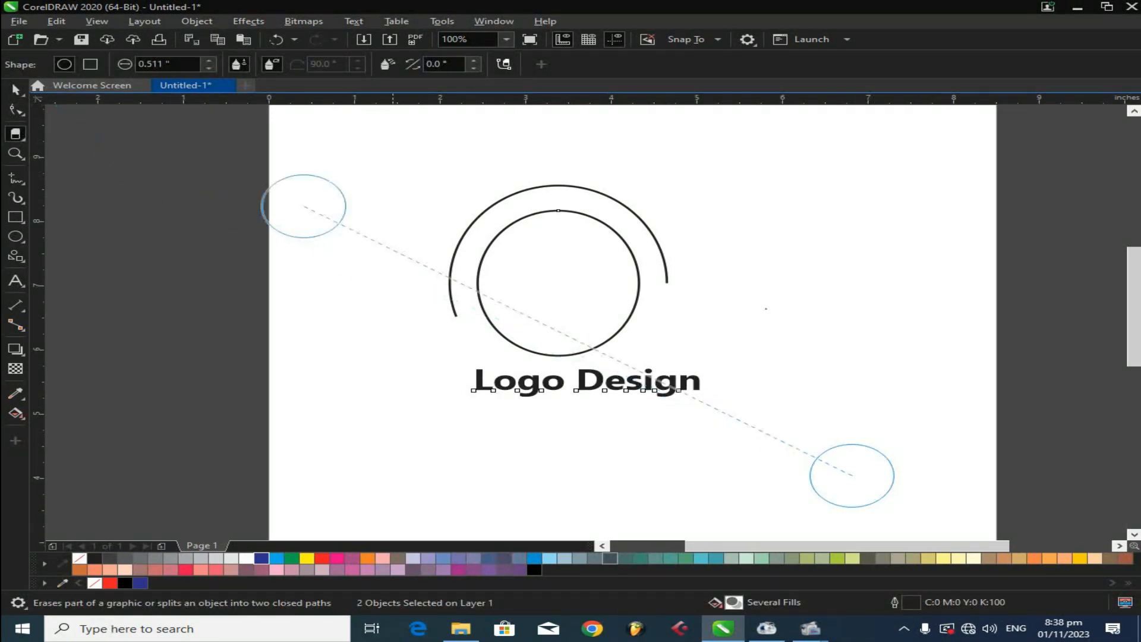
left_click(942, 400)
left_click(16, 90)
left_click(899, 409)
key("ctrl+z")
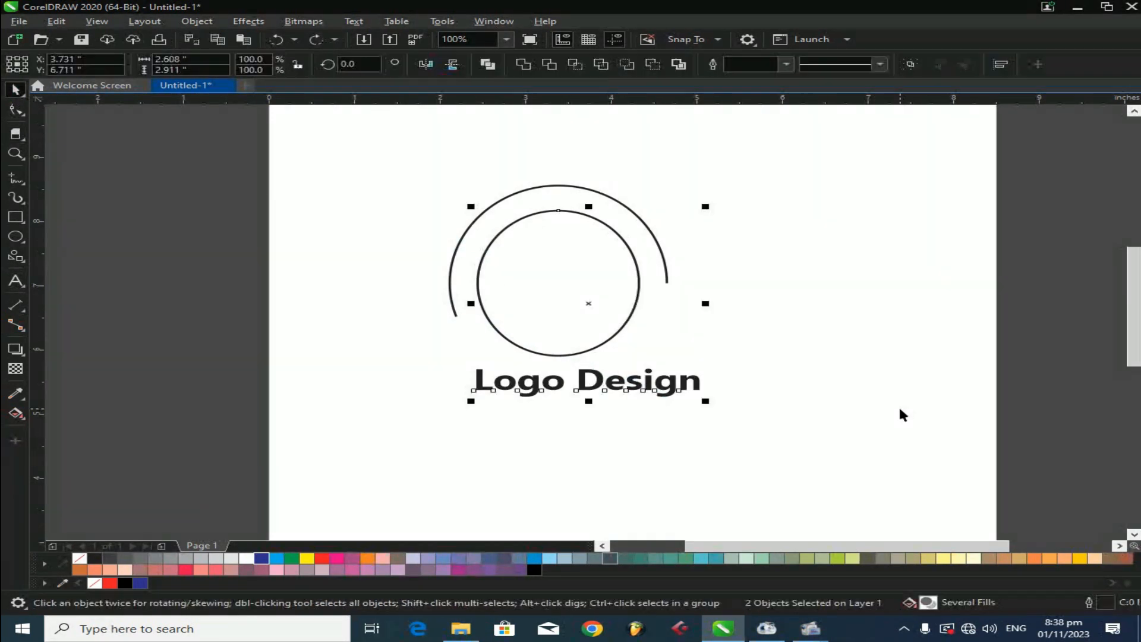
- Center the text on the circles and fit 'Logo Design' to the inner circle's path
key("c")
left_click(354, 21)
left_click(395, 301)
left_click(624, 356)
left_click(353, 21)
left_click(387, 217)
left_click(353, 21)
left_click(395, 204)
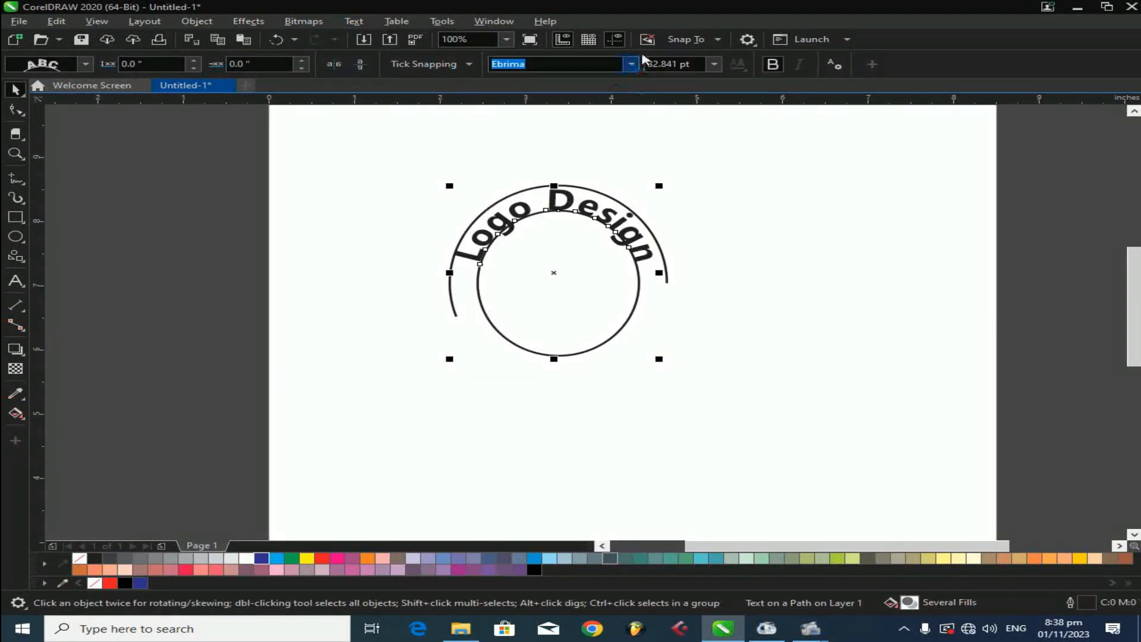
- Slide the curved text along the path and set its font size to 15 pt
left_click_drag(480, 266, 467, 255)
left_click_drag(692, 64, 634, 66)
type("15")
key("Return")
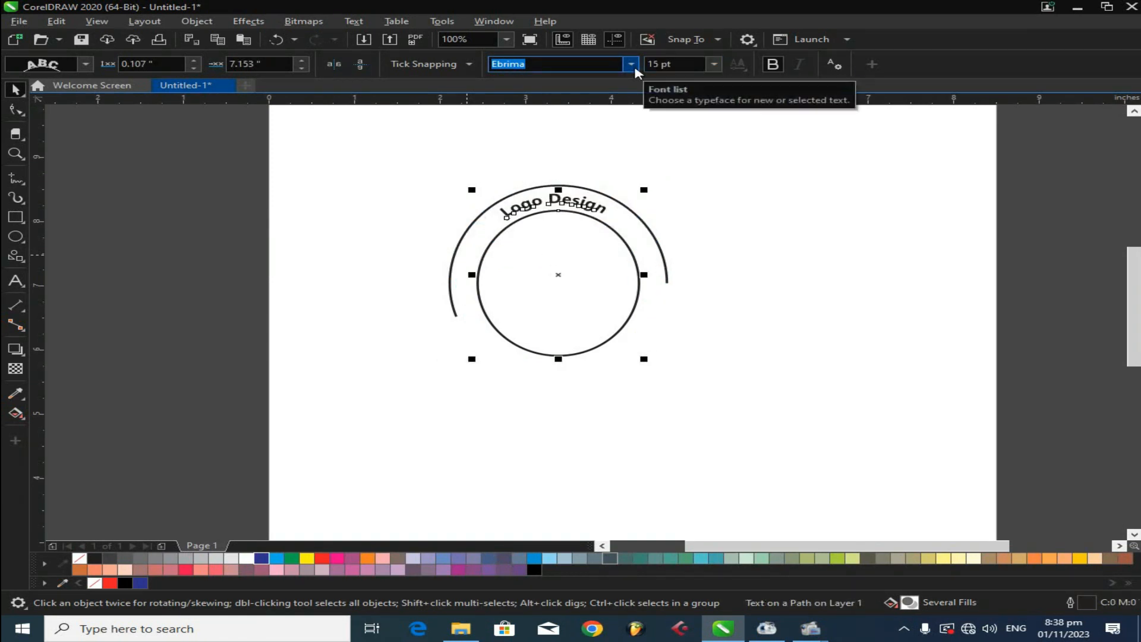
- Set the curved 'Logo Design' text to 18 pt and adjust its distance from the path
scroll(582, 200, "up", 2)
mouse_move(431, 234)
left_mouse_down()
mouse_move(380, 266)
mouse_move(450, 222)
left_mouse_up()
left_click(713, 63)
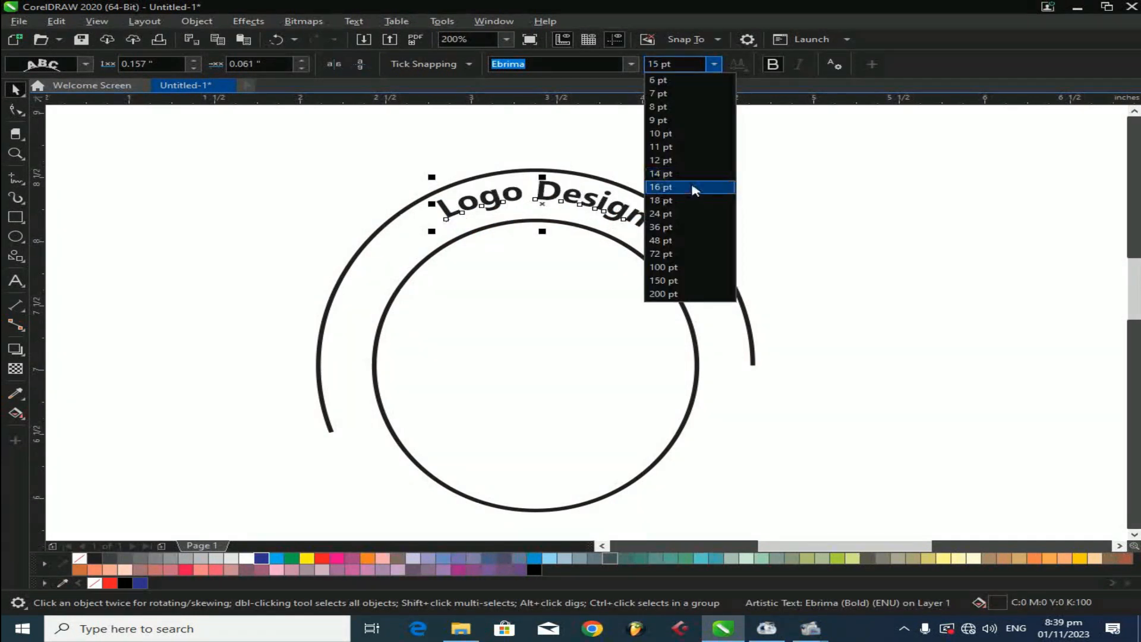
left_click(681, 202)
left_click_drag(536, 193, 534, 215)
left_click(658, 288)
left_click(588, 207)
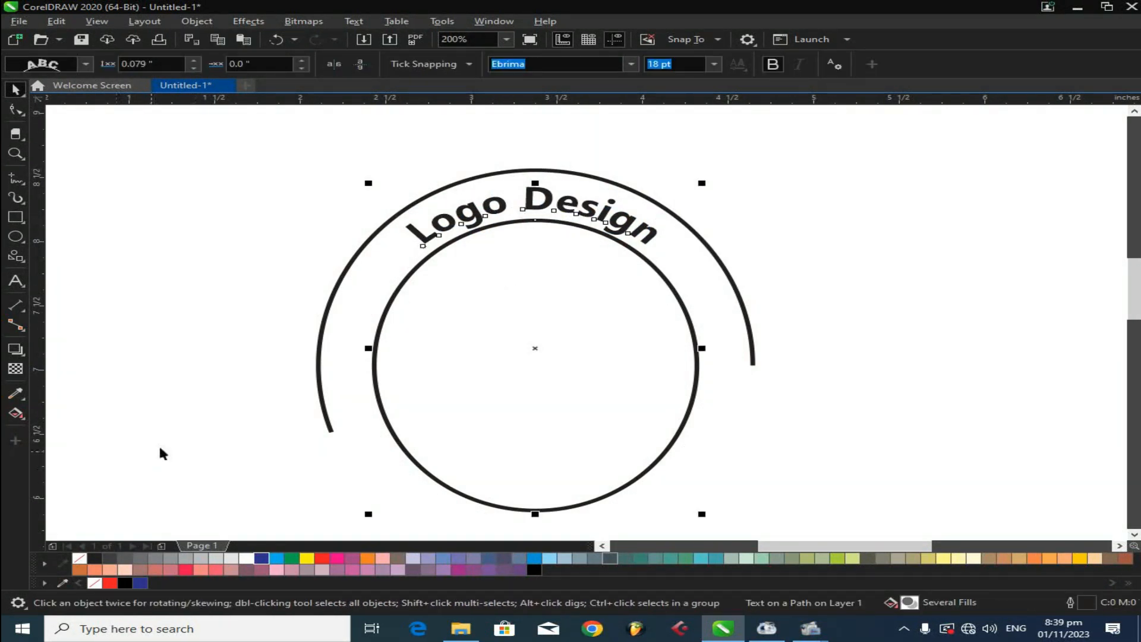
- Break the curved text apart from the circle path
left_click(305, 409)
key("ctrl+k")
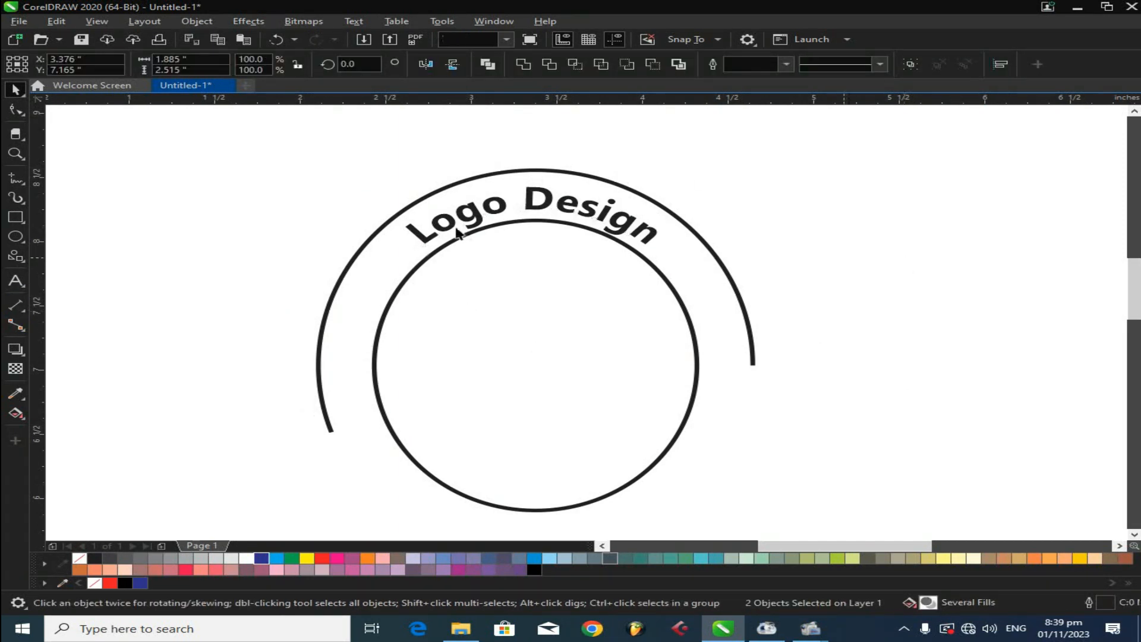
left_click(367, 228)
- Add the text 'Boost magnet' below the circles
key("F8")
scroll(367, 218, "down", 1)
left_click(364, 385)
type("BOOST")
key("BackSpace")
key("BackSpace")
key("BackSpace")
key("BackSpace")
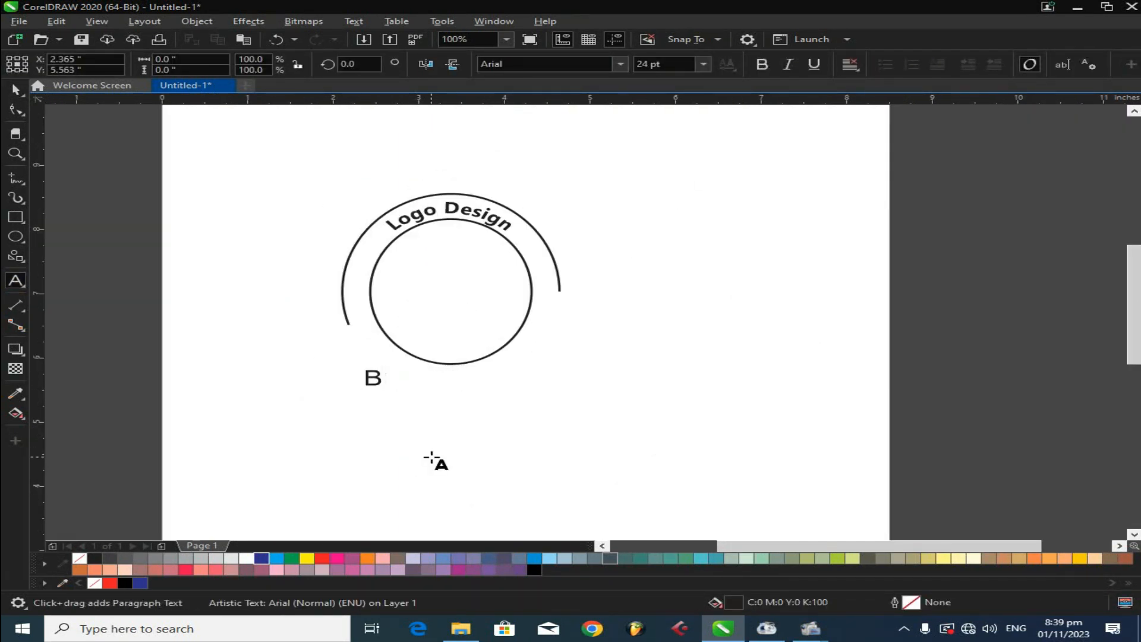
type("oost magnet")
key("BackSpace")
- Make the 'Boost magnet' text bold and change it to Title Case
left_click(16, 90)
key("ctrl+b")
left_click(353, 23)
left_click(392, 318)
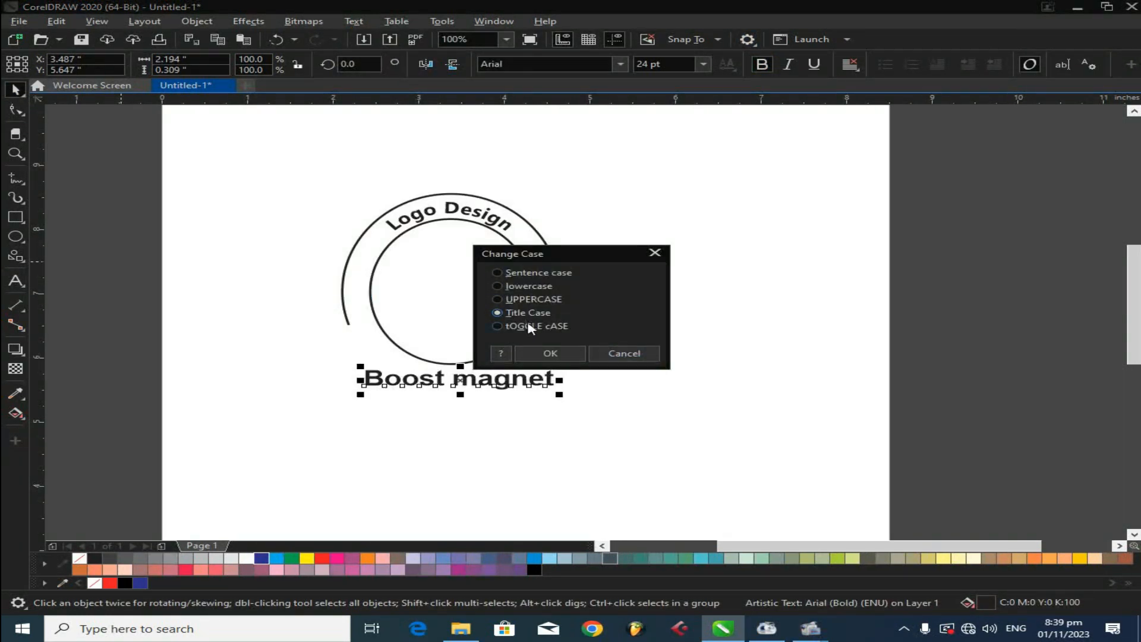
left_click(550, 353)
- Change the 'Boost Magnet' font to Futura Bk BT
left_click(620, 63)
scroll(571, 233, "down", 5)
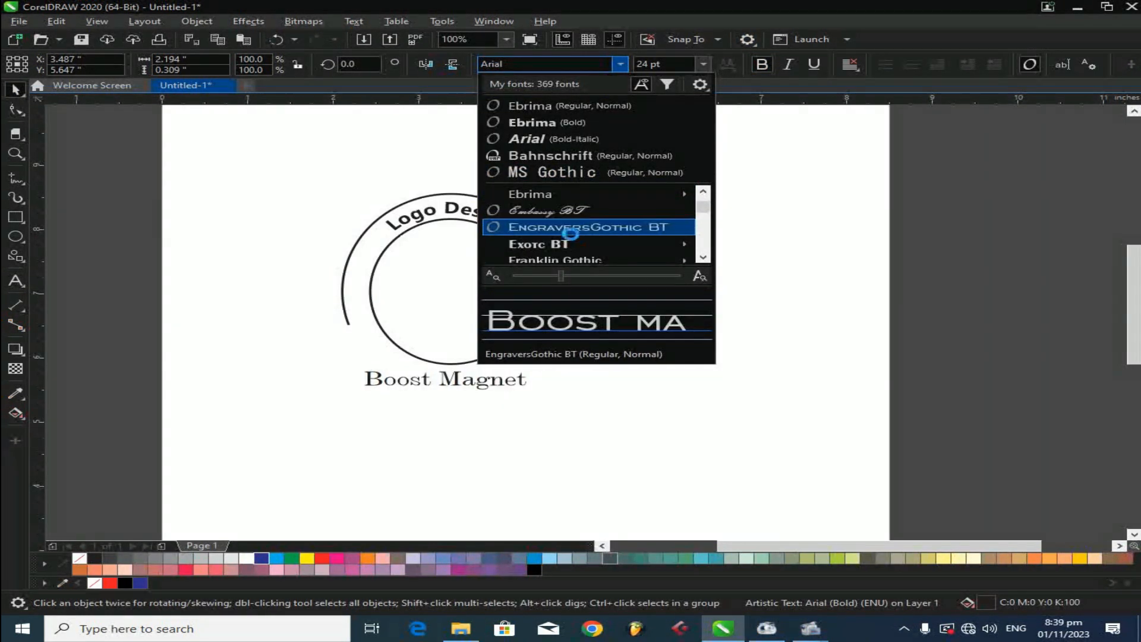
left_click(571, 244)
left_click(620, 63)
left_click(564, 248)
- Center the 'Boost Magnet' text under the circles and widen its letter spacing
left_click_drag(454, 375, 468, 377)
left_click(469, 335, "shift")
key("c")
left_click(475, 380)
left_click_drag(539, 397, 592, 395)
key("F10")
key("space")
- Fit the 'Boost Magnet' text to the inner circle's path
left_click(394, 305, "shift")
key("c")
left_click(500, 387)
left_click(476, 344, "shift")
left_click(353, 22)
left_click(383, 205)
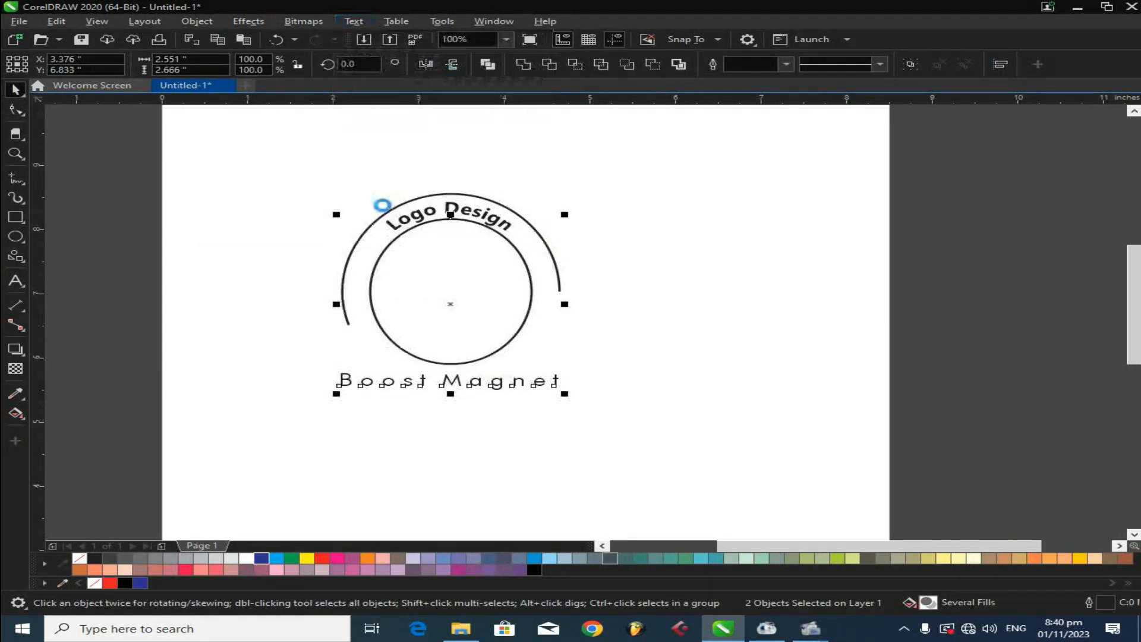
left_click_drag(448, 262, 461, 301)
key("ctrl+z")
left_click(692, 400)
left_click_drag(366, 265, 538, 322)
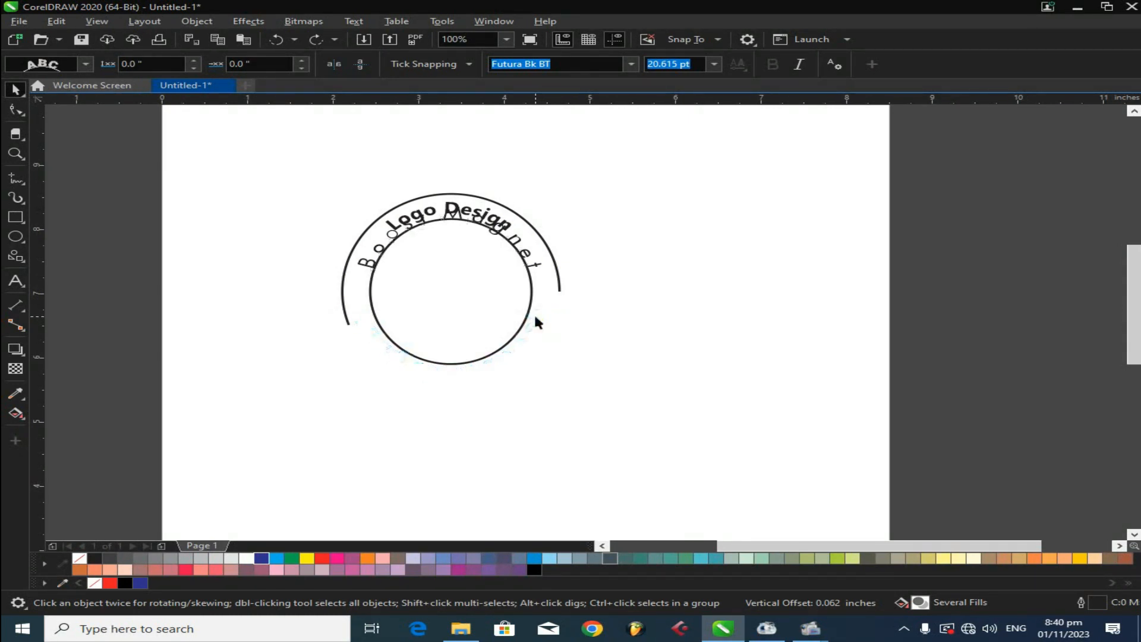
- Place 'Boost Magnet' along the bottom of the circle and break it apart from the path
left_click(434, 380)
left_click(437, 377)
key("ctrl+k")
left_click(454, 434)
left_click(373, 313)
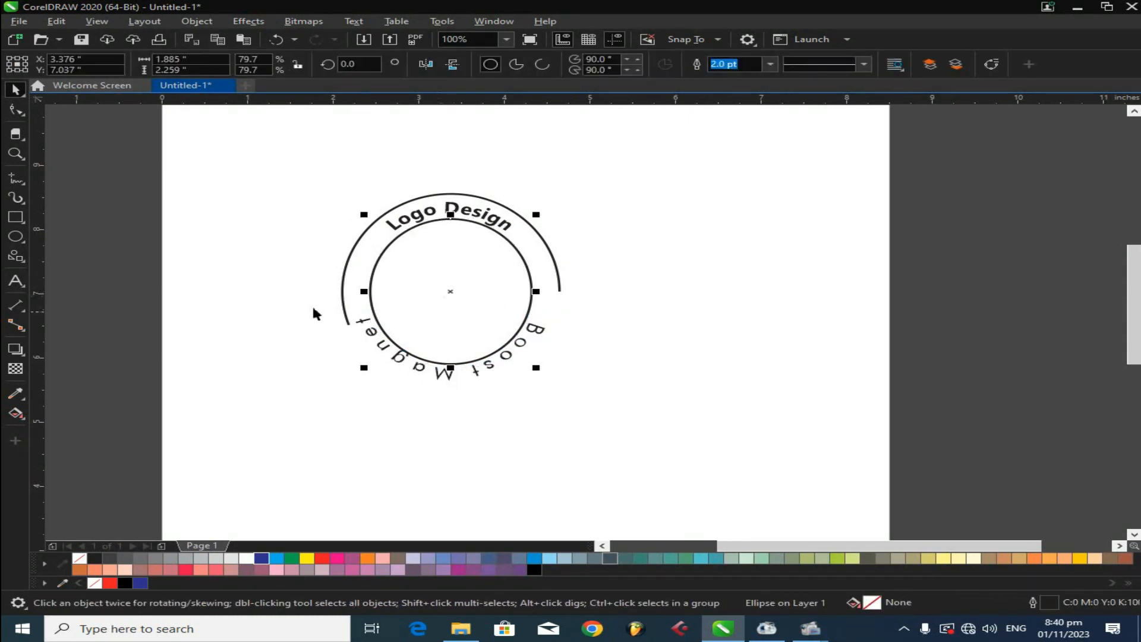
- Erase a diagonal band through the inner circle with a 0.141-inch eraser
left_click(15, 134)
right_click(357, 263)
left_click(129, 130)
mouse_move(209, 89)
left_mouse_down()
mouse_move(209, 101)
mouse_move(210, 57)
left_mouse_up()
left_click_drag(386, 262, 371, 260)
key("ctrl+z")
left_click_drag(304, 244, 570, 300)
key("ctrl+z")
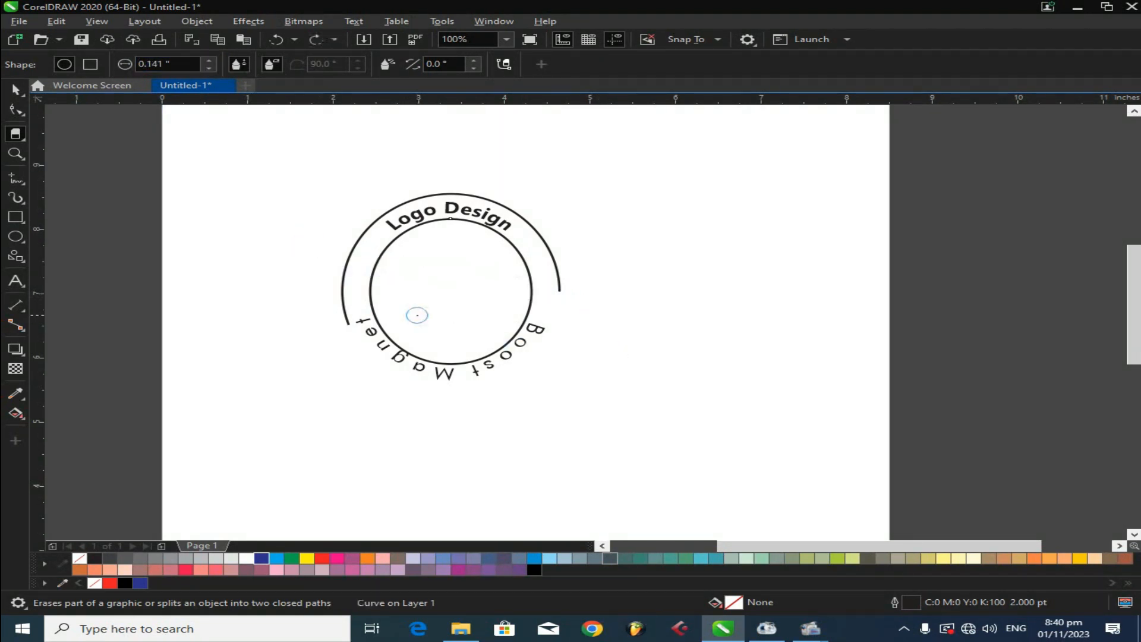
left_click(376, 262)
left_click(527, 302)
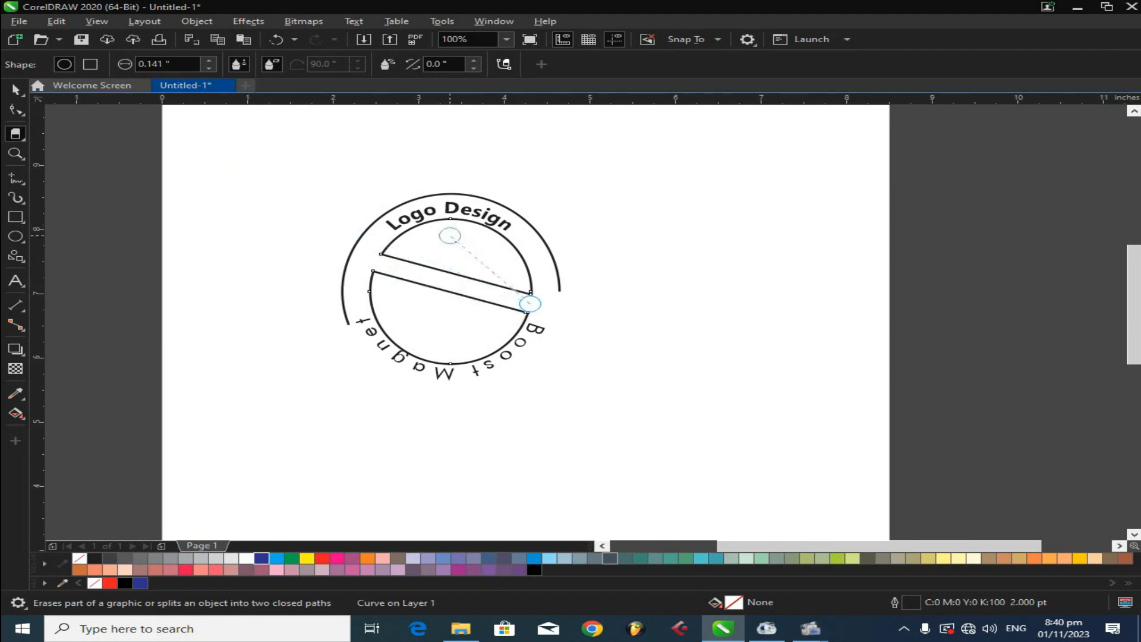
key("space")
left_click(474, 306)
key("Escape")
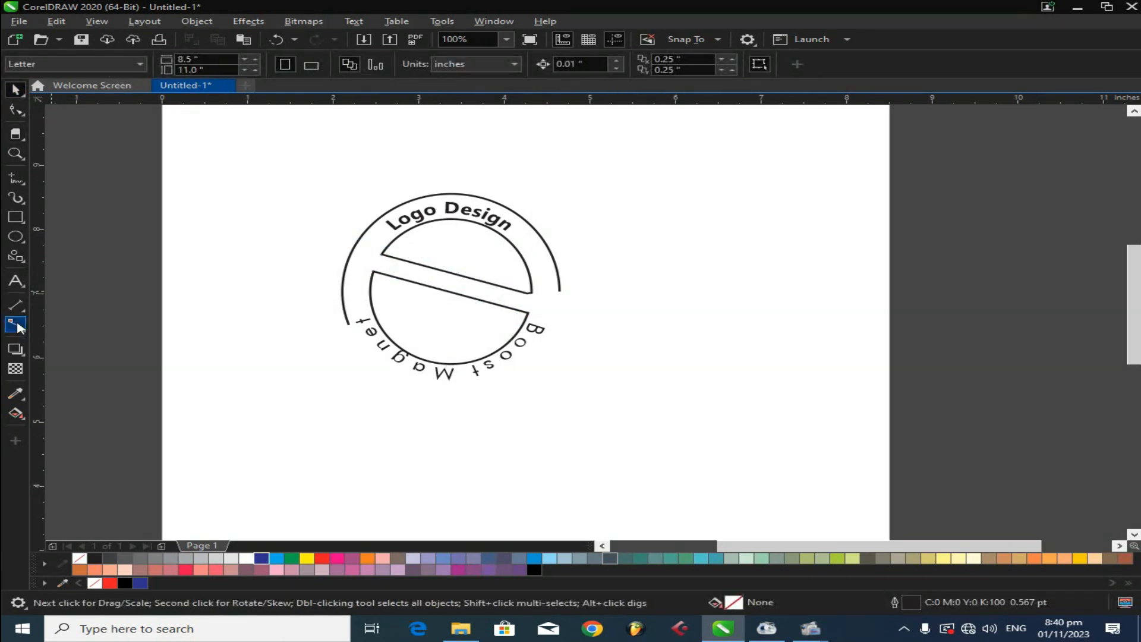
- Add a large letter 'B' and position it inside the inner circle
left_click(16, 280)
left_click(265, 413)
type("B")
left_click(14, 91)
left_click(620, 64)
left_click(568, 157)
left_click_drag(290, 404, 347, 345)
left_click_drag(331, 382, 485, 289)
left_click_drag(503, 331, 520, 344)
left_click_drag(466, 291, 459, 290)
left_click(794, 409)
- Draw a small star beside the outer circle and place a copy on the opposite side
left_click(15, 154)
left_click(351, 179)
left_click(14, 90)
left_click(15, 256)
left_click(58, 268)
mouse_move(378, 245)
left_mouse_down()
mouse_move(416, 279)
mouse_move(374, 267)
left_mouse_up()
left_click(16, 90)
mouse_move(374, 267)
left_mouse_down()
mouse_move(694, 340)
mouse_move(682, 349)
left_mouse_up()
right_click(681, 348)
- Color both stars and the 'Boost Magnet' text red and the 'Logo Design' text blue
left_click(383, 266, "shift")
left_click(321, 557)
left_click(469, 189)
left_click(307, 557)
left_click(260, 558)
left_click(454, 457)
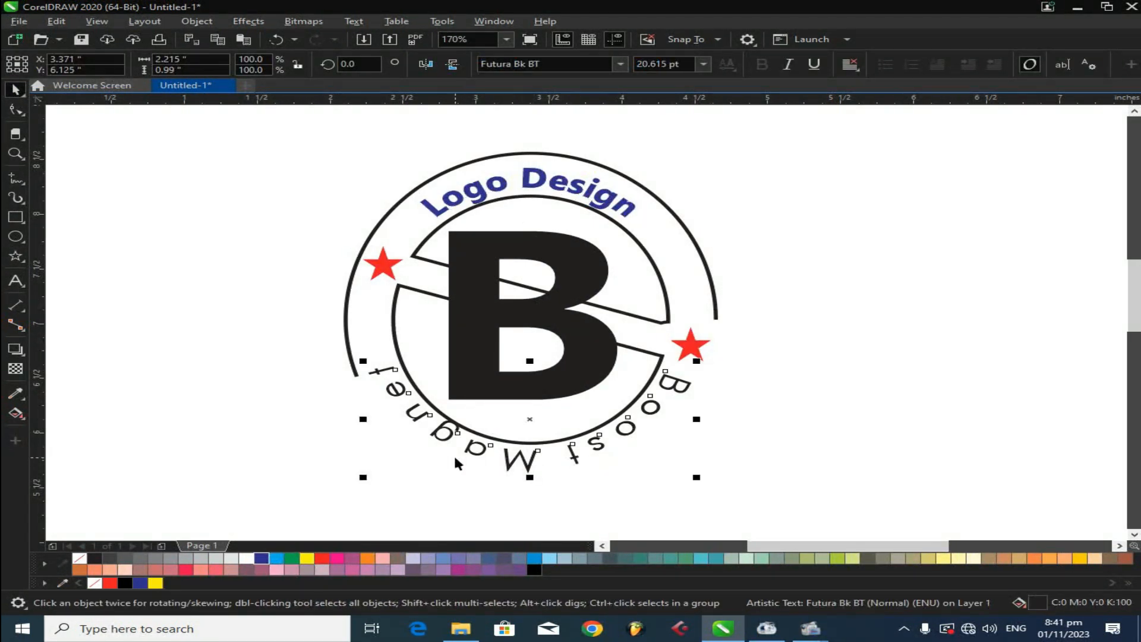
left_click(325, 560)
- Erase a diagonal band through the letter B matching the gap in the circle
left_click(589, 313)
left_click(16, 111)
left_click(15, 134)
left_click_drag(423, 269, 630, 333)
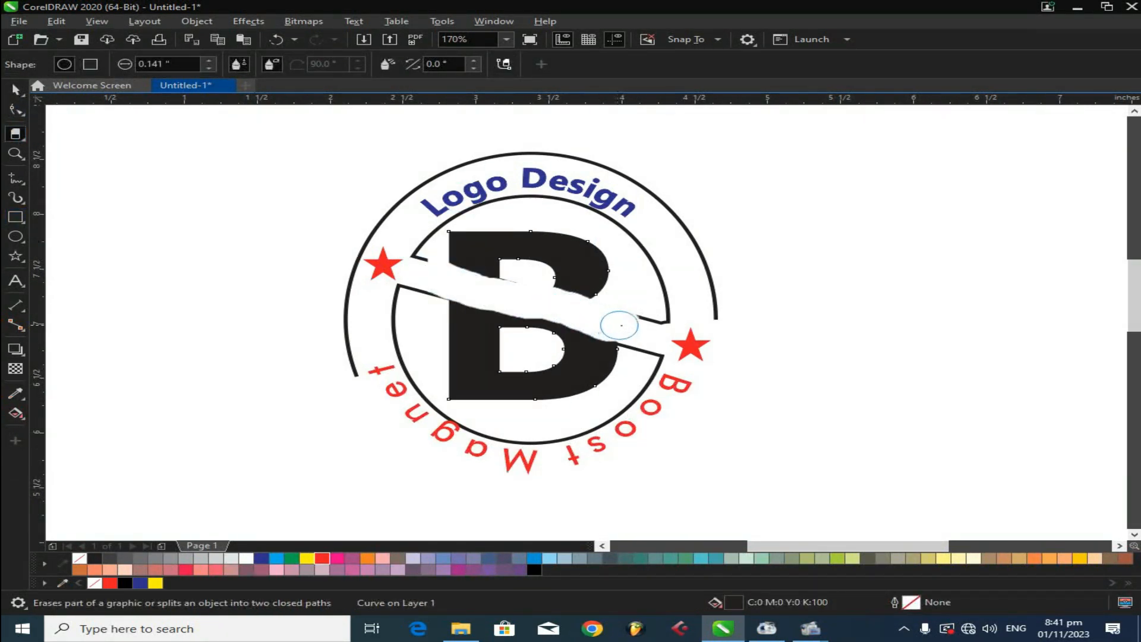
key("ctrl+z")
key("Tab")
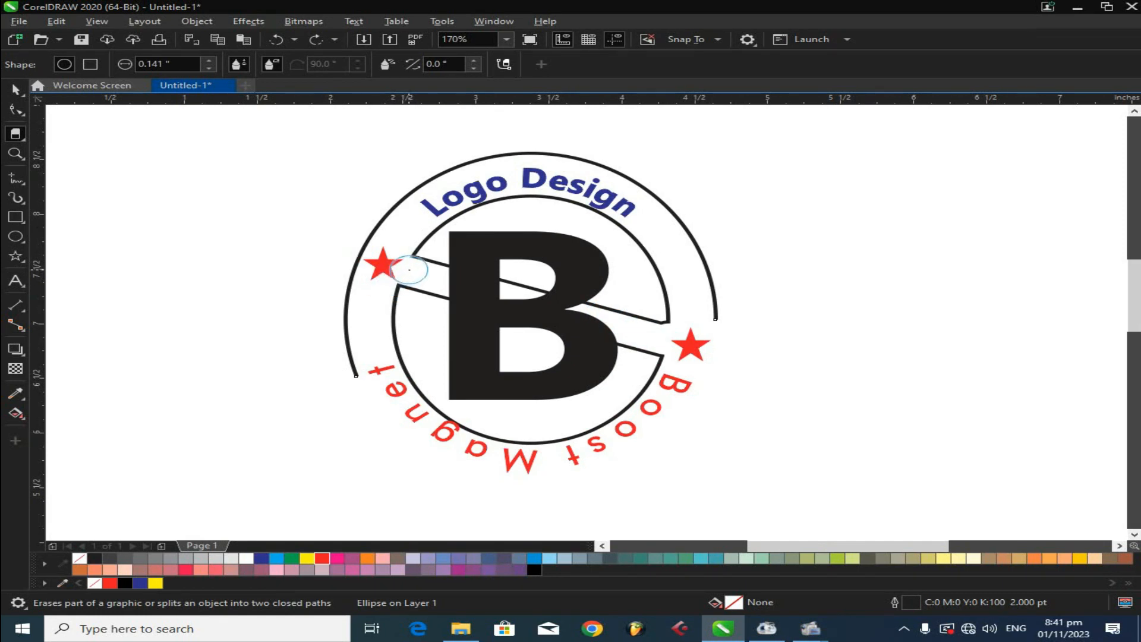
left_click_drag(419, 271, 667, 333)
key("space")
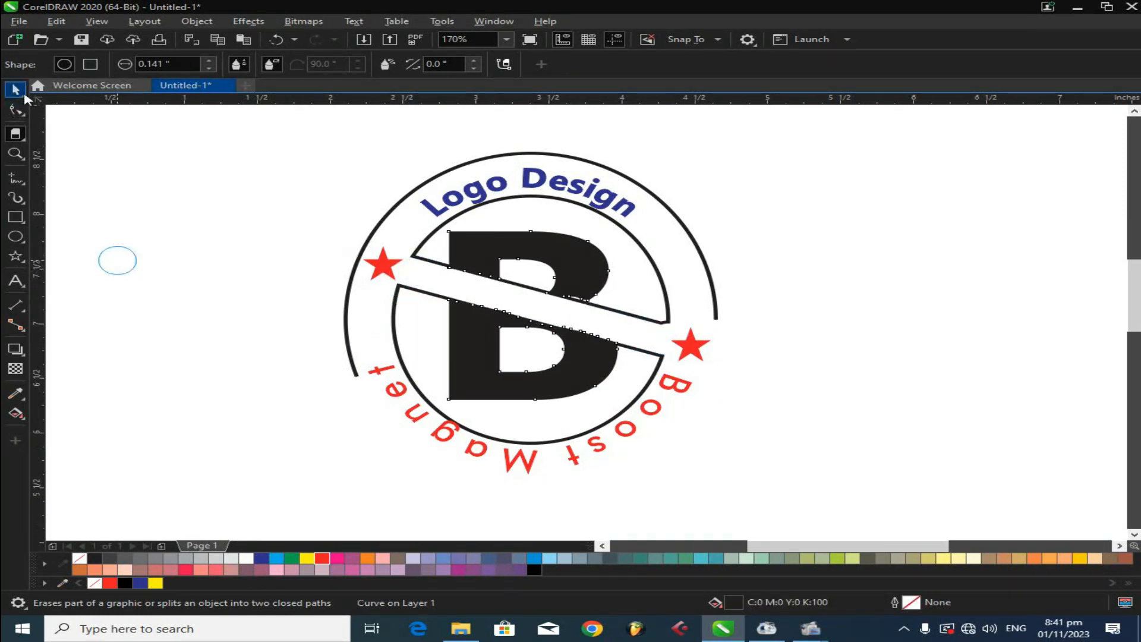
left_click(592, 376)
key("ctrl+k")
left_click(886, 482)
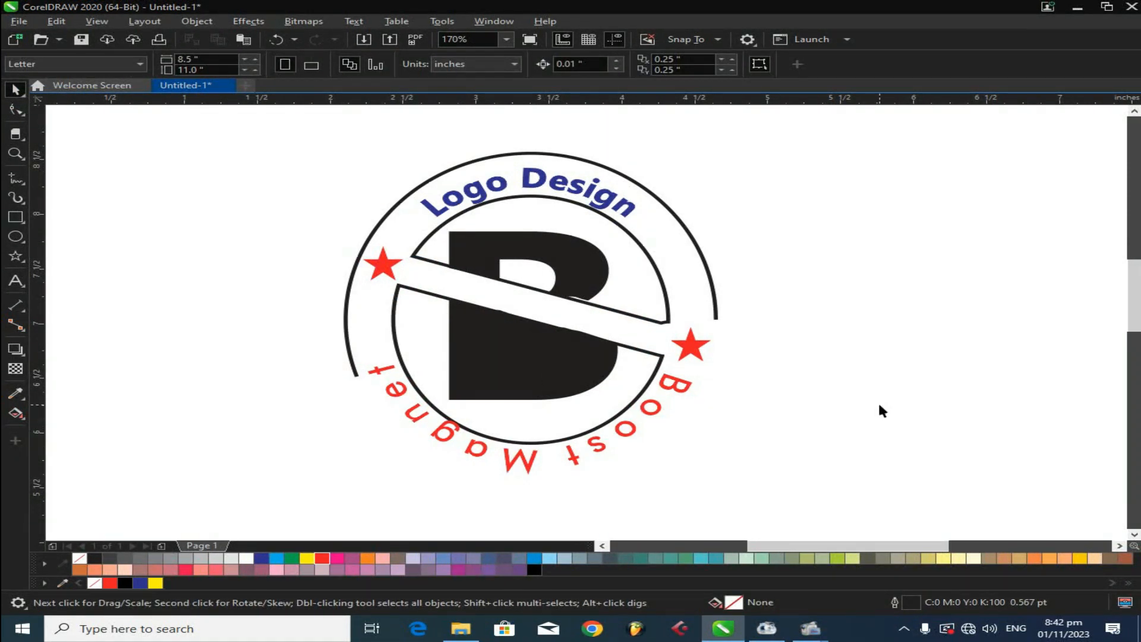
key("ctrl+z")
- Fill the letter B red without an outline and break it into separate pieces
left_click(320, 560)
left_click(639, 361)
right_click(81, 557)
key("ctrl+z")
left_click(605, 369)
double_click(605, 369)
left_click(16, 90)
left_click(564, 349)
left_click(568, 353)
left_click(1039, 426)
left_click(567, 247)
key("ctrl+k")
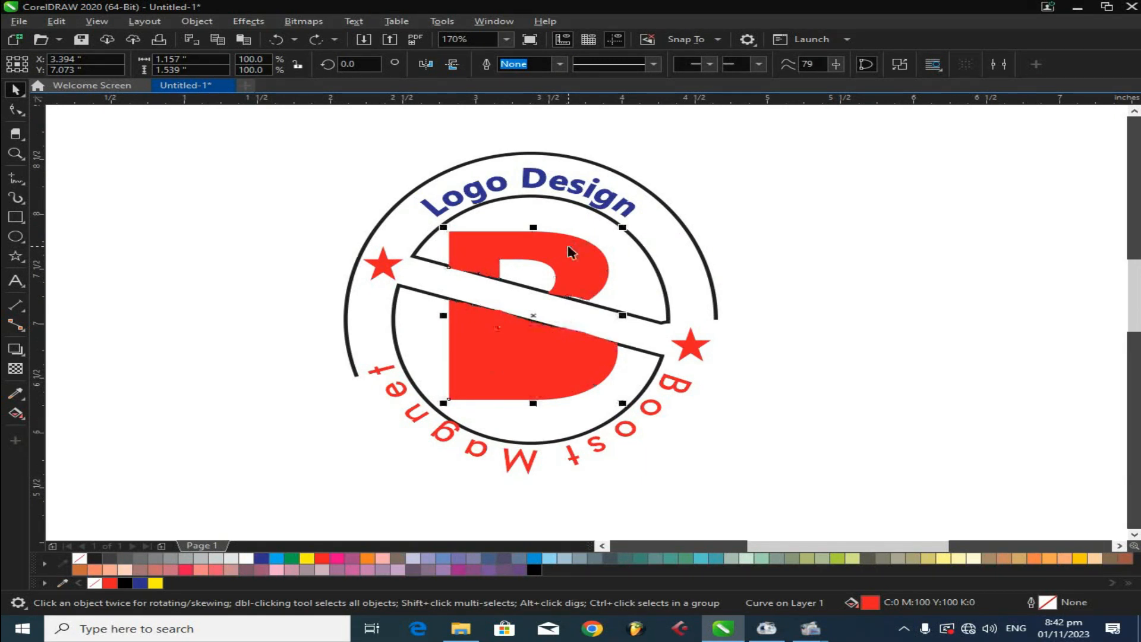
- Color the upper piece of the B navy blue and the lower piece dark red
left_click(569, 247)
left_click(246, 559)
left_click(262, 558)
left_click(774, 465)
left_click_drag(429, 293, 607, 418)
key("ctrl+z")
left_click(267, 298)
left_click_drag(275, 250, 629, 420)
key("ctrl+l")
left_click(736, 434)
left_click(565, 256)
left_click(535, 571, "ctrl")
left_click(535, 572, "ctrl")
left_click(535, 386)
left_click(536, 572, "ctrl")
left_click(536, 571, "ctrl")
left_click(765, 443)
left_click(535, 386)
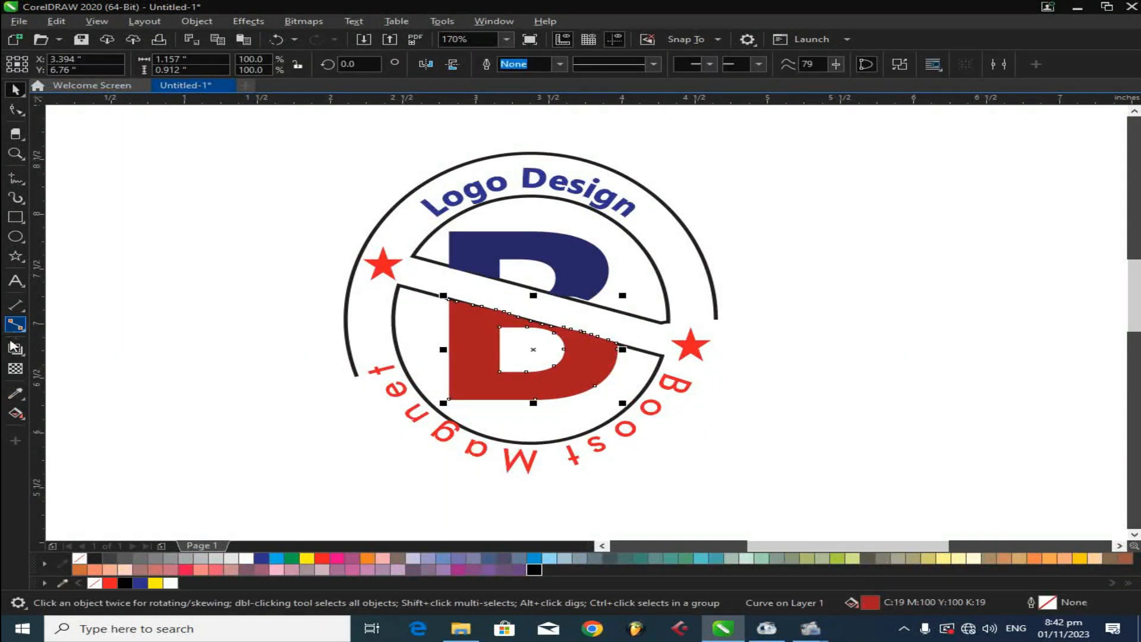
- Apply fountain fills to both B pieces with the Interactive Fill tool, setting a blue end color on the upper piece
left_click(15, 412)
left_click_drag(466, 330, 584, 384)
left_click_drag(570, 277, 489, 244)
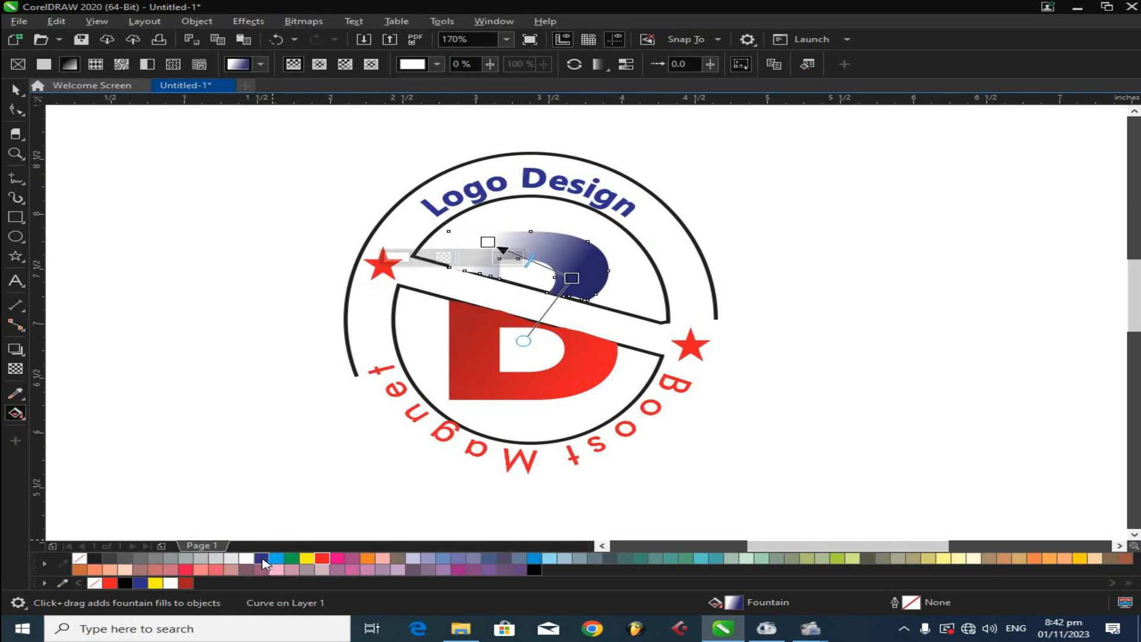
left_click(261, 558)
- Remove the inner circle's fill and give it a red outline
key("space")
left_click(297, 380)
left_click(393, 323)
key("Up")
key("ctrl+z")
left_click(263, 558)
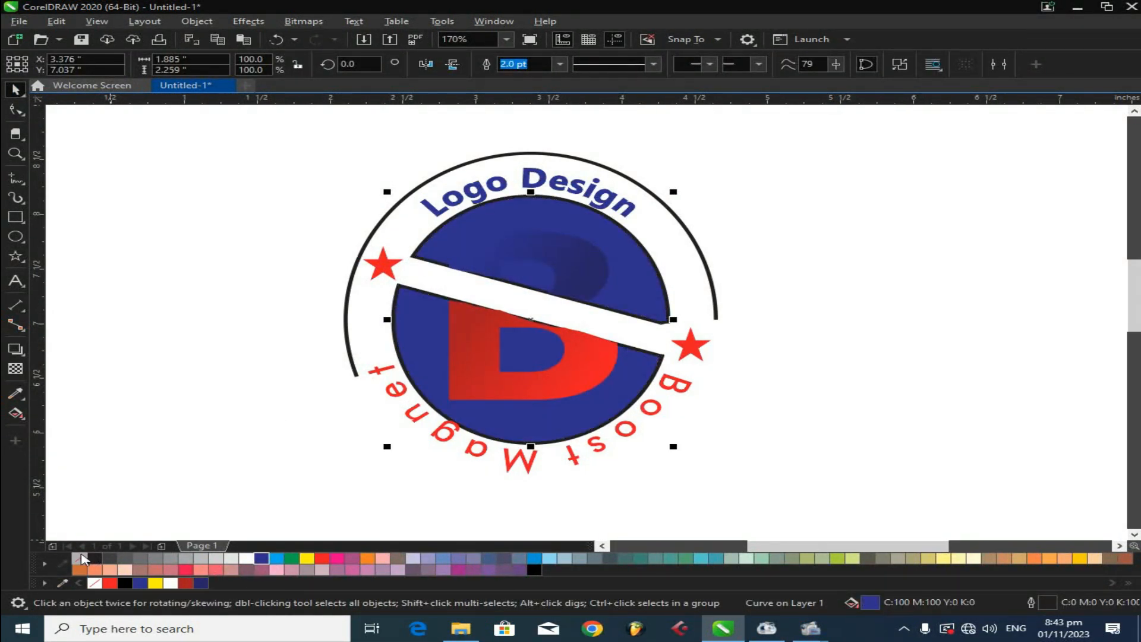
left_click(79, 558)
right_click(79, 558)
right_click(321, 559)
left_click(715, 391)
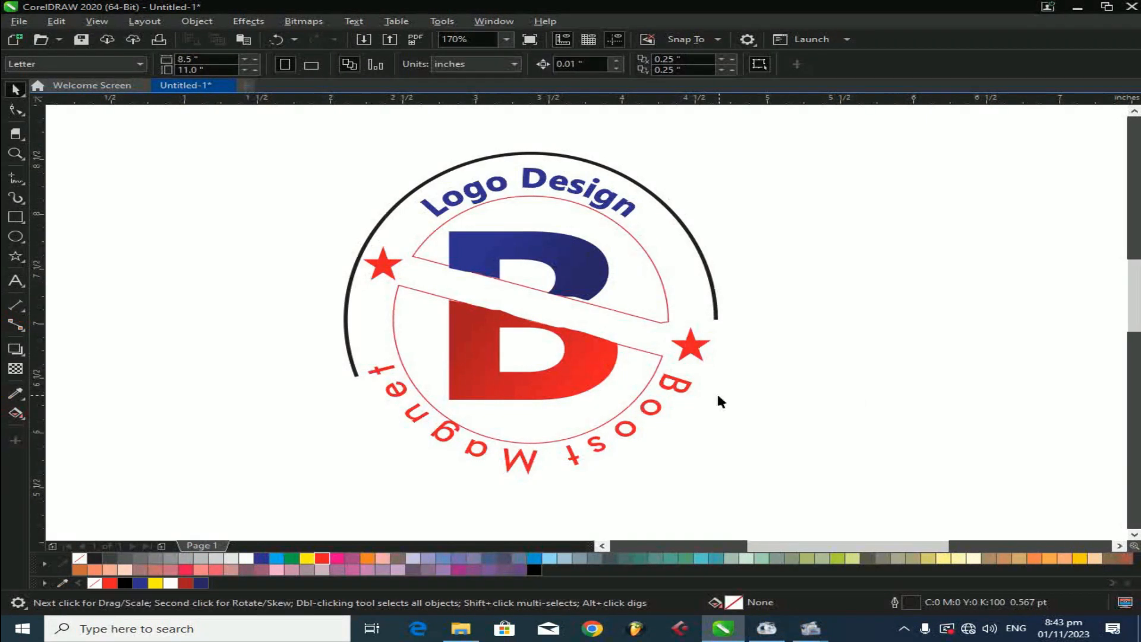
- Delete the extra nodes along the cut edge of the red B piece with the Shape tool
left_click(586, 288)
key("F10")
scroll(590, 303, "up", 3)
left_click_drag(526, 280, 580, 298)
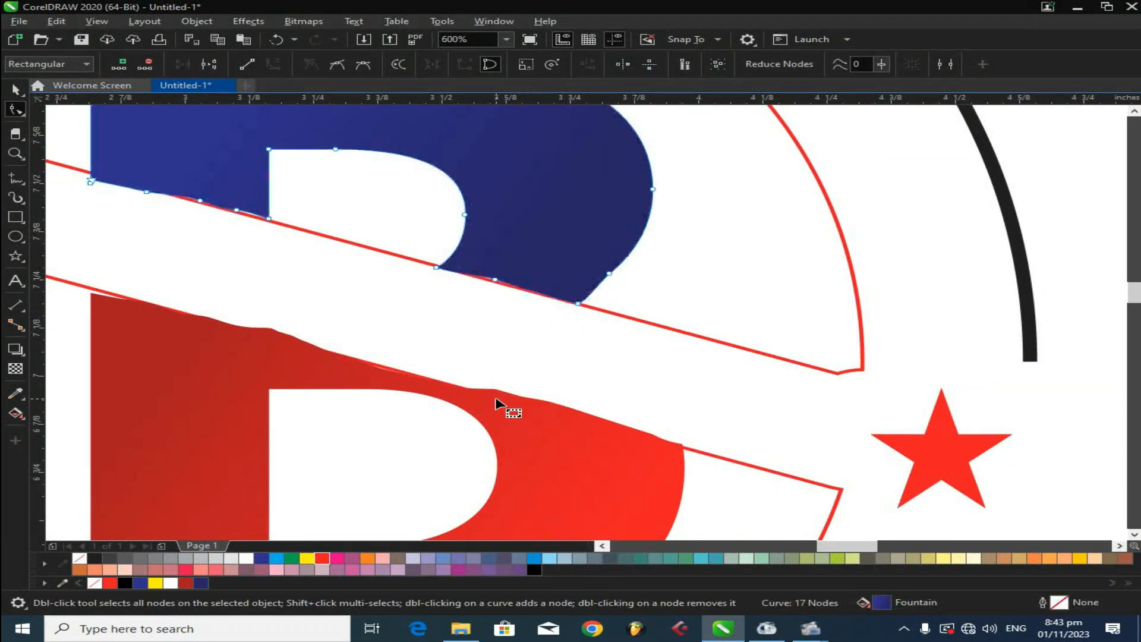
left_click(502, 403)
double_click(256, 327)
double_click(285, 334)
double_click(304, 342)
double_click(335, 354)
double_click(379, 369)
double_click(422, 378)
scroll(476, 337, "down", 2)
key("space")
- Change the outer arc's outline color to red and zoom to fit the logo
left_click(612, 304)
right_click(321, 558)
left_click(257, 409)
key("z")
left_click_drag(700, 150, 228, 509)
left_click(15, 89)
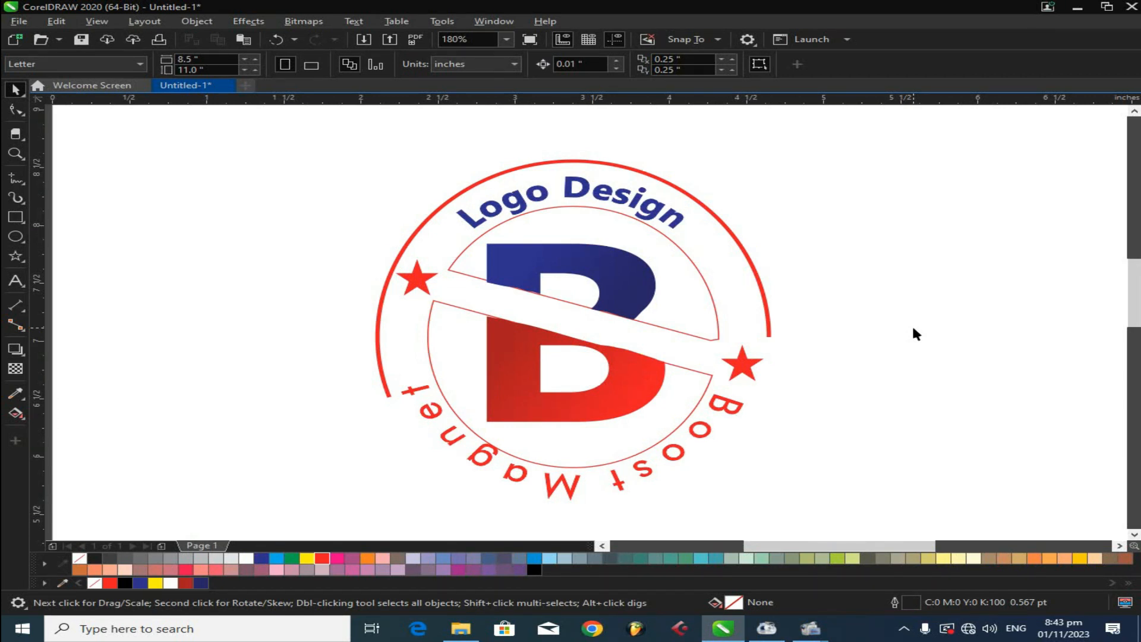
left_click(627, 268)
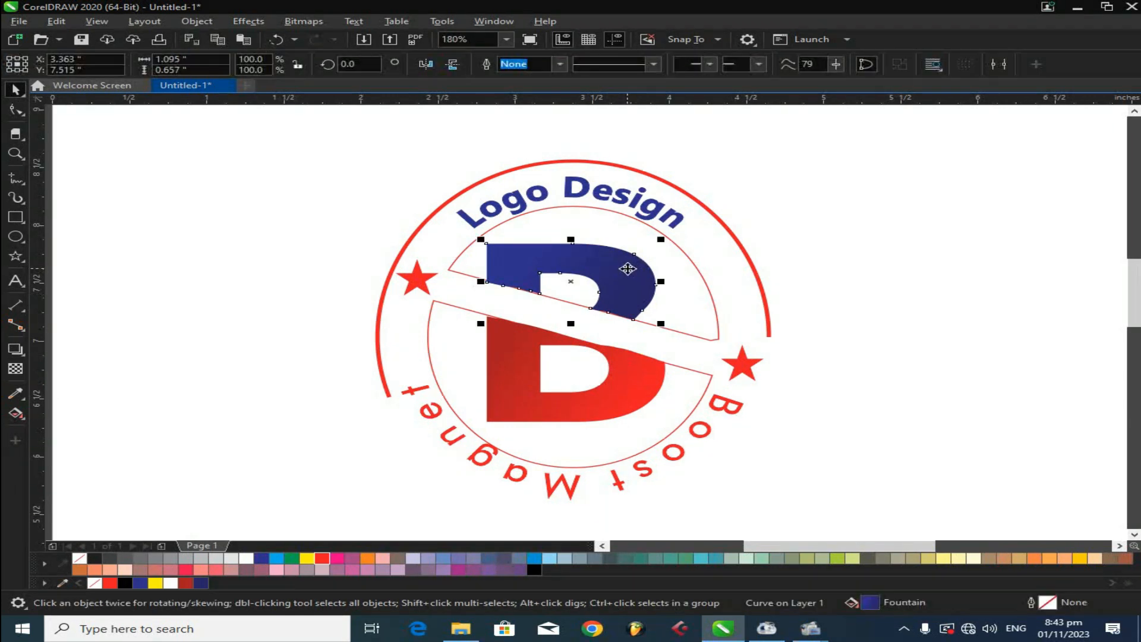
left_click(817, 273)
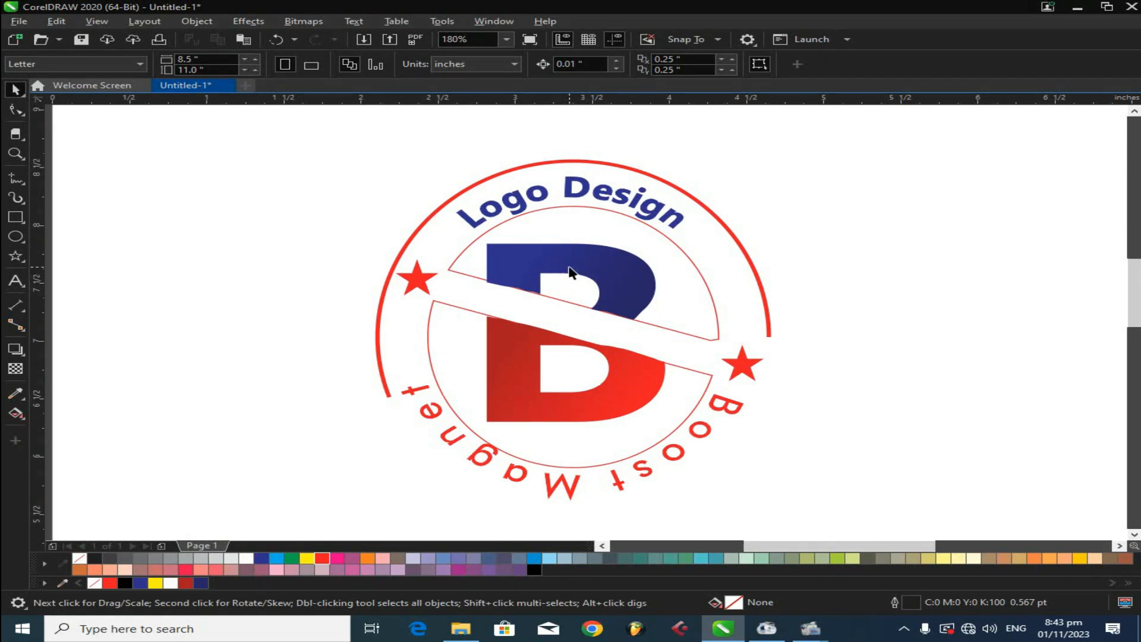
left_click(605, 199)
left_click(851, 425)
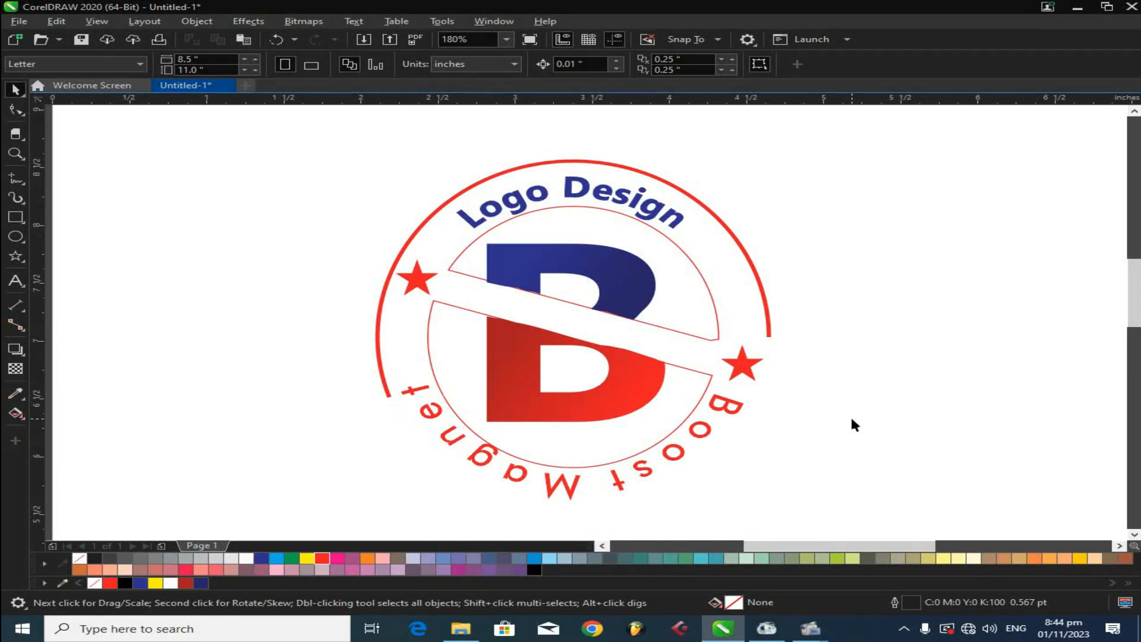